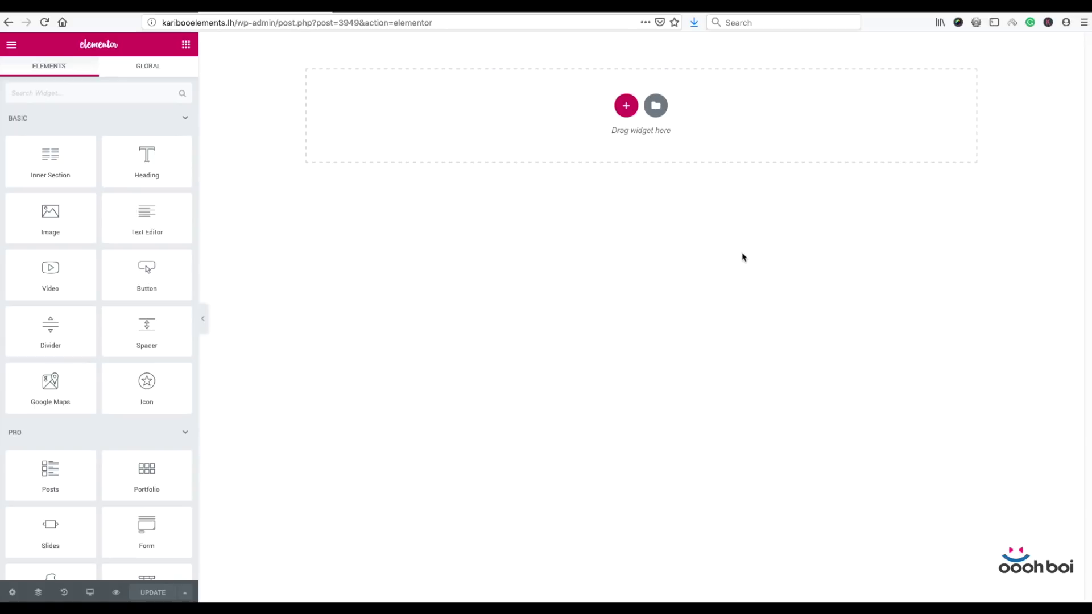
- Add a Spacer widget to the empty page and give it a solid light blue #6ec1e4 background
{"action": "left_click_drag", "start_coordinate": [148, 349], "coordinate": [739, 112]}
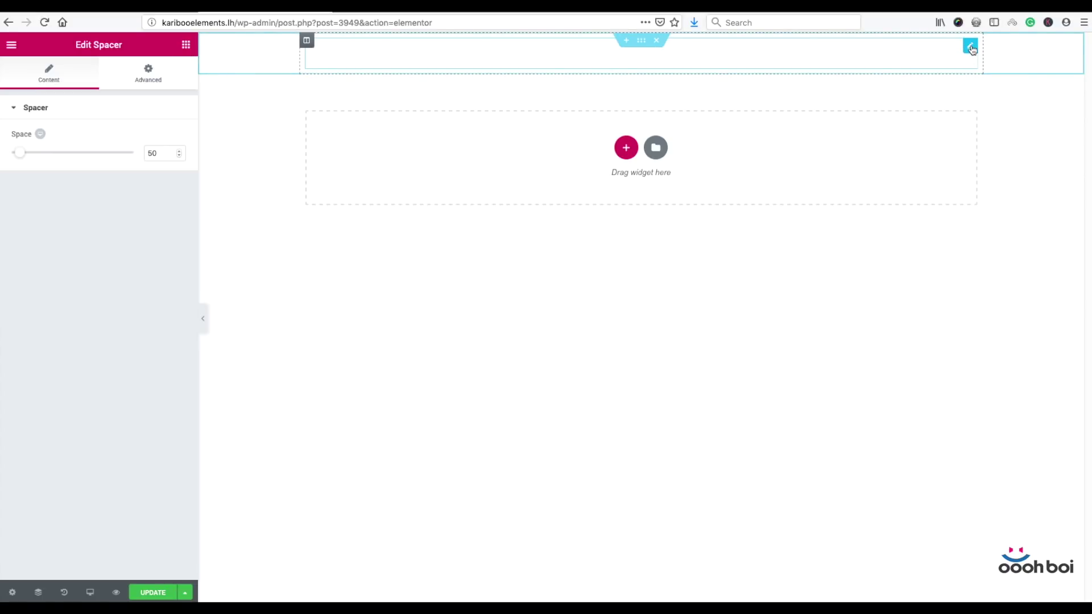
{"action": "left_click", "coordinate": [148, 76]}
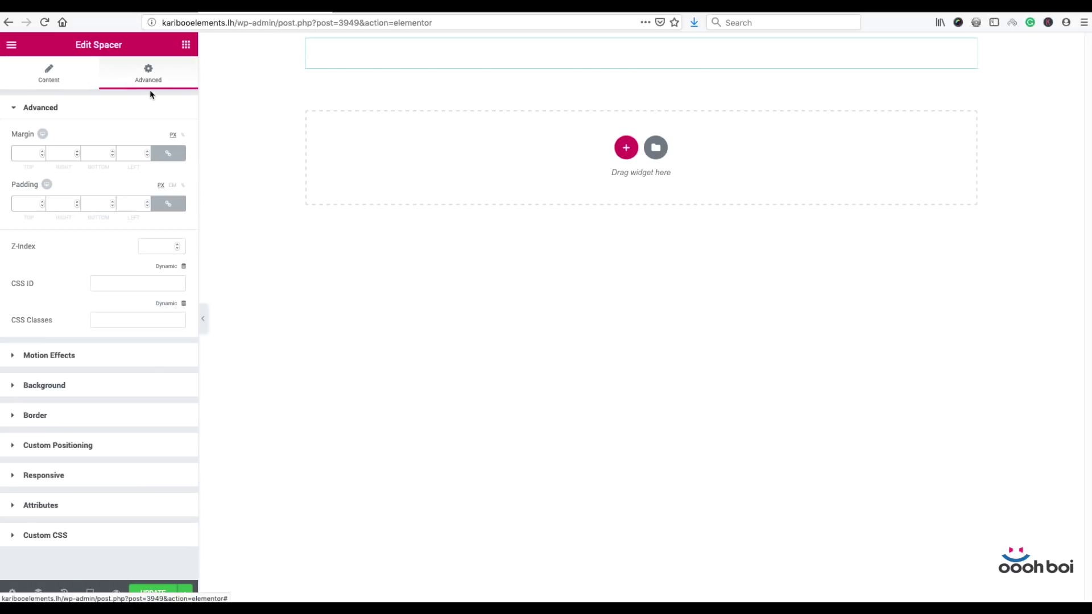
{"action": "left_click", "coordinate": [114, 386]}
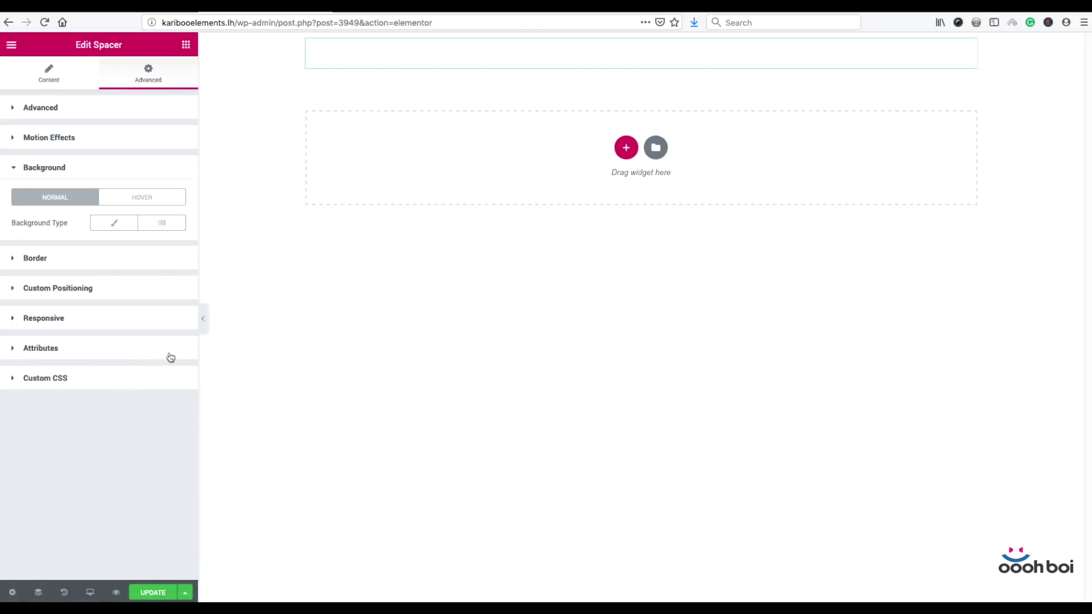
{"action": "left_click", "coordinate": [114, 222]}
{"action": "left_click", "coordinate": [162, 247]}
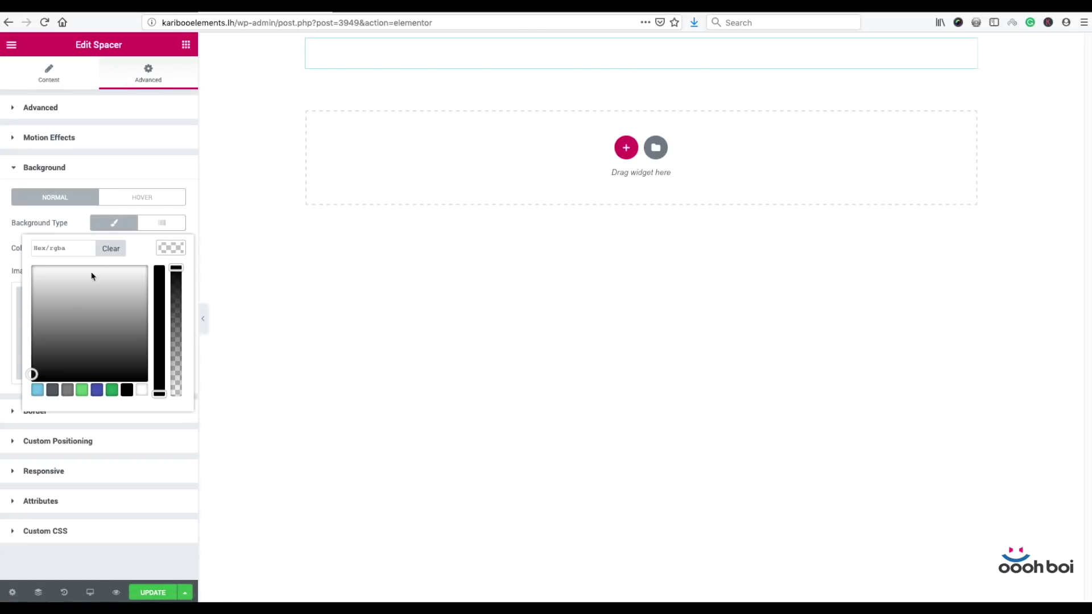
{"action": "left_click", "coordinate": [37, 390]}
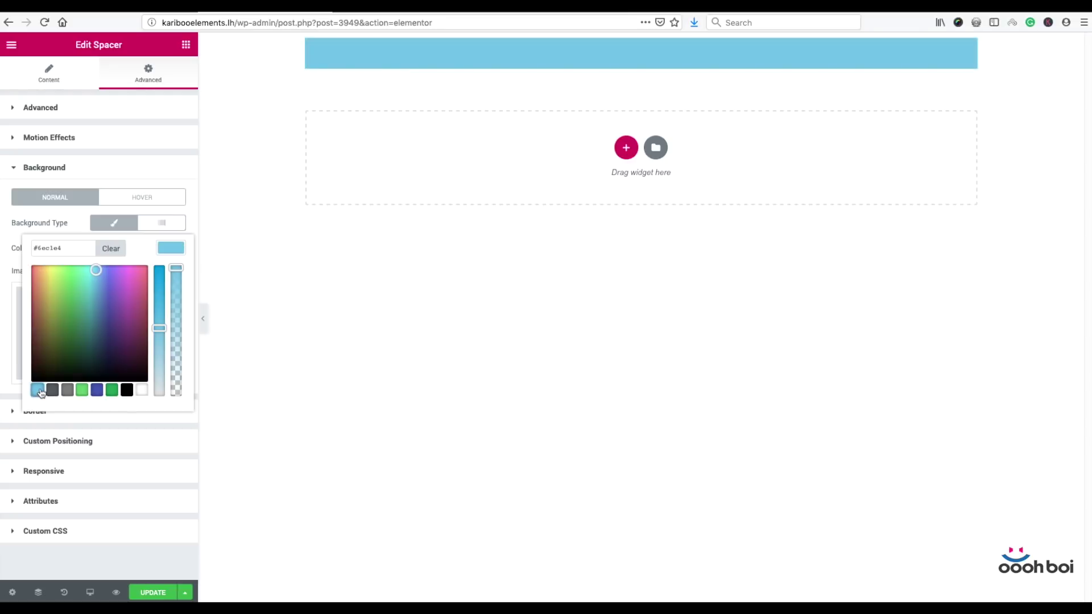
{"action": "left_click", "coordinate": [401, 290]}
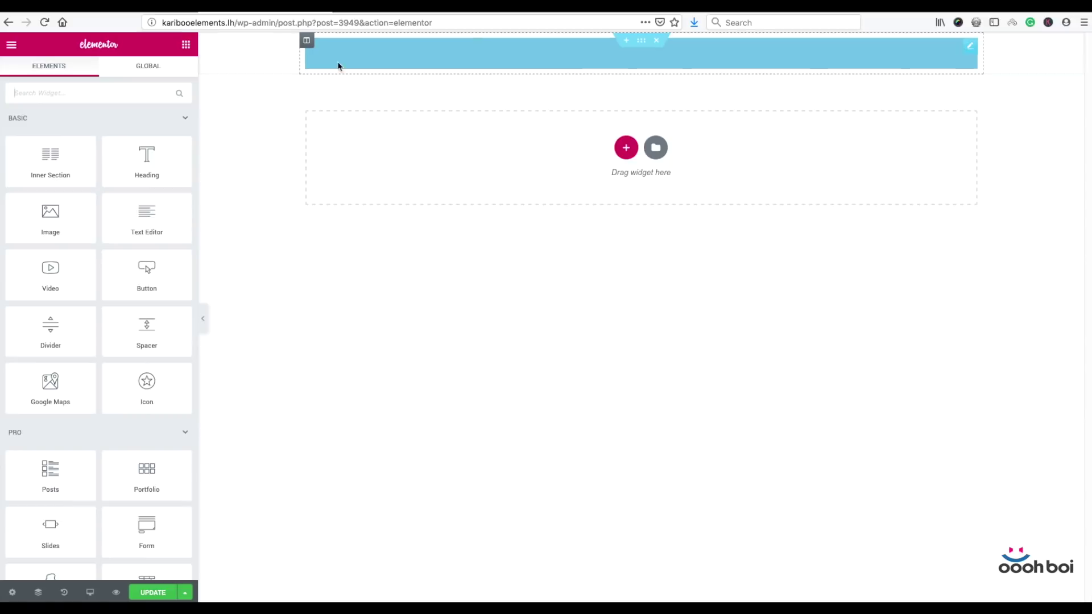
- Duplicate the spacer's column twice so the section has three columns
{"action": "right_click", "coordinate": [307, 42]}
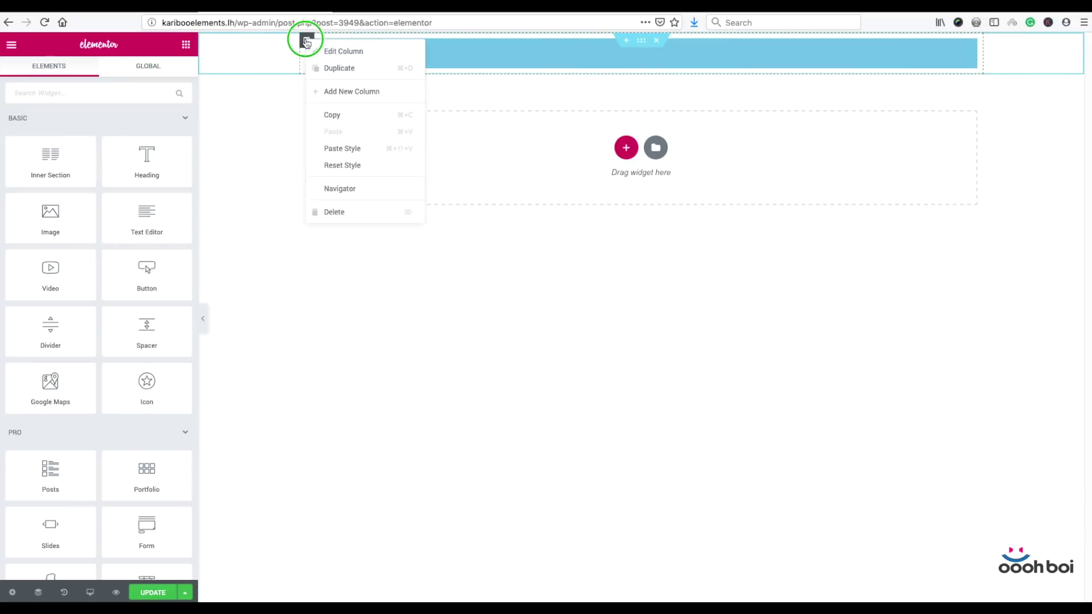
{"action": "left_click", "coordinate": [322, 68]}
{"action": "right_click", "coordinate": [649, 41]}
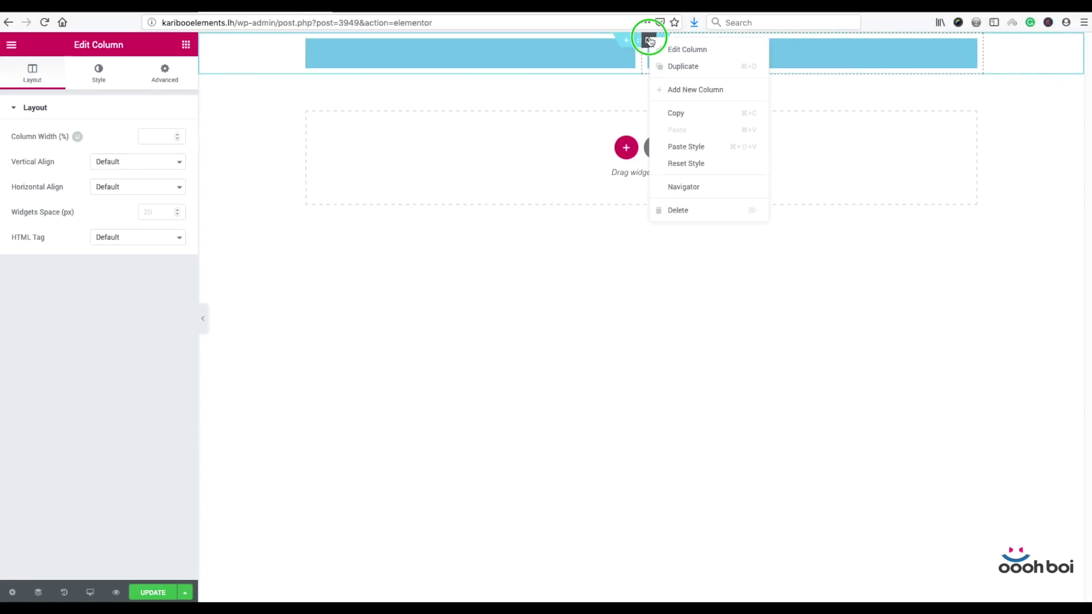
{"action": "left_click", "coordinate": [687, 67]}
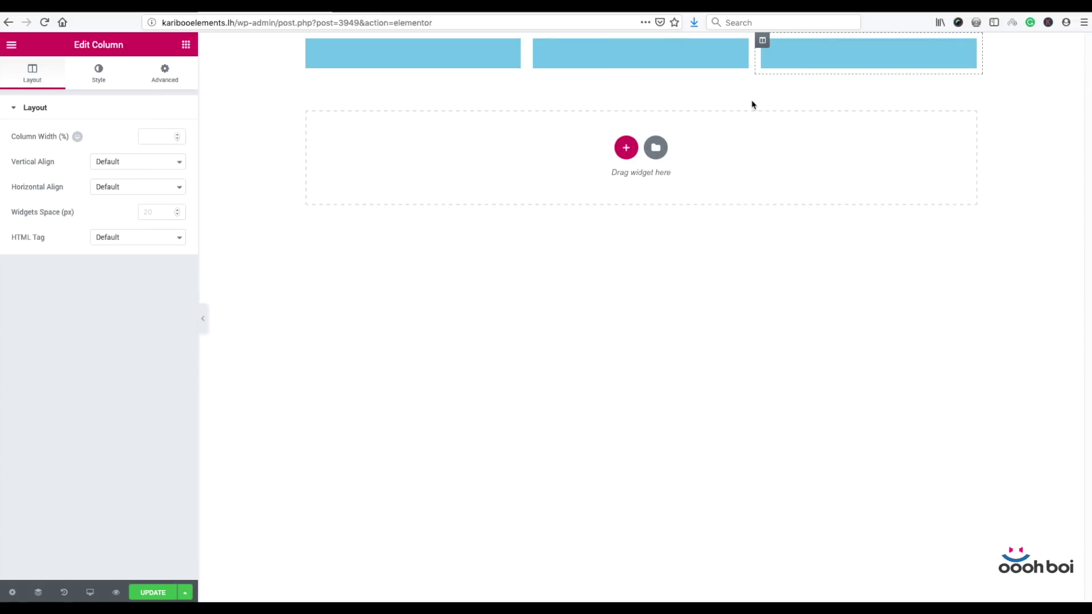
- Change the background color of the middle column's spacer to light green
{"action": "left_click", "coordinate": [743, 51]}
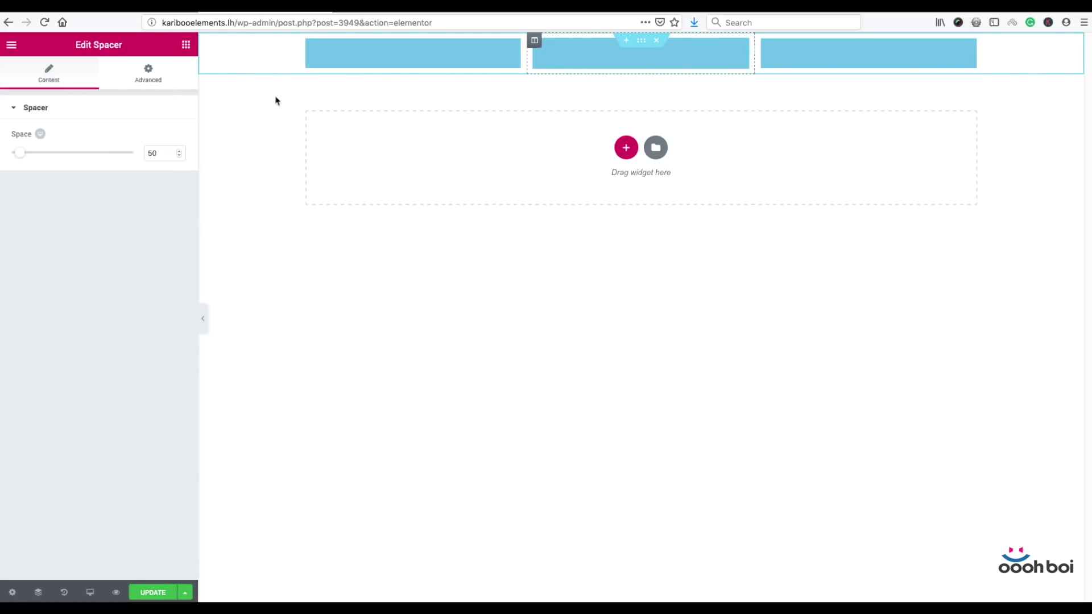
{"action": "left_click", "coordinate": [148, 73]}
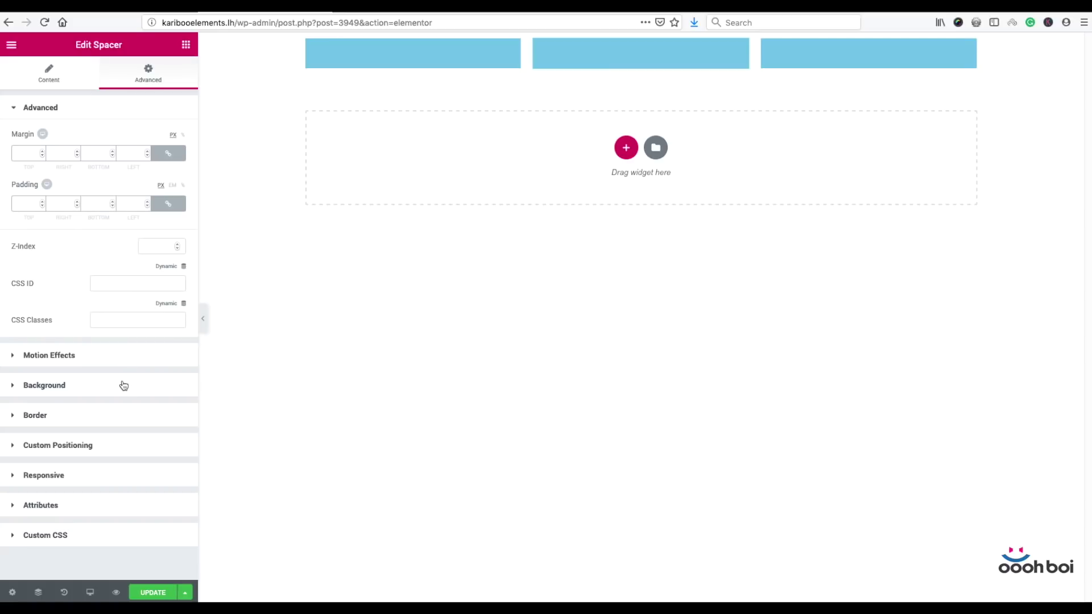
{"action": "left_click", "coordinate": [123, 384]}
{"action": "left_click", "coordinate": [169, 250]}
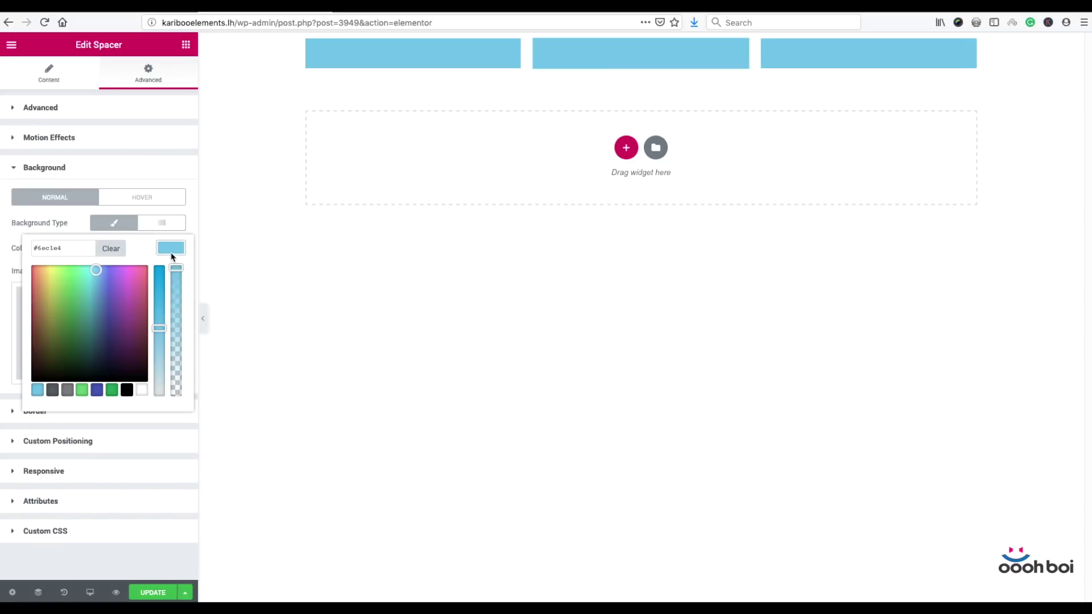
{"action": "left_click", "coordinate": [91, 268]}
{"action": "left_click_drag", "start_coordinate": [91, 268], "coordinate": [83, 266]}
{"action": "left_click", "coordinate": [673, 192]}
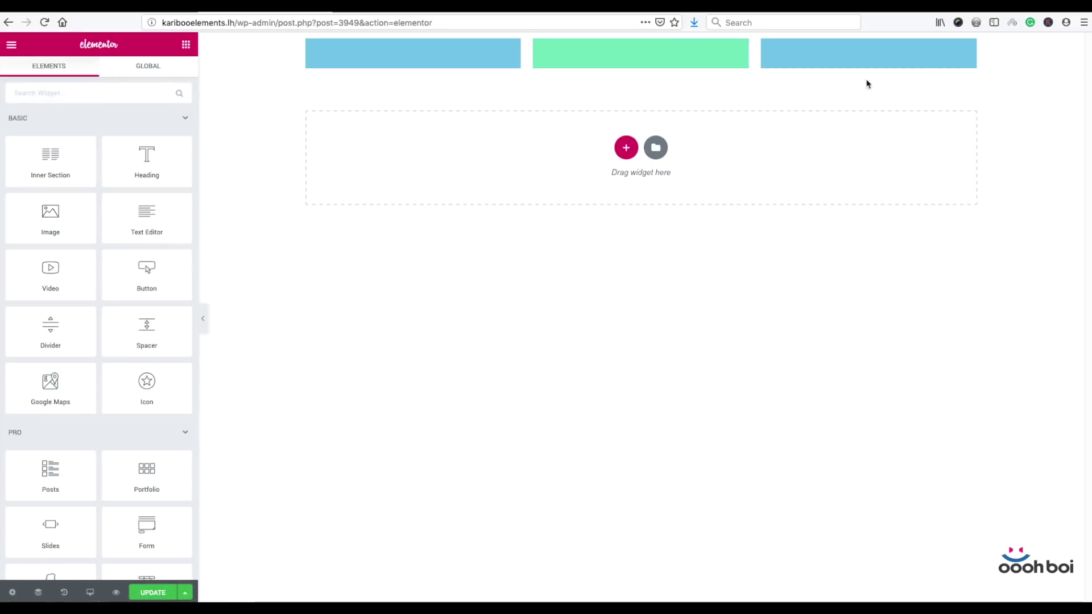
- Change the background color of the third column's spacer to pink
{"action": "left_click", "coordinate": [970, 47]}
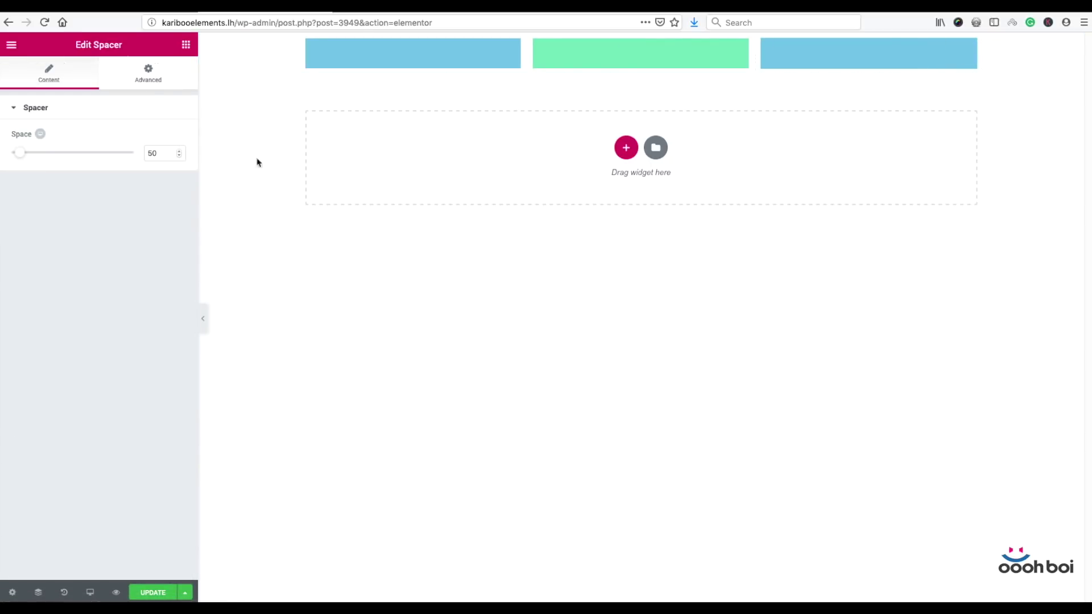
{"action": "left_click", "coordinate": [153, 81]}
{"action": "left_click", "coordinate": [132, 384]}
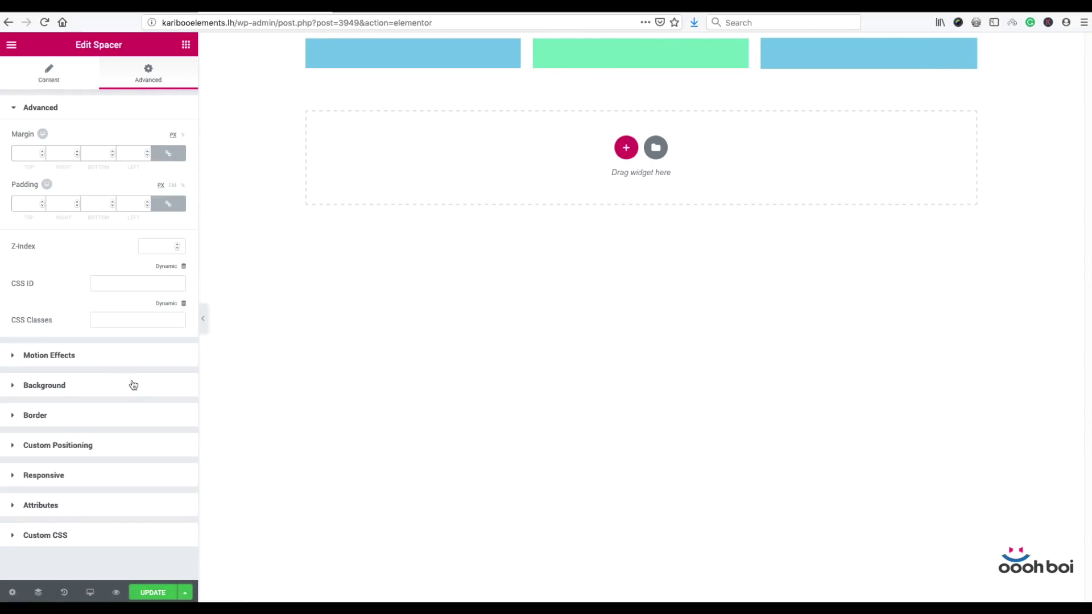
{"action": "left_click", "coordinate": [171, 248]}
{"action": "left_click_drag", "start_coordinate": [114, 281], "coordinate": [139, 266]}
{"action": "left_click", "coordinate": [521, 300]}
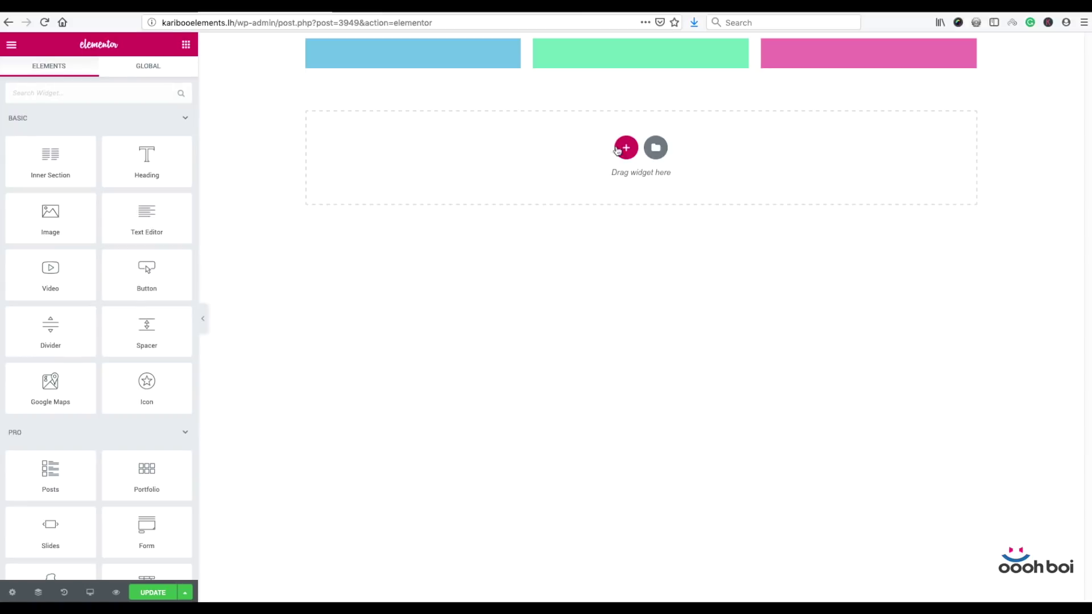
- Set the section's top and bottom margins to 100 px
{"action": "left_click", "coordinate": [642, 40]}
{"action": "left_click", "coordinate": [165, 74]}
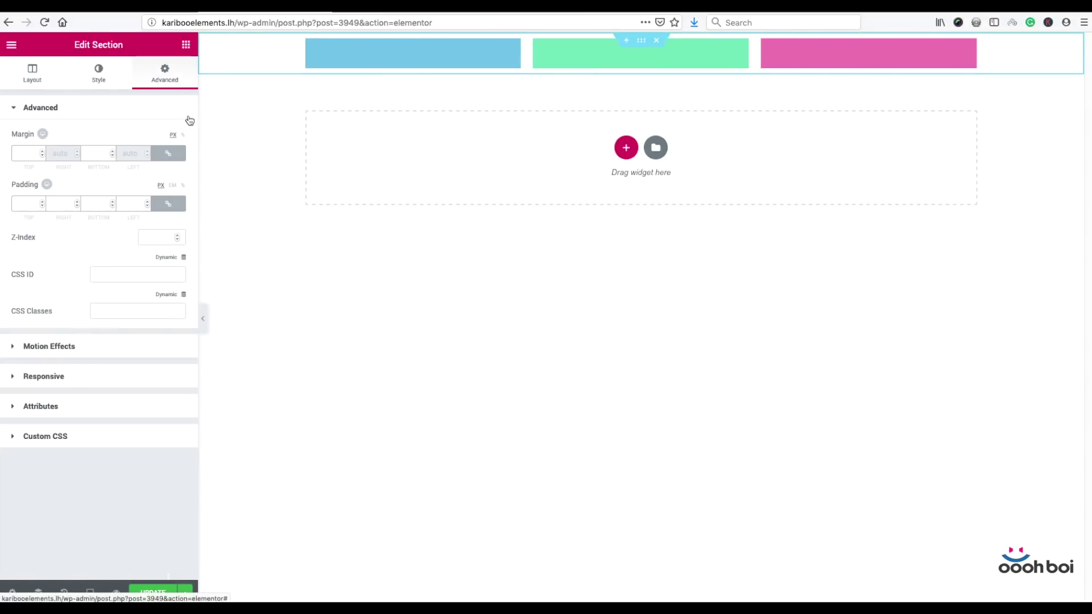
{"action": "left_click", "coordinate": [27, 154]}
{"action": "type", "text": "100"}
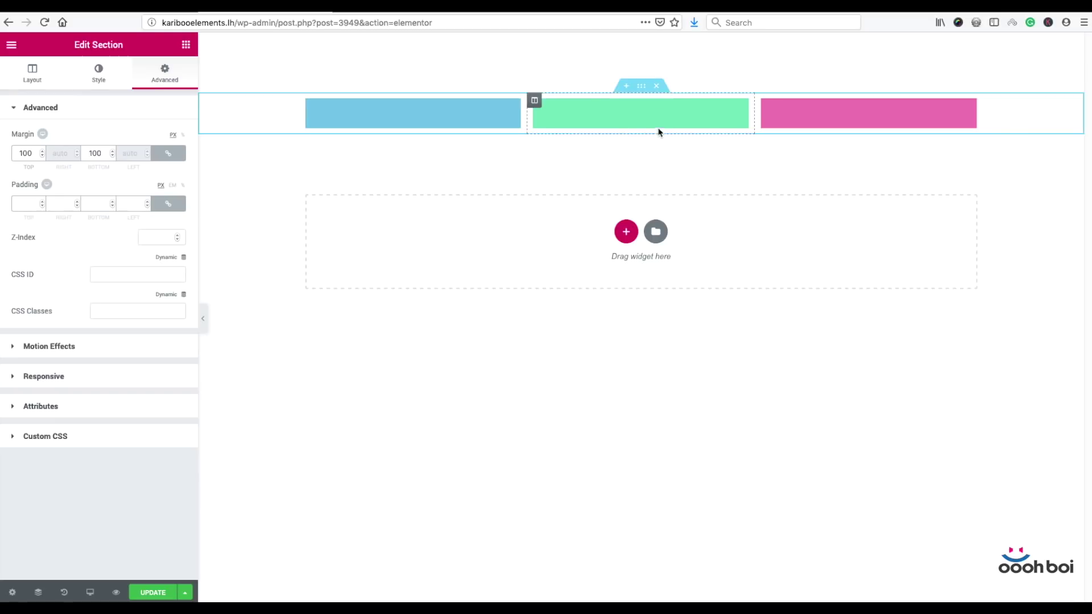
{"action": "left_click", "coordinate": [592, 414]}
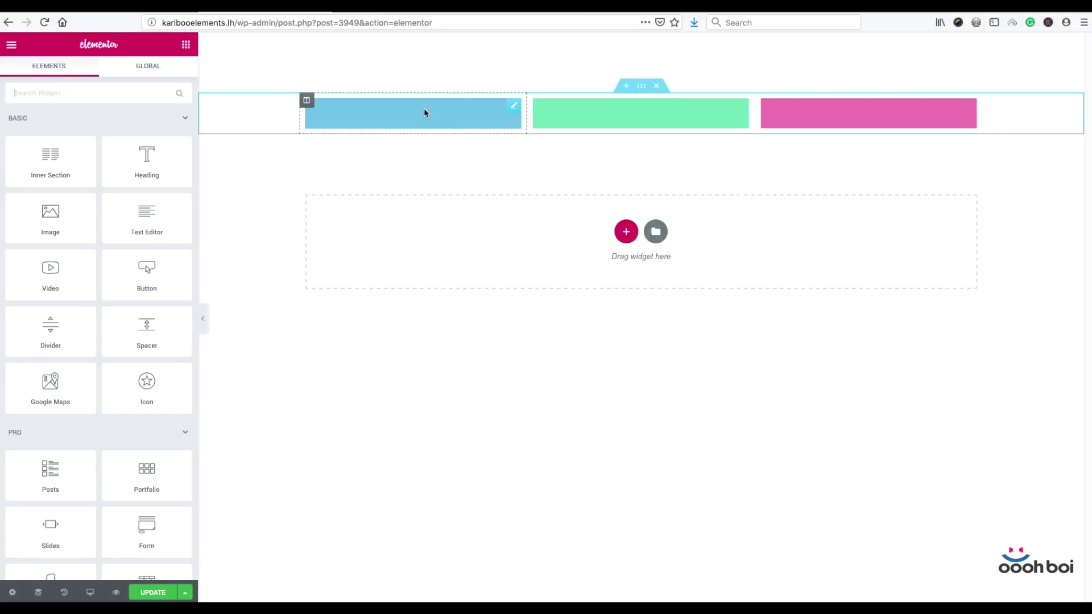
- Try a desktop column width of 10% on the blue column
{"action": "left_click", "coordinate": [308, 101]}
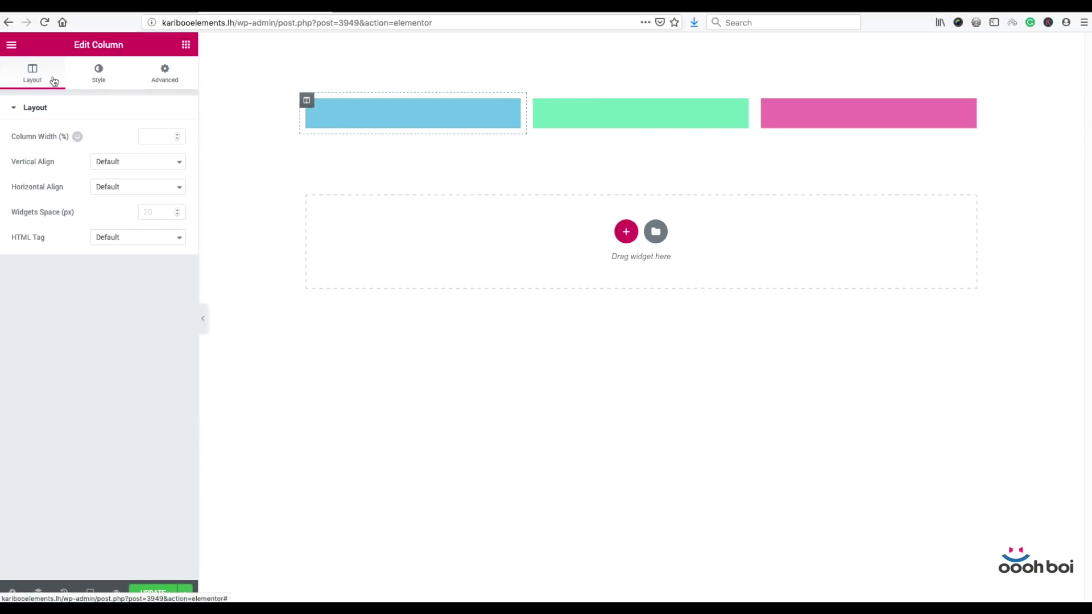
{"action": "left_click", "coordinate": [149, 138]}
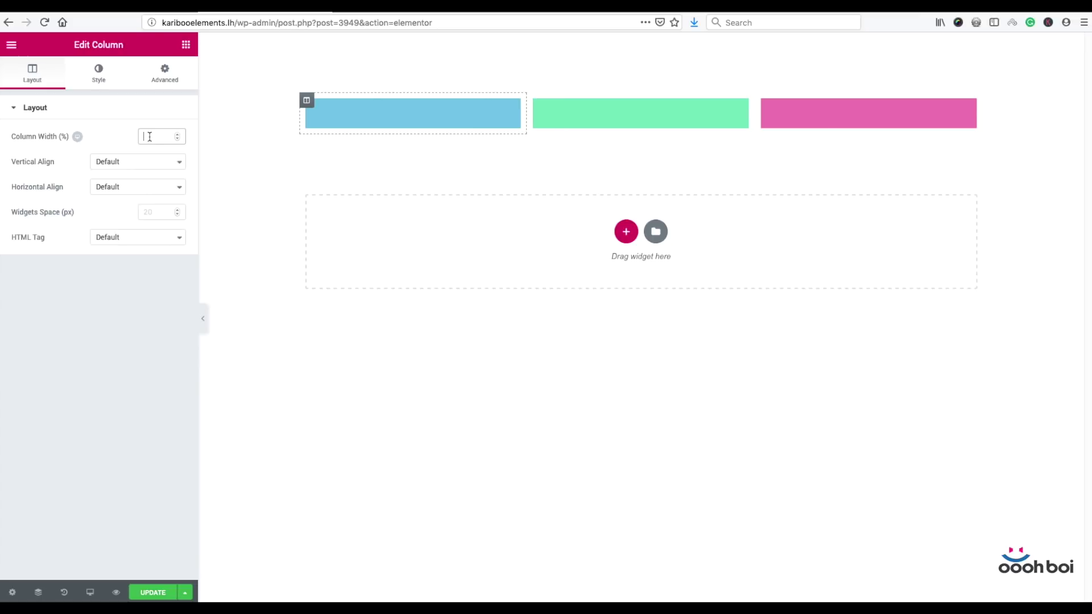
{"action": "type", "text": "100"}
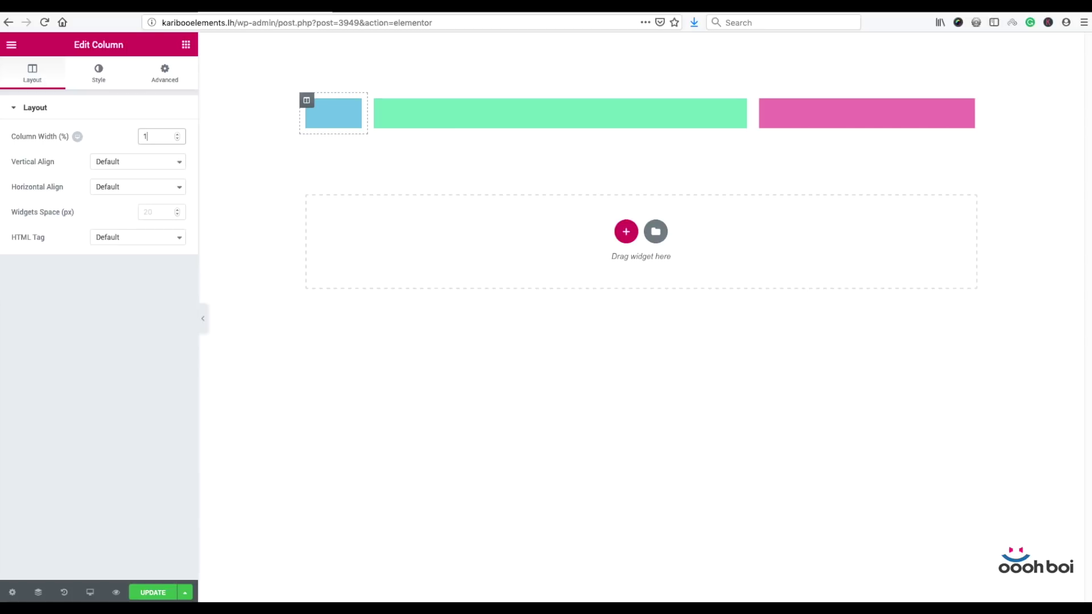
{"action": "double_click", "coordinate": [157, 137]}
{"action": "key", "text": "BackSpace"}
- Reset the section's structure to three equal columns
{"action": "mouse_move", "coordinate": [646, 97]}
{"action": "left_click", "coordinate": [642, 85]}
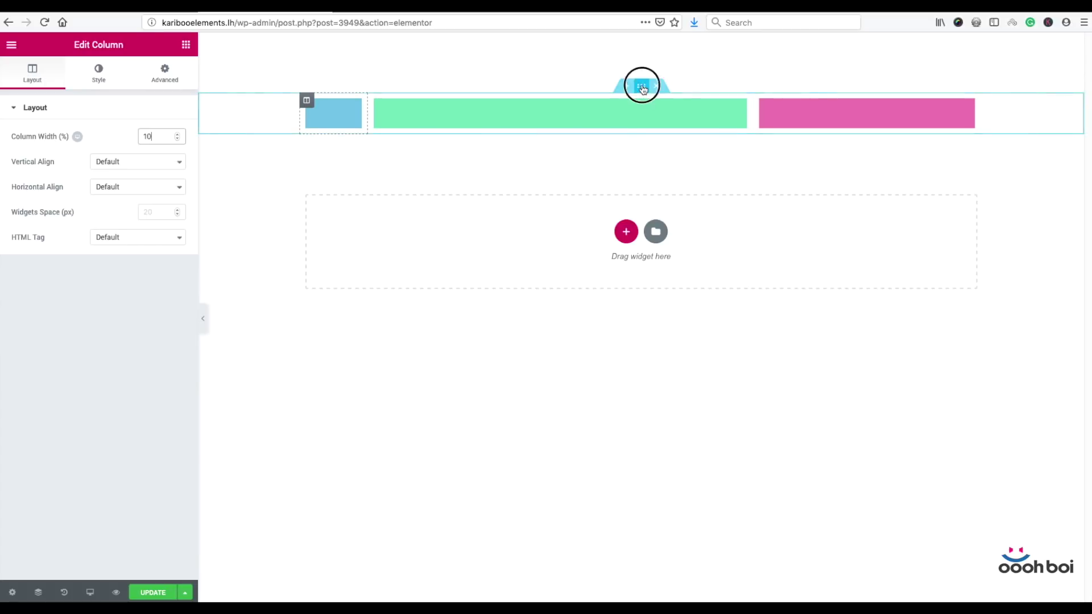
{"action": "left_click", "coordinate": [54, 76]}
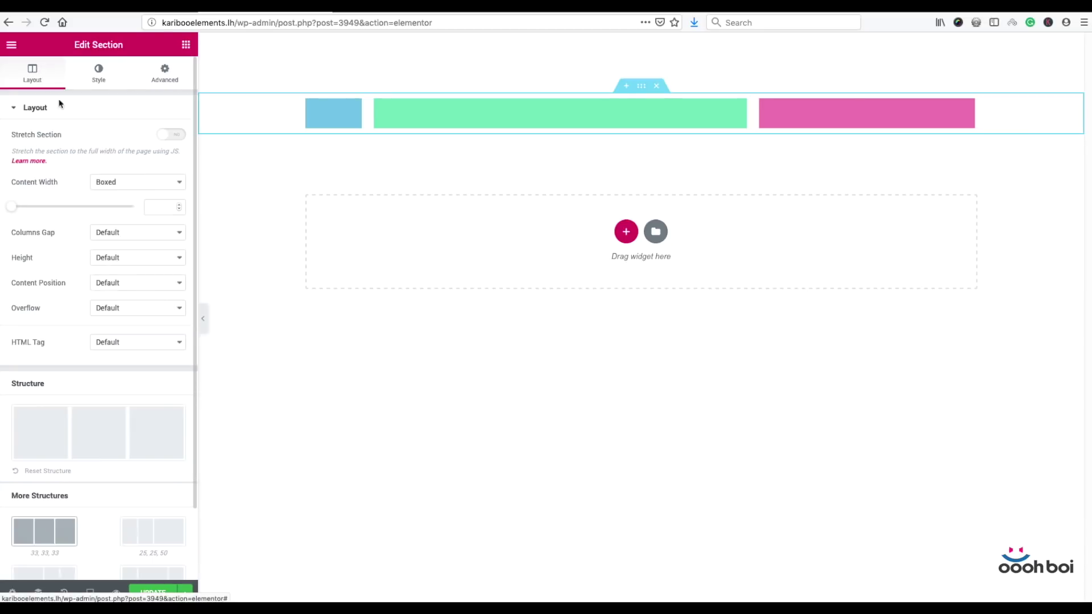
{"action": "left_click", "coordinate": [50, 472]}
- Preview the three-column section without the editing panel, then return to the widget list
{"action": "left_click", "coordinate": [202, 319]}
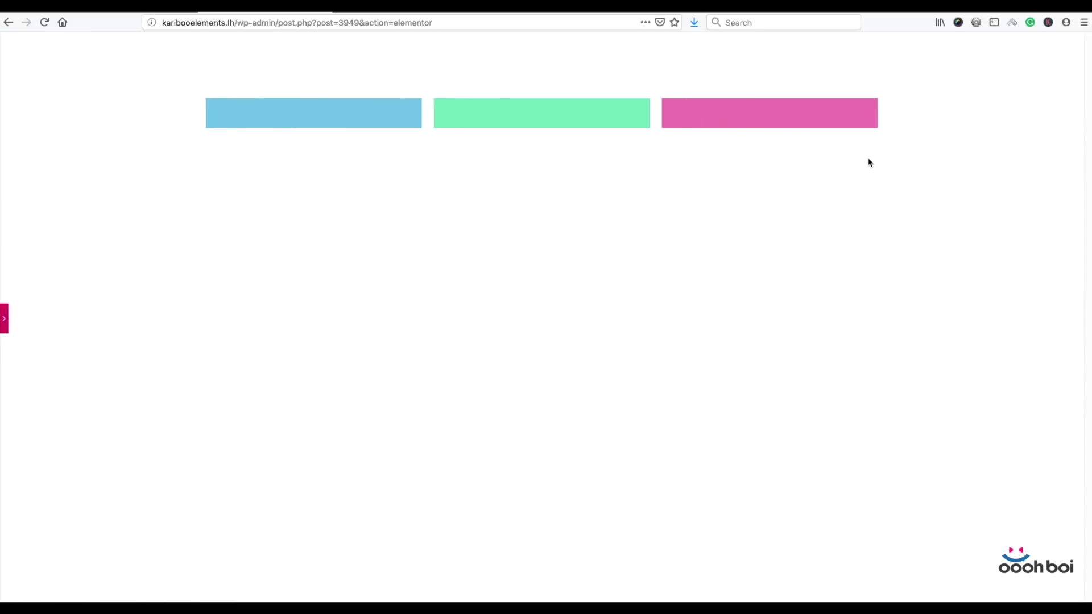
{"action": "left_click", "coordinate": [4, 318]}
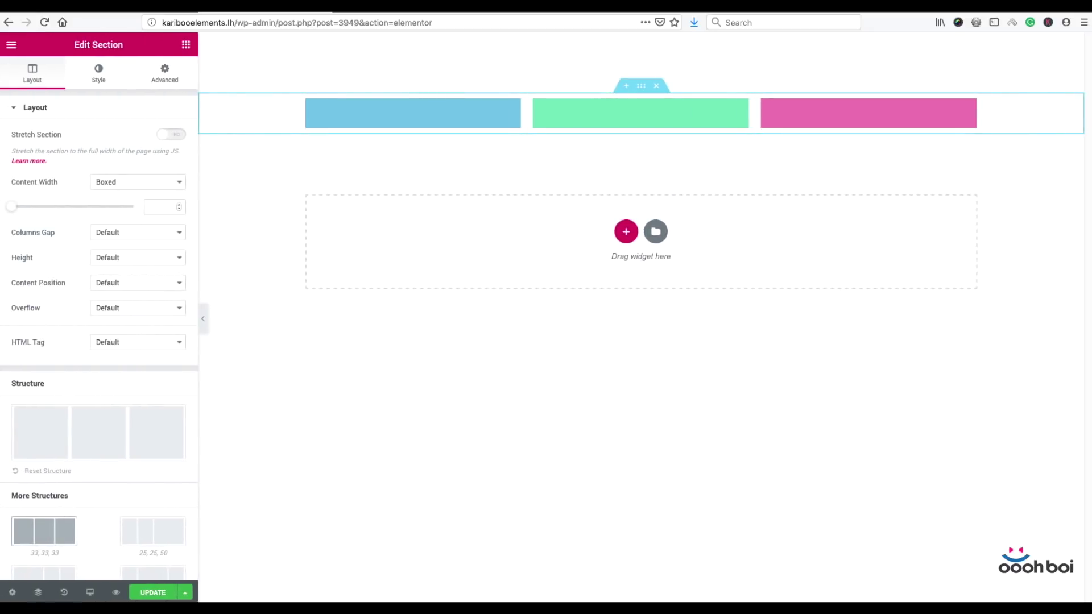
{"action": "left_click", "coordinate": [885, 392]}
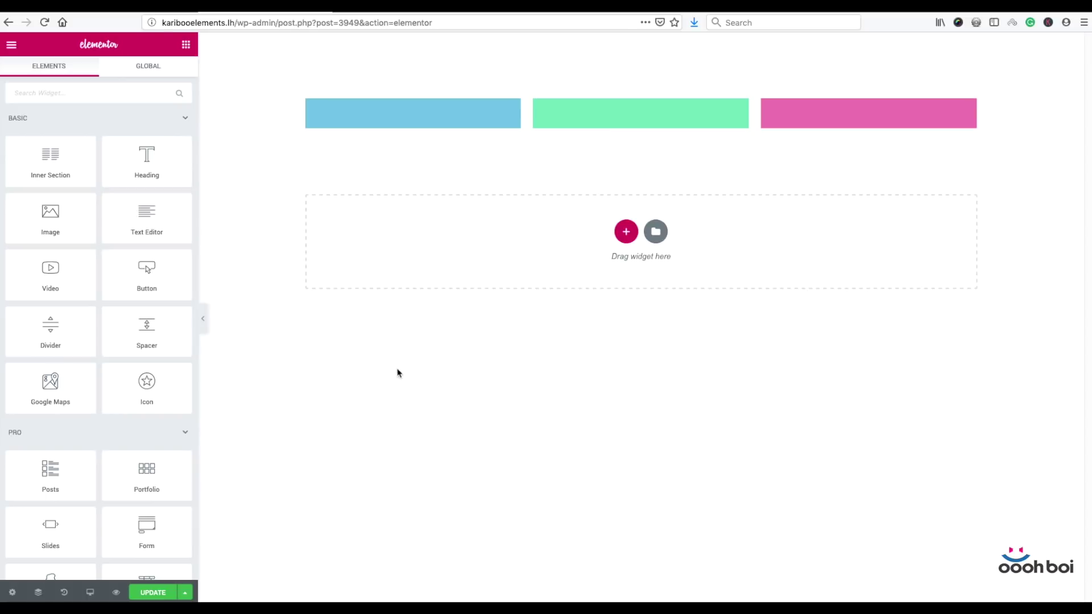
- Switch the responsive preview to Tablet and set the blue column's width to 100%
{"action": "left_click", "coordinate": [90, 593]}
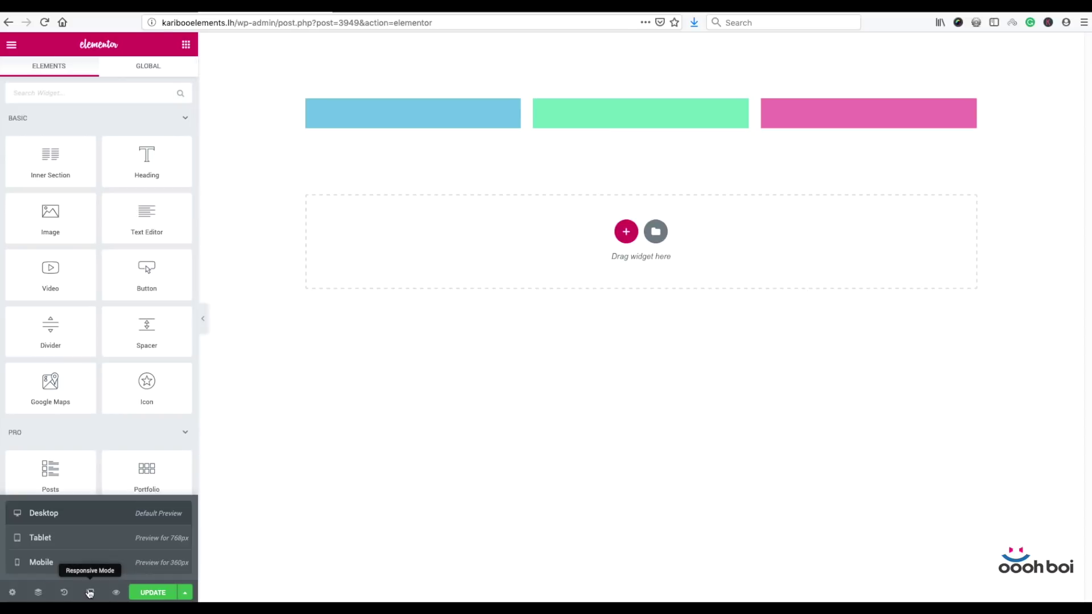
{"action": "left_click", "coordinate": [88, 540]}
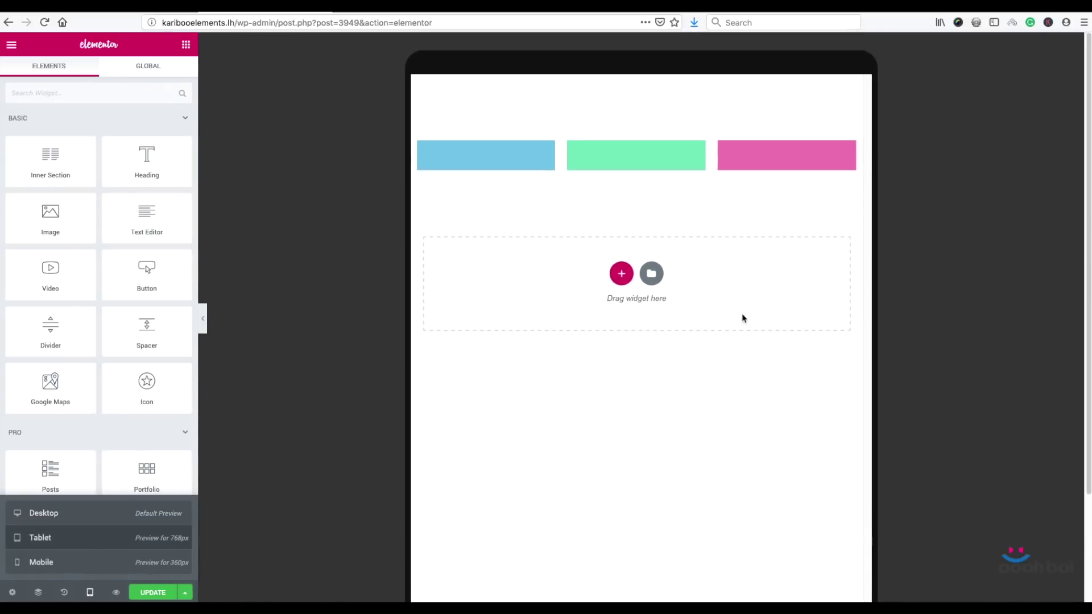
{"action": "left_click", "coordinate": [419, 144]}
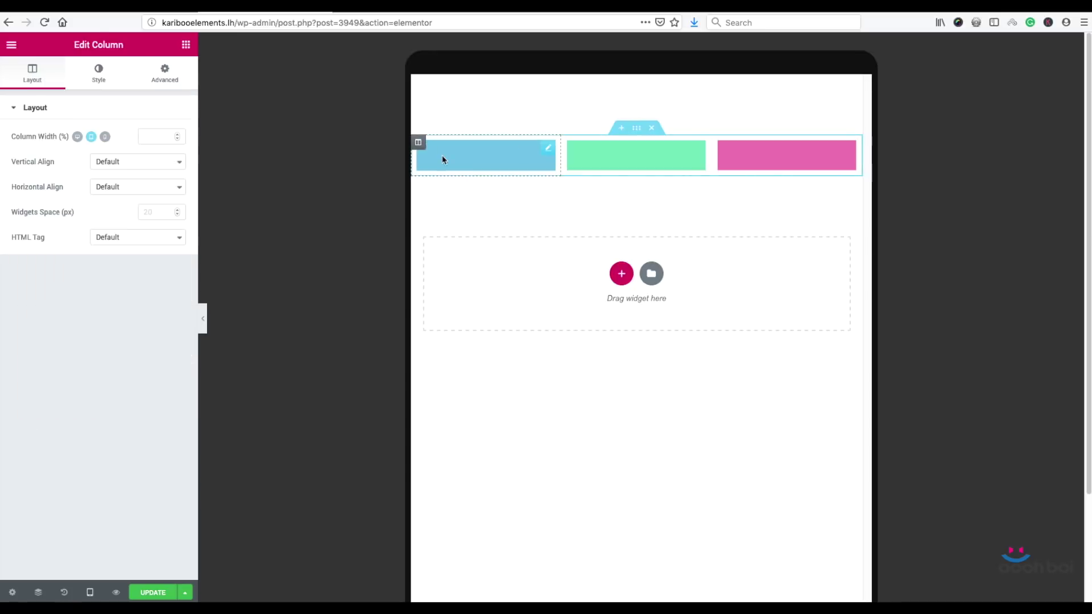
{"action": "left_click", "coordinate": [151, 137]}
{"action": "type", "text": "100"}
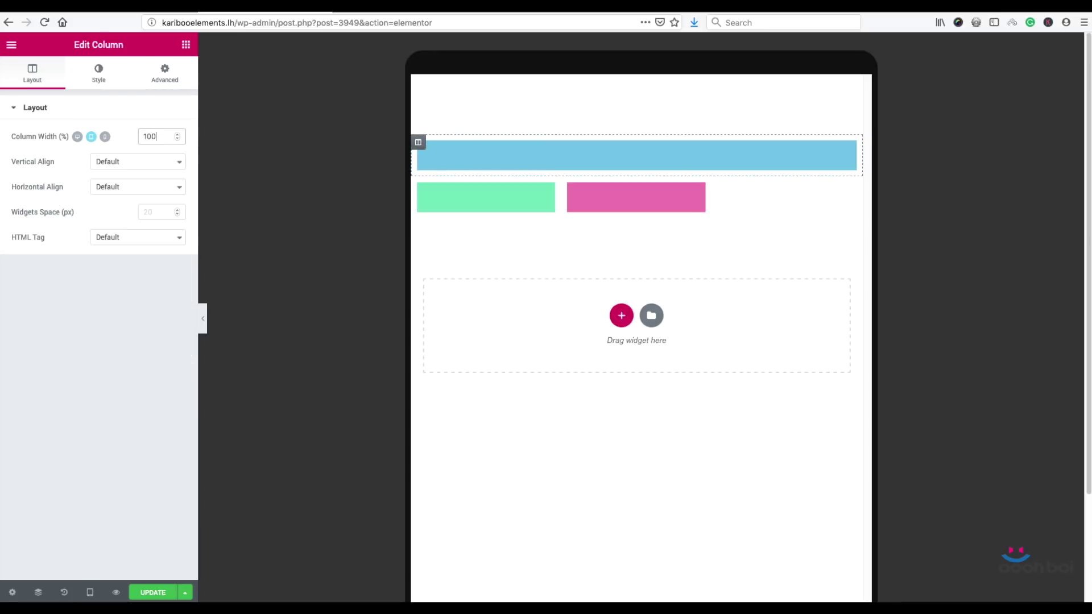
- Set the tablet column width of the green and pink columns to 50% each
{"action": "left_click", "coordinate": [419, 185]}
{"action": "left_click", "coordinate": [158, 137]}
{"action": "type", "text": "50"}
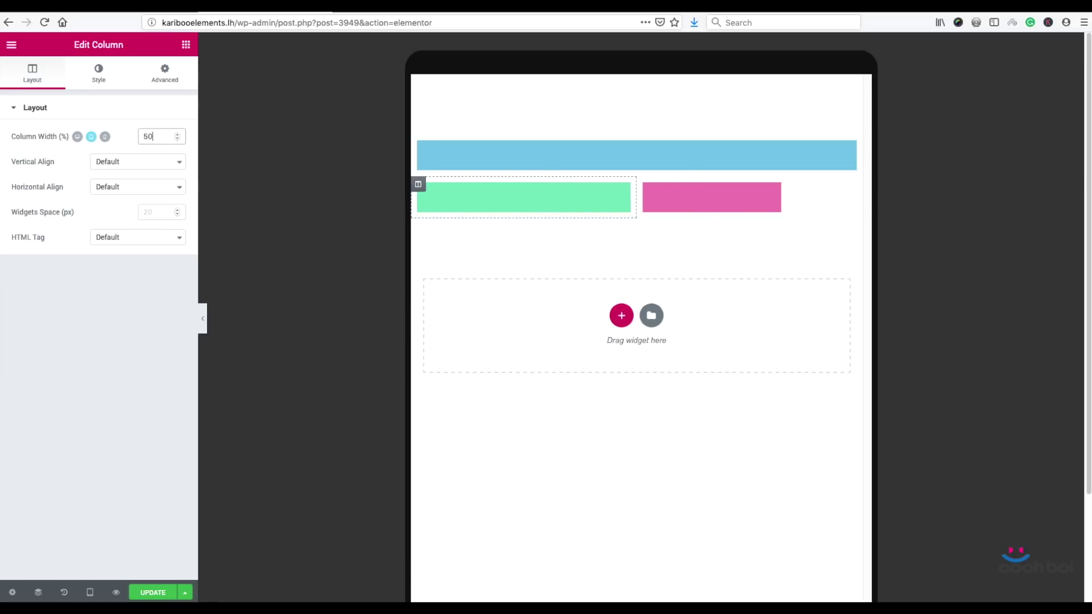
{"action": "left_click", "coordinate": [643, 184]}
{"action": "left_click", "coordinate": [164, 136]}
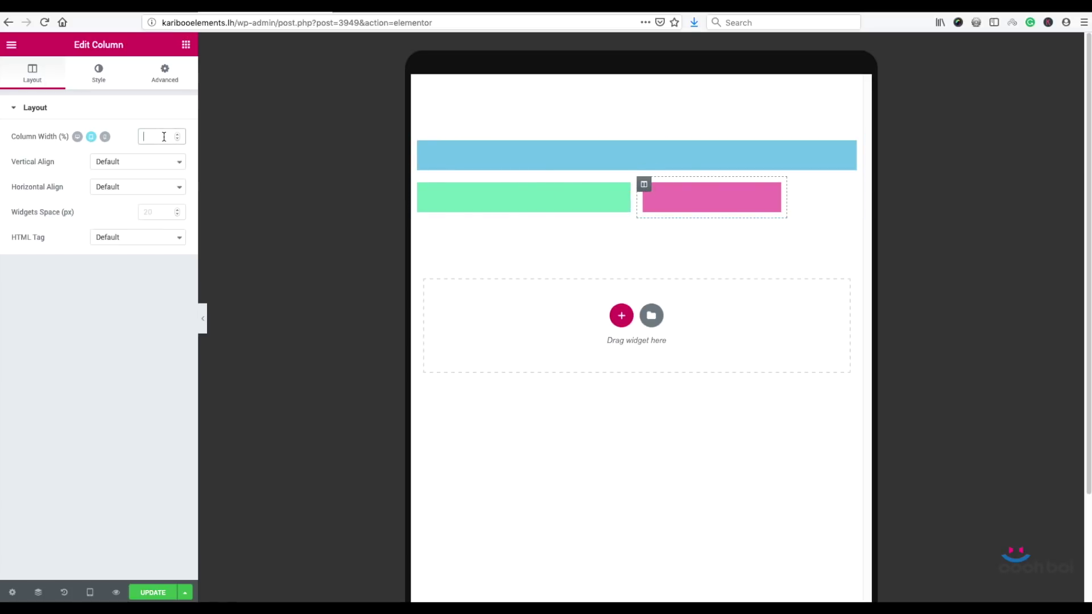
{"action": "type", "text": "50"}
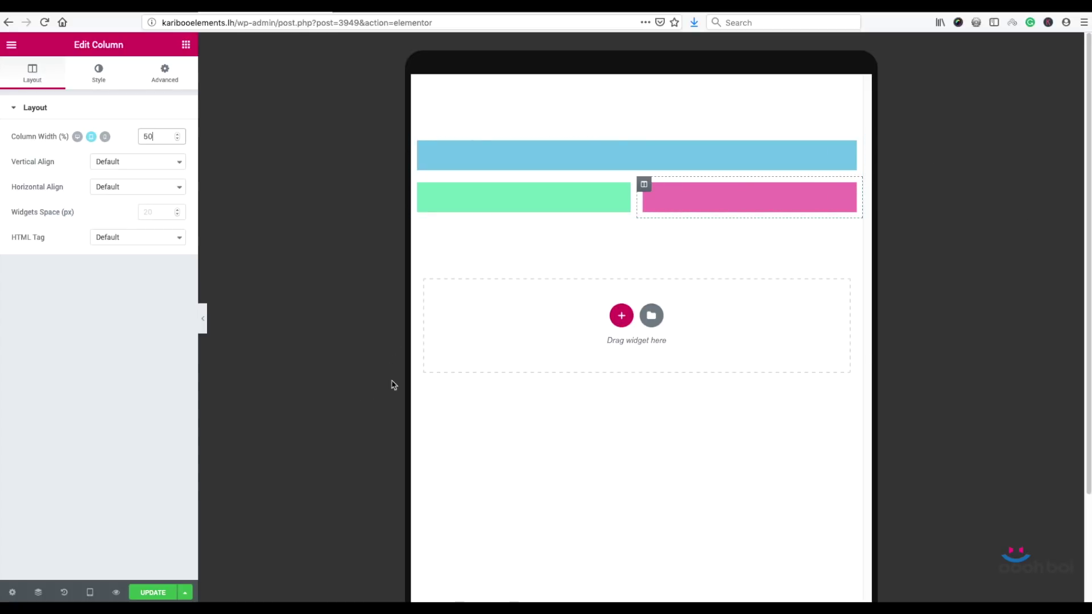
- Switch the responsive preview to Mobile and set the green and pink columns' mobile width to 50% each
{"action": "left_click", "coordinate": [89, 592]}
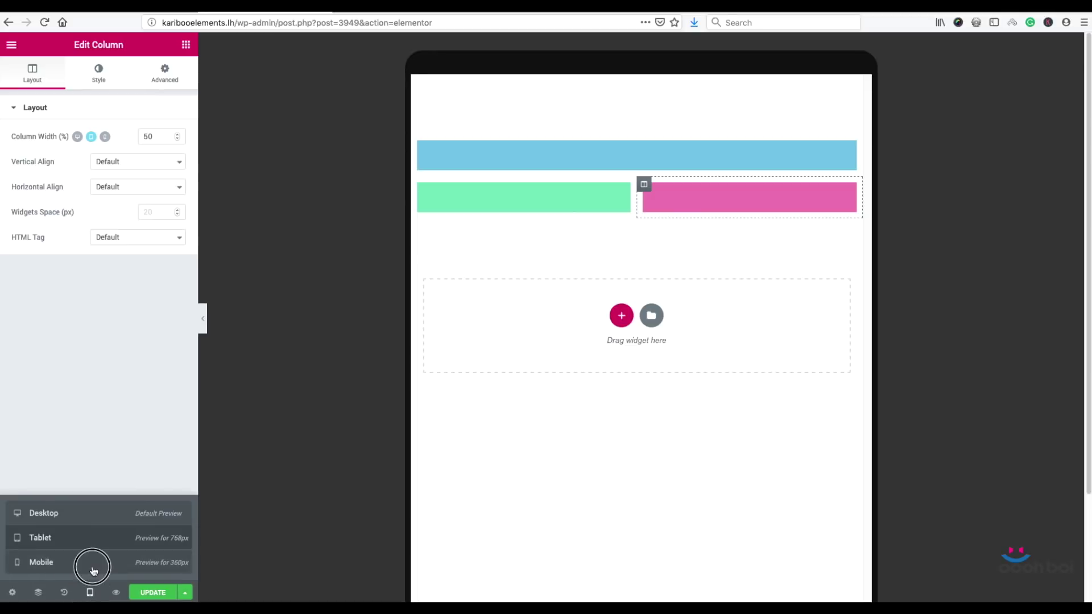
{"action": "left_click", "coordinate": [88, 563]}
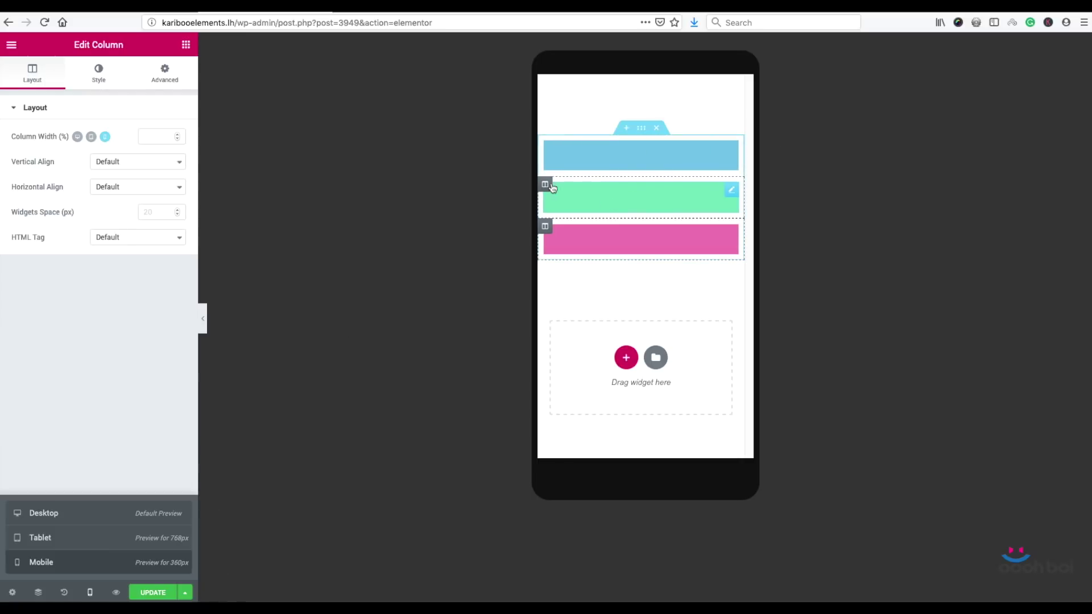
{"action": "left_click", "coordinate": [570, 193]}
{"action": "left_click", "coordinate": [153, 138]}
{"action": "type", "text": "50"}
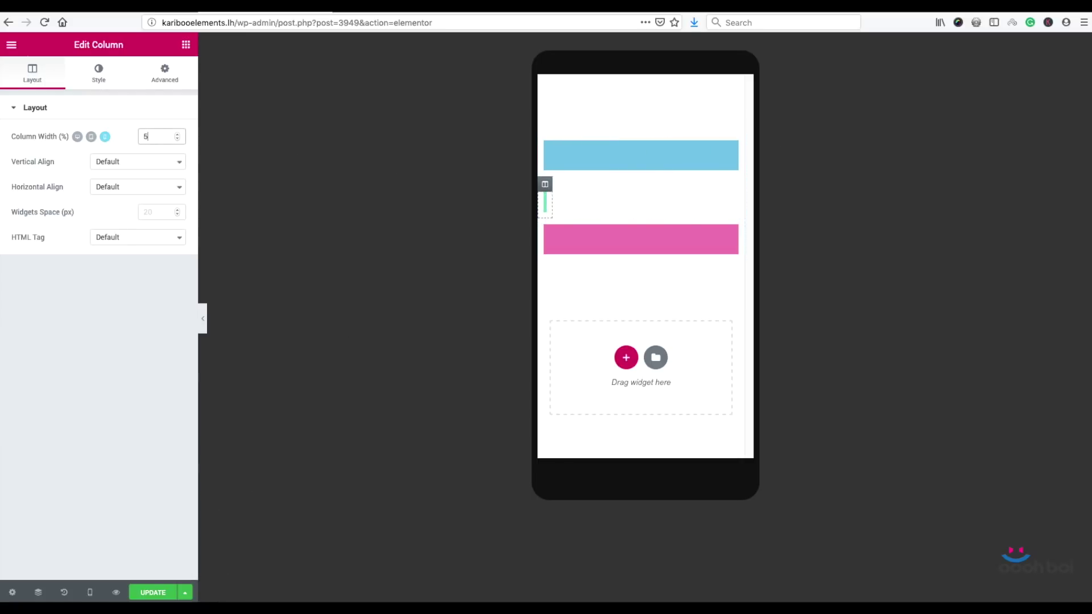
{"action": "left_click", "coordinate": [154, 136]}
{"action": "type", "text": "50"}
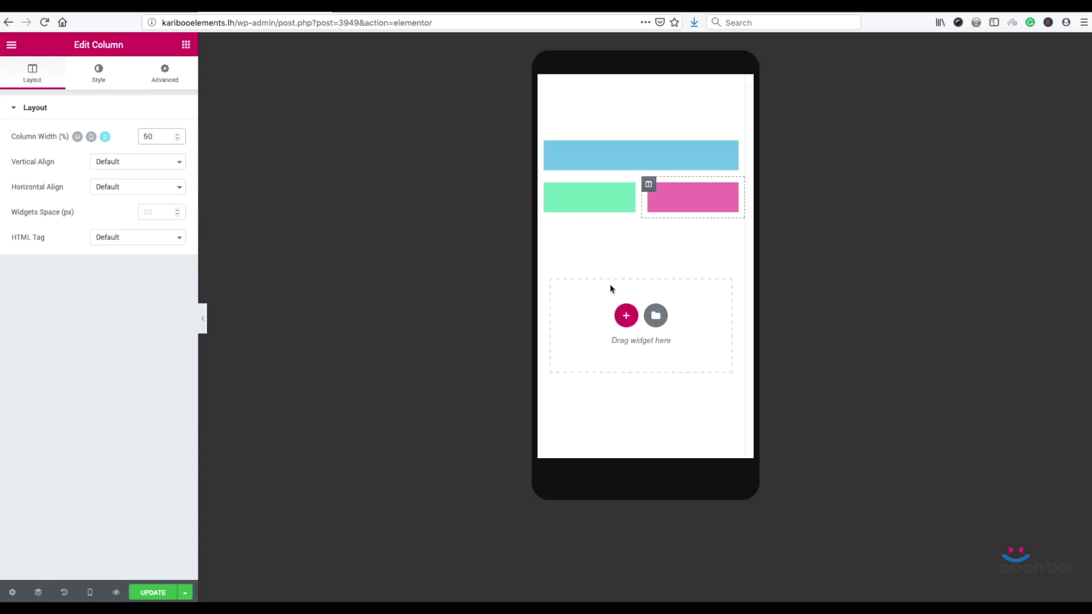
- Return the responsive preview to Desktop and close the device list
{"action": "left_click", "coordinate": [97, 593]}
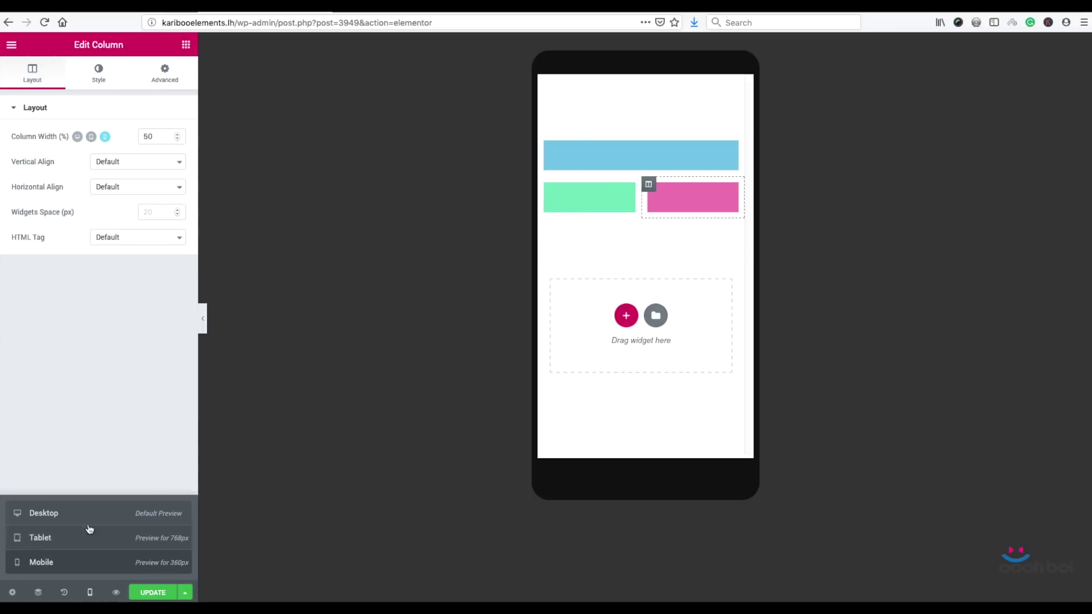
{"action": "left_click", "coordinate": [88, 516]}
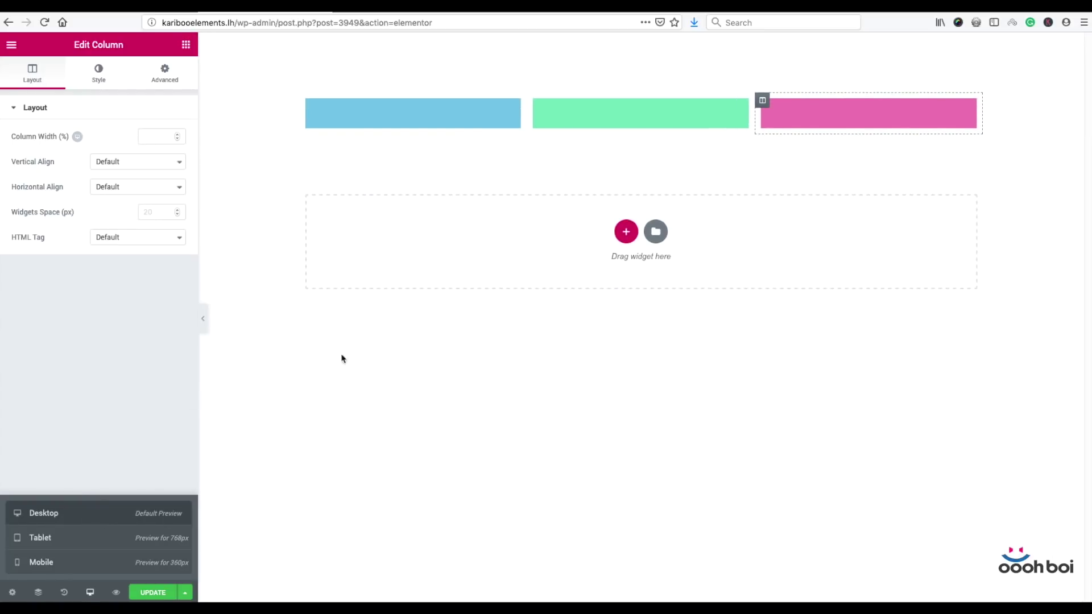
{"action": "left_click", "coordinate": [110, 405]}
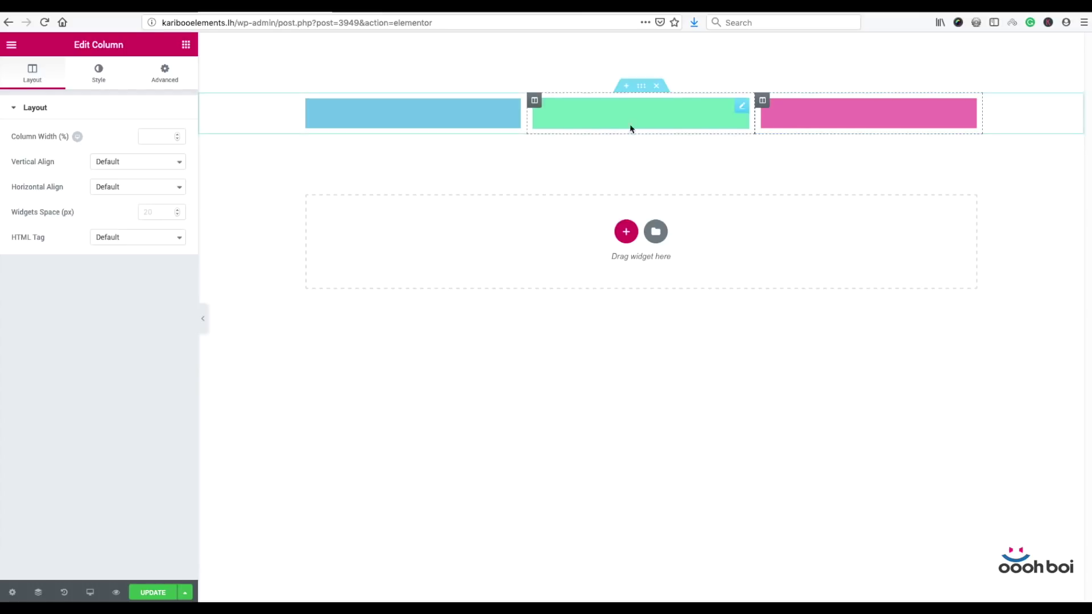
- Add a new section above the three-column one and place an Inner Section widget in it
{"action": "left_click", "coordinate": [626, 88]}
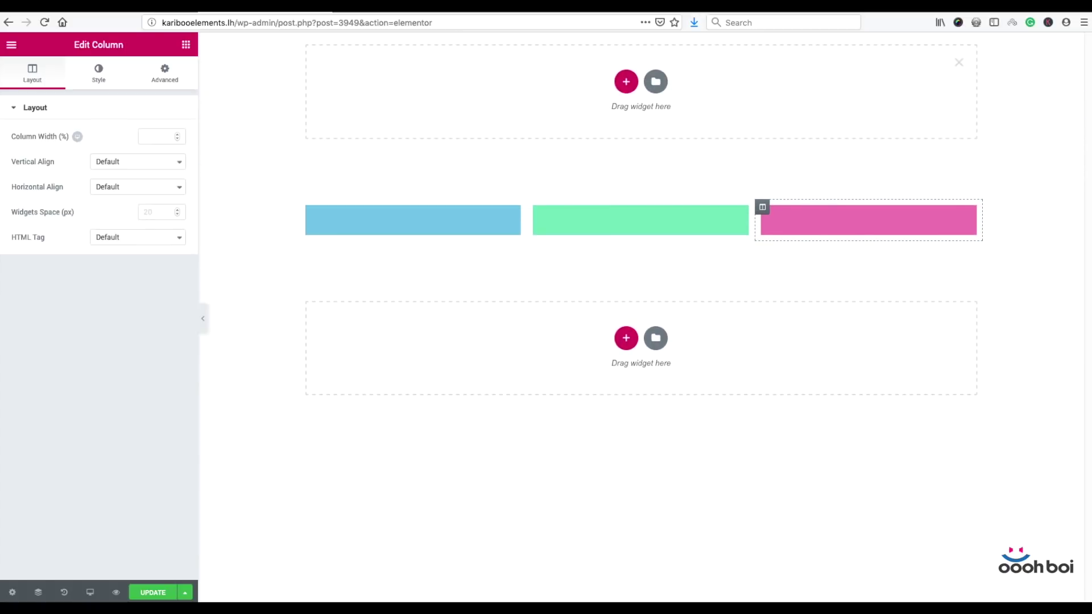
{"action": "left_click", "coordinate": [188, 45]}
{"action": "left_click_drag", "start_coordinate": [43, 161], "coordinate": [702, 141]}
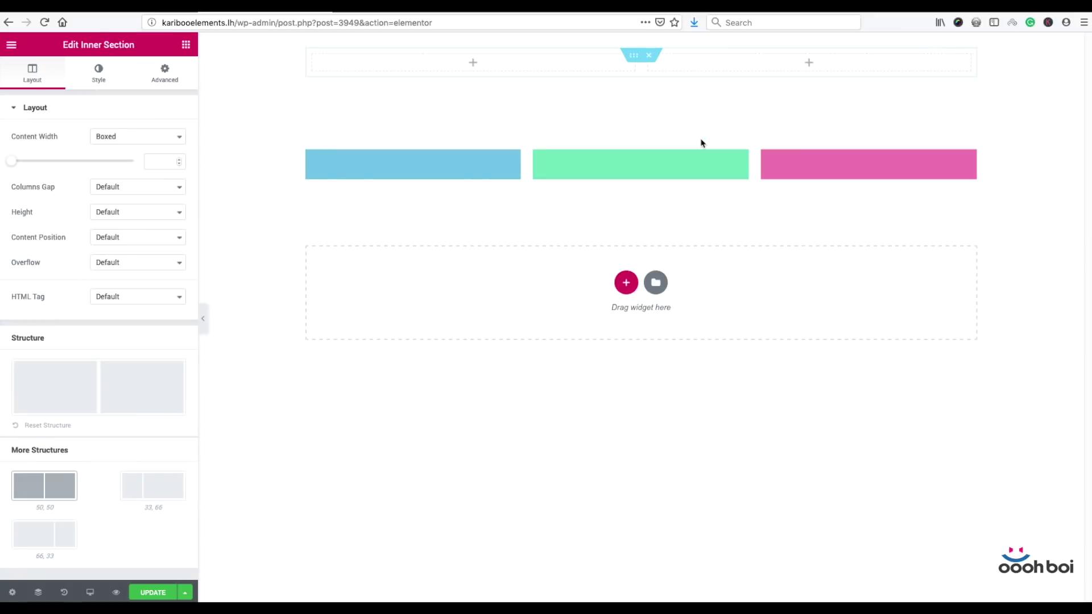
- Duplicate the inner section and delete the second column of the upper one
{"action": "right_click", "coordinate": [634, 60]}
{"action": "left_click", "coordinate": [655, 86]}
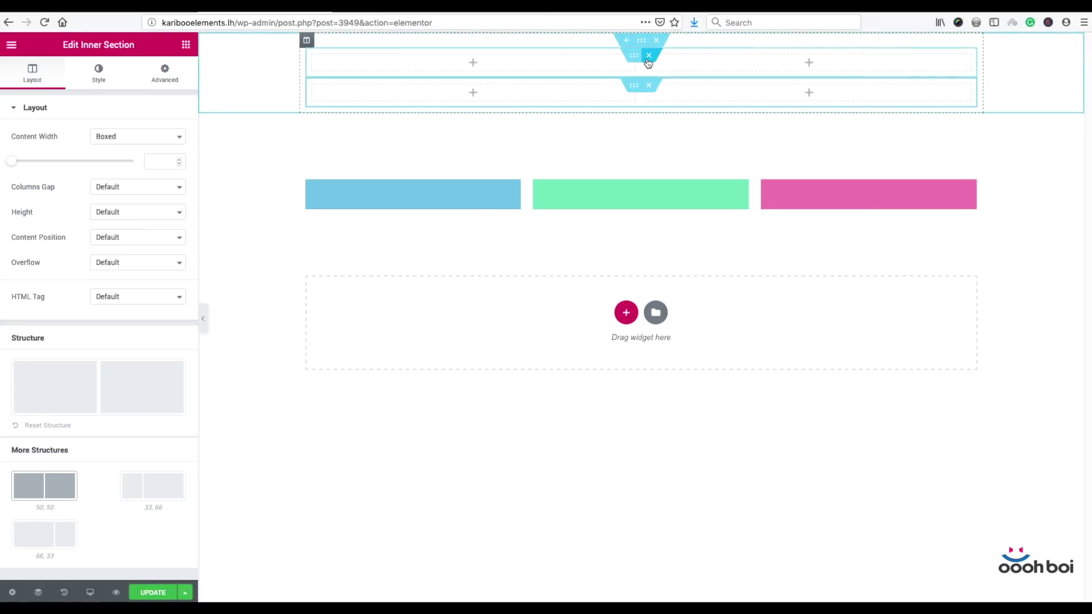
{"action": "right_click", "coordinate": [648, 57]}
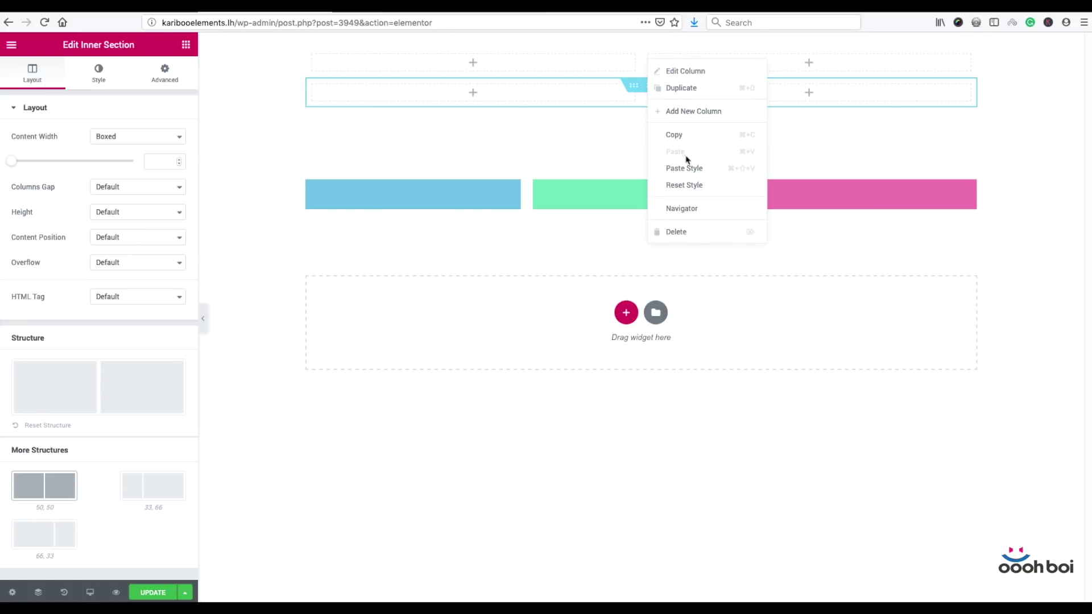
{"action": "left_click", "coordinate": [697, 230]}
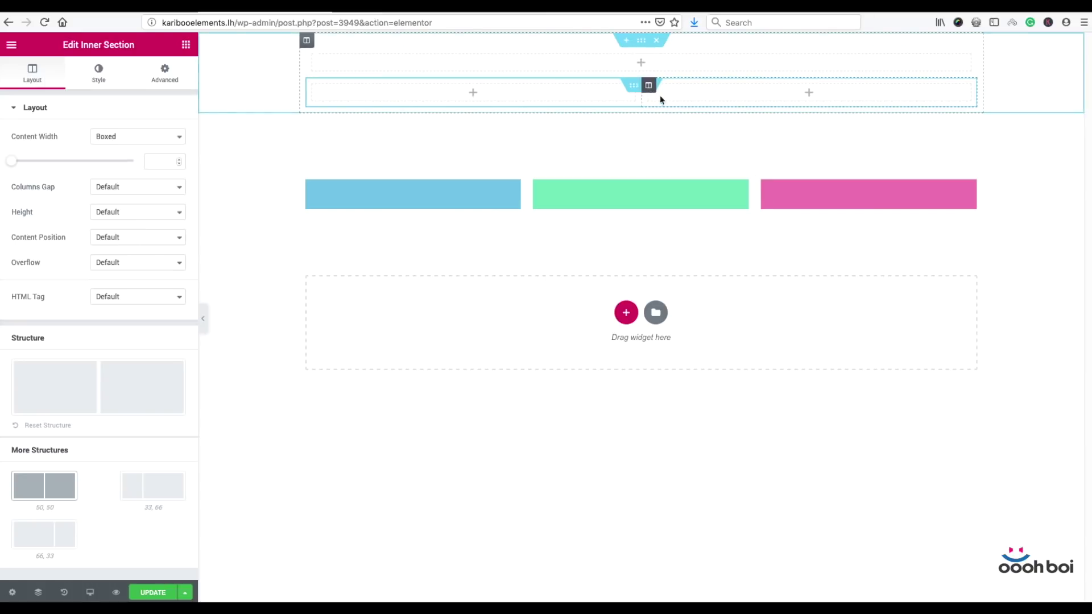
- Set the new outer section's top and bottom margins to 100 px
{"action": "left_click", "coordinate": [646, 45]}
{"action": "left_click", "coordinate": [165, 74]}
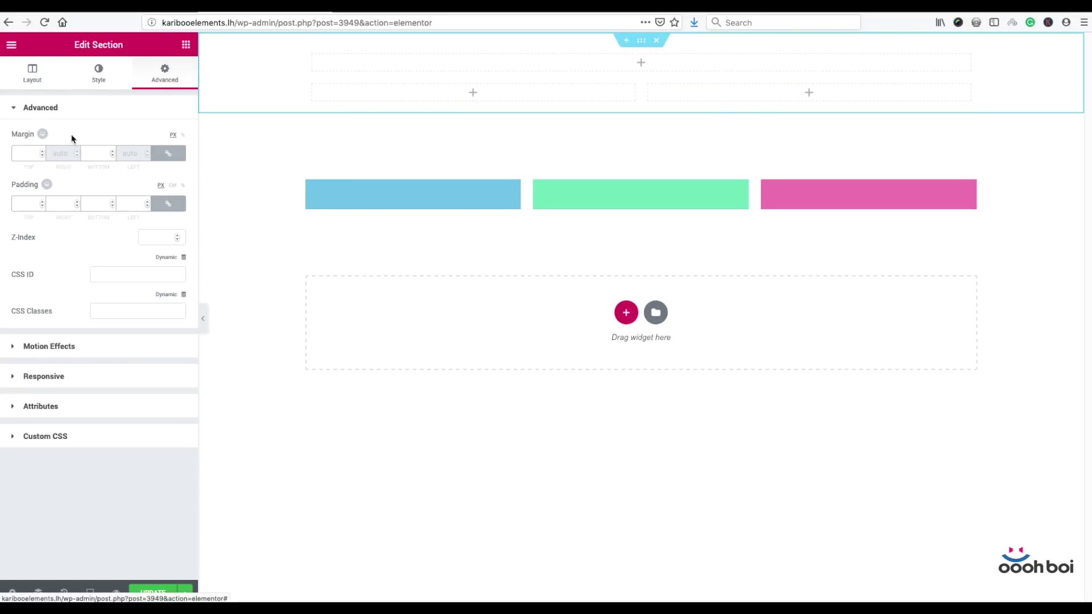
{"action": "left_click", "coordinate": [23, 158]}
{"action": "type", "text": "100"}
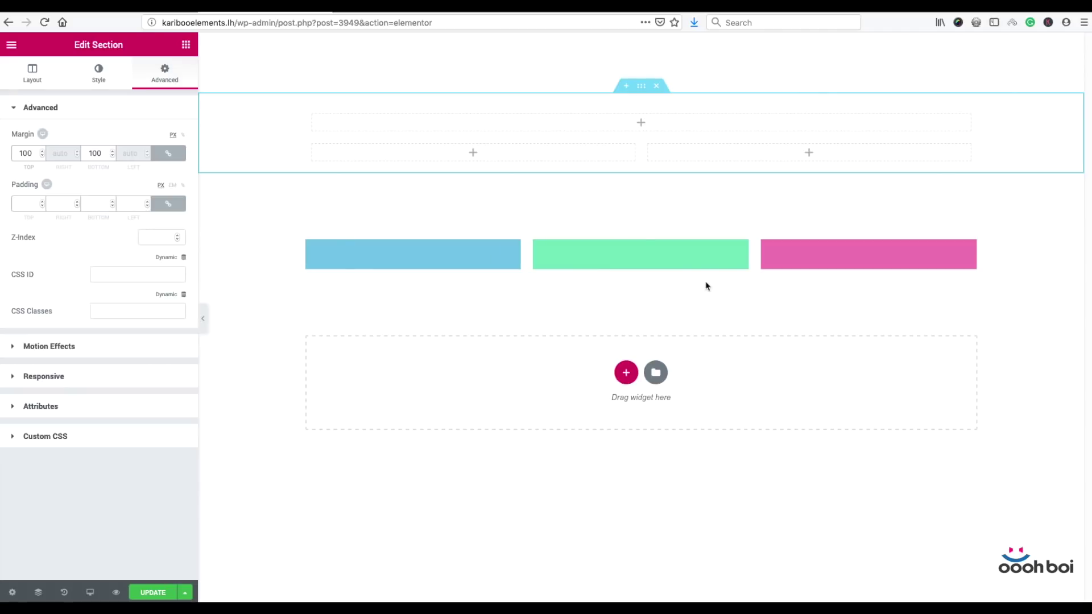
- Duplicate the blue spacer and move one copy into the single-column inner section
{"action": "right_click", "coordinate": [514, 244]}
{"action": "left_click", "coordinate": [548, 273]}
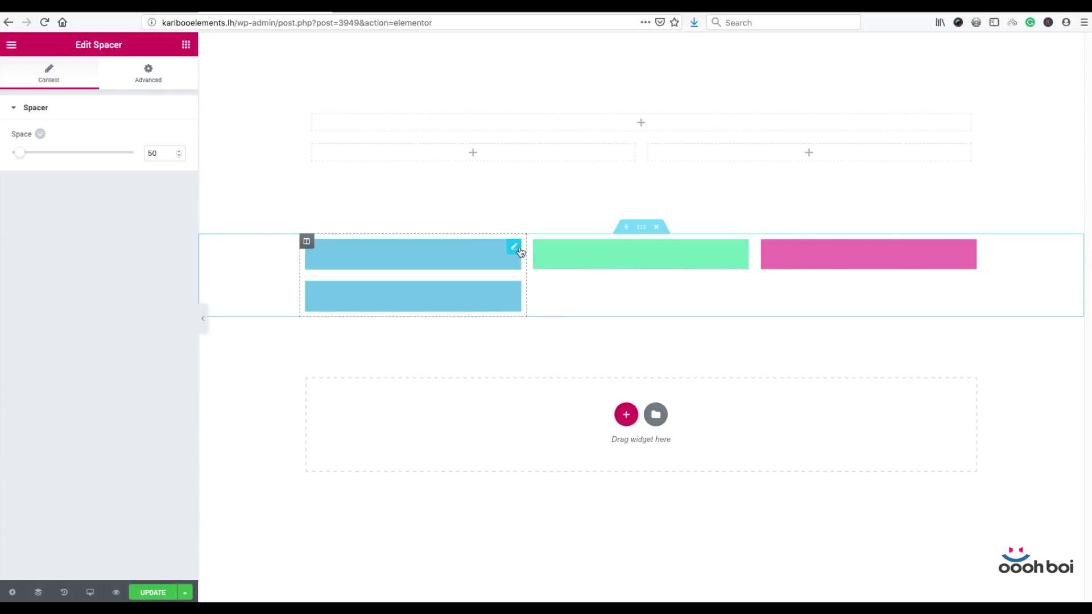
{"action": "left_click_drag", "start_coordinate": [499, 230], "coordinate": [574, 128]}
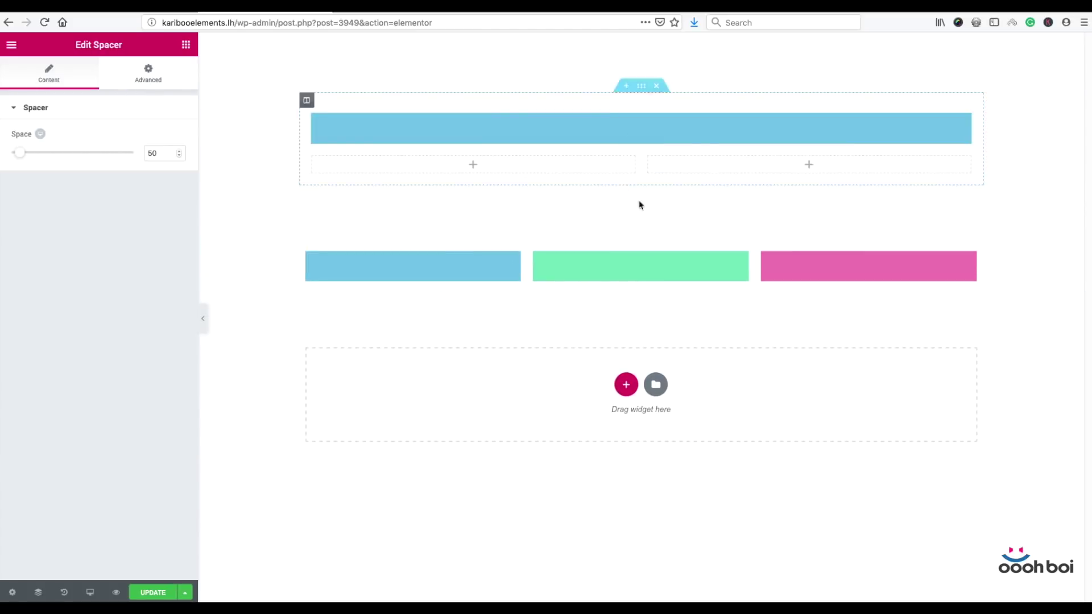
- Duplicate the green and pink spacers and move one of each into the first and second columns of the lower inner section
{"action": "right_click", "coordinate": [741, 257]}
{"action": "left_click", "coordinate": [764, 286]}
{"action": "left_click_drag", "start_coordinate": [728, 308], "coordinate": [541, 165]}
{"action": "right_click", "coordinate": [967, 272]}
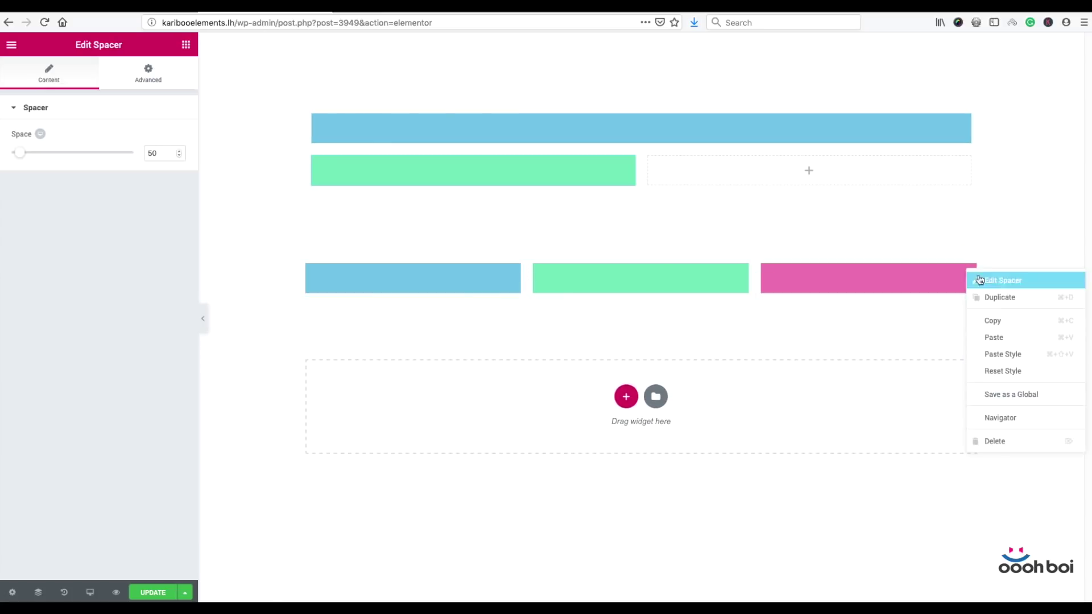
{"action": "left_click", "coordinate": [982, 296]}
{"action": "left_click_drag", "start_coordinate": [971, 270], "coordinate": [871, 172]}
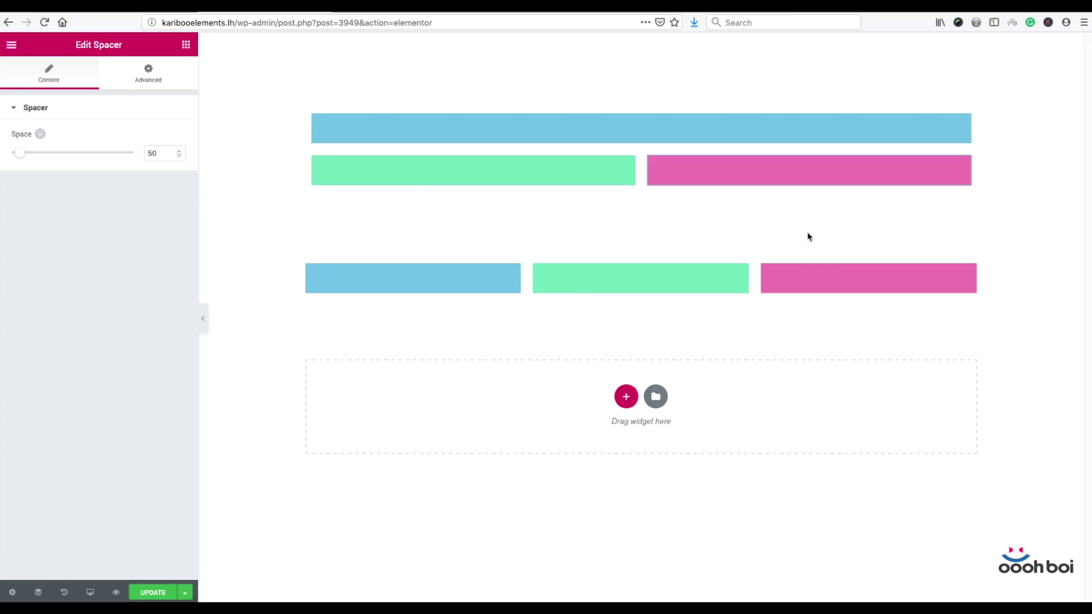
{"action": "left_click", "coordinate": [756, 227]}
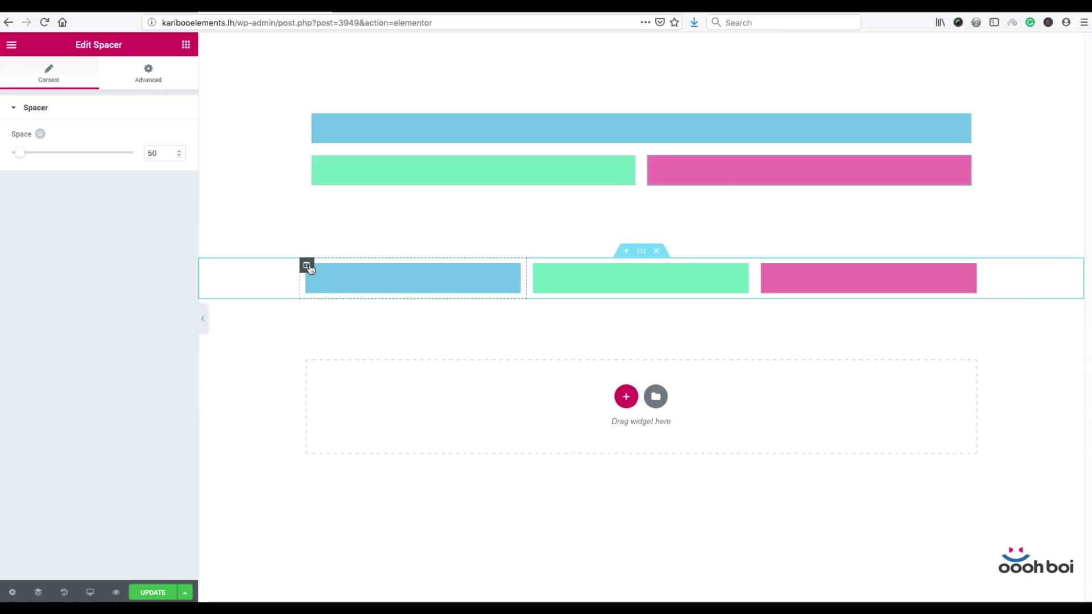
- Add custom CSS to the three-column section's blue column: selector { width: 100%; }
{"action": "left_click", "coordinate": [307, 265]}
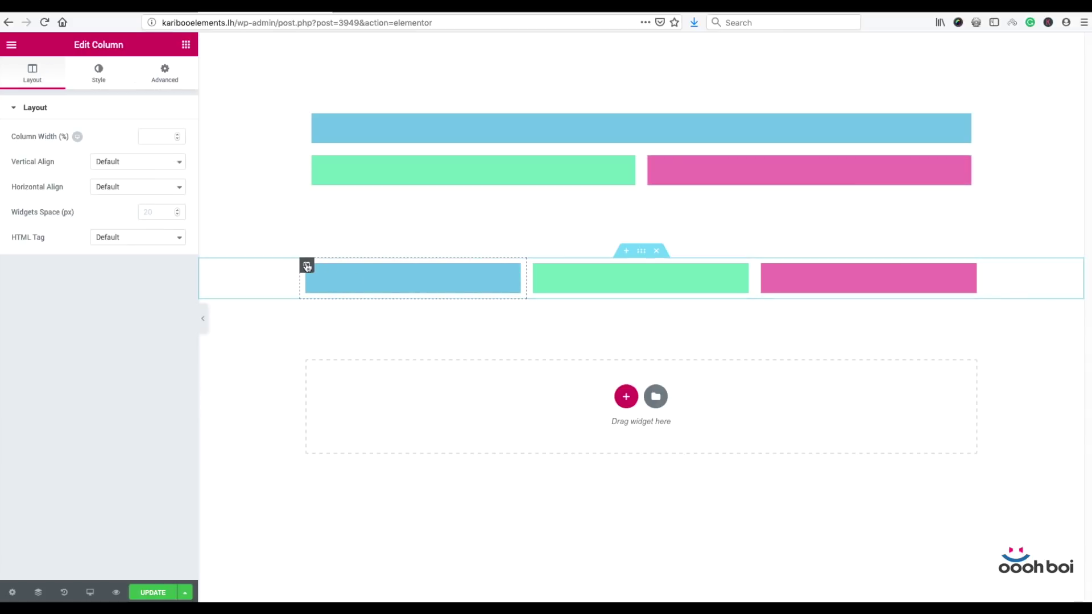
{"action": "left_click", "coordinate": [170, 81]}
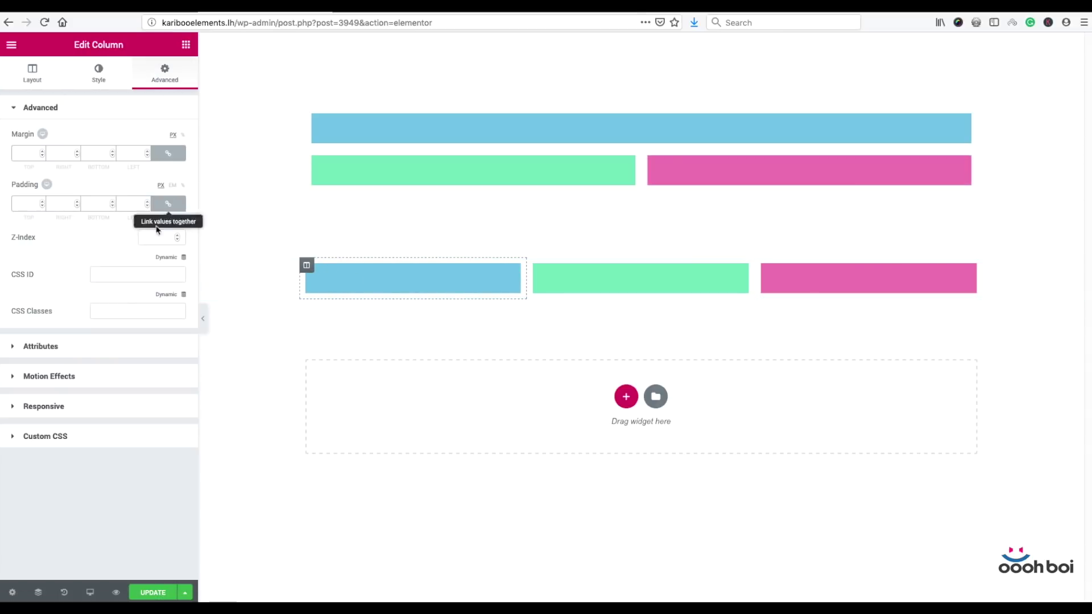
{"action": "left_click", "coordinate": [107, 438]}
{"action": "left_click", "coordinate": [85, 271]}
{"action": "type", "text": "se"}
{"action": "left_click", "coordinate": [91, 281]}
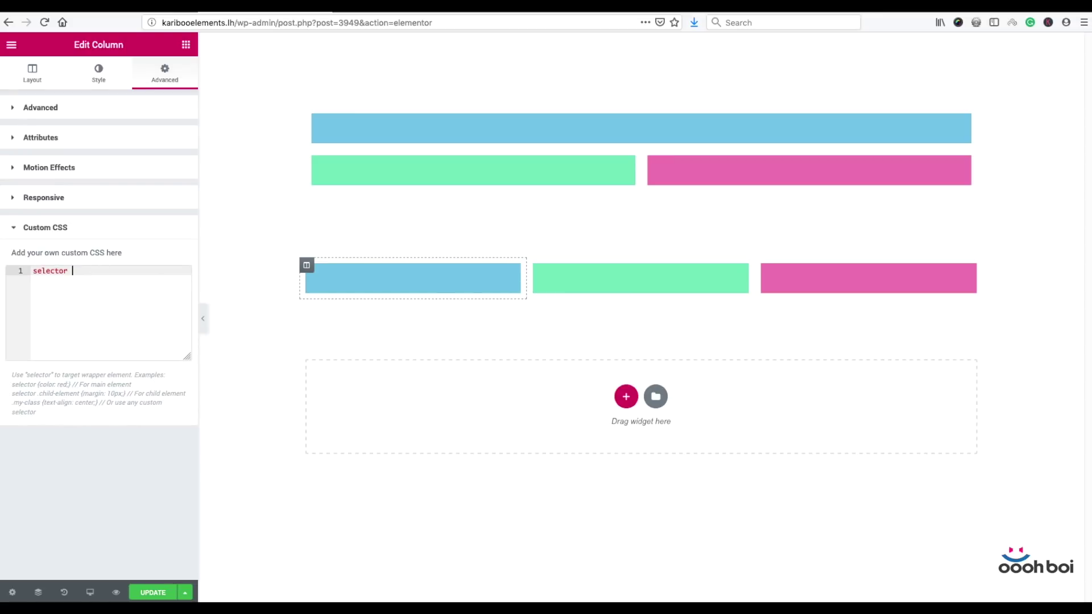
{"action": "type", "text": "{"}
{"action": "key", "text": "Return"}
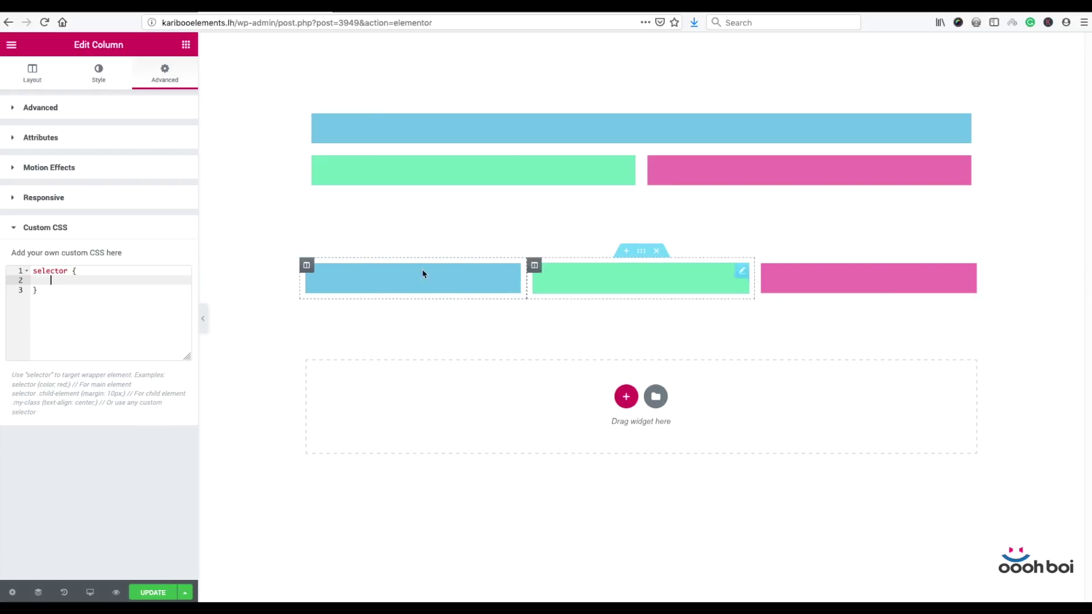
{"action": "type", "text": "wi"}
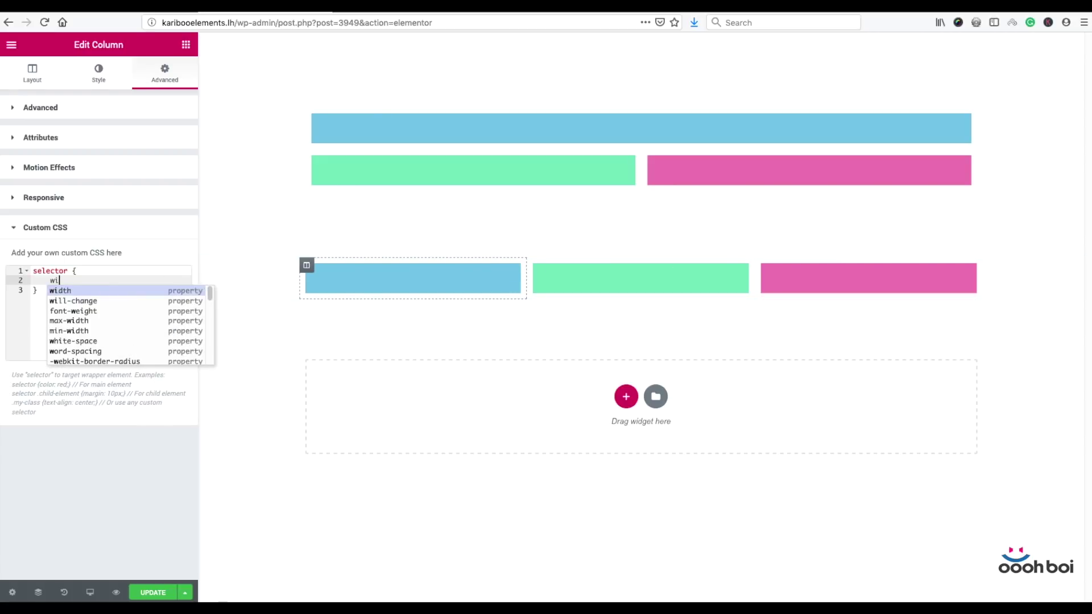
{"action": "type", "text": "dth: 100%;"}
{"action": "left_click", "coordinate": [683, 234]}
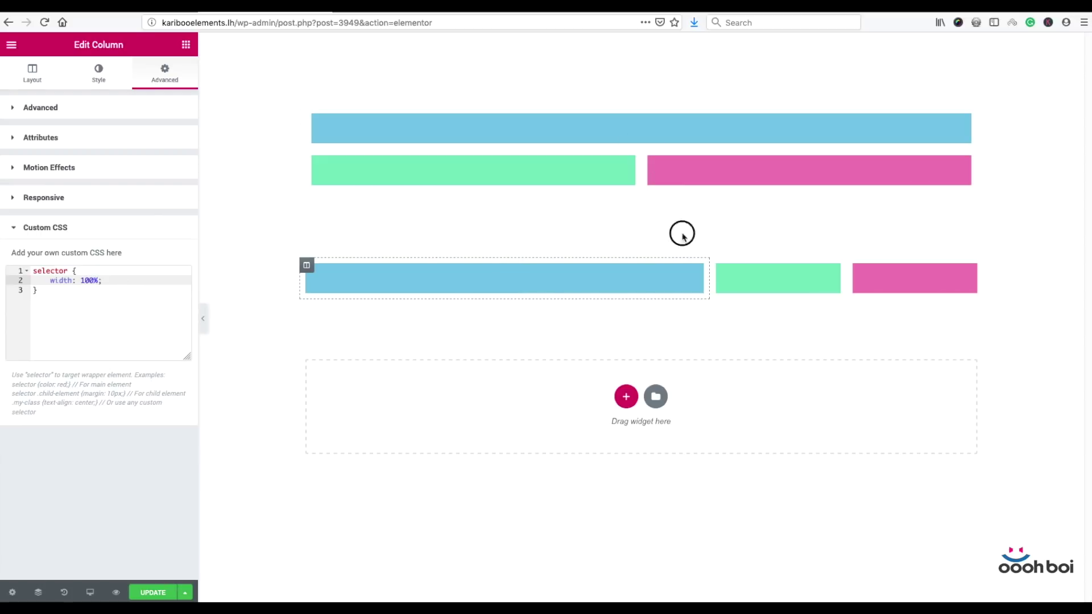
- Add custom CSS to the three-column section's green column: selector { width: 50%; }
{"action": "left_click", "coordinate": [717, 265]}
{"action": "left_click", "coordinate": [176, 74]}
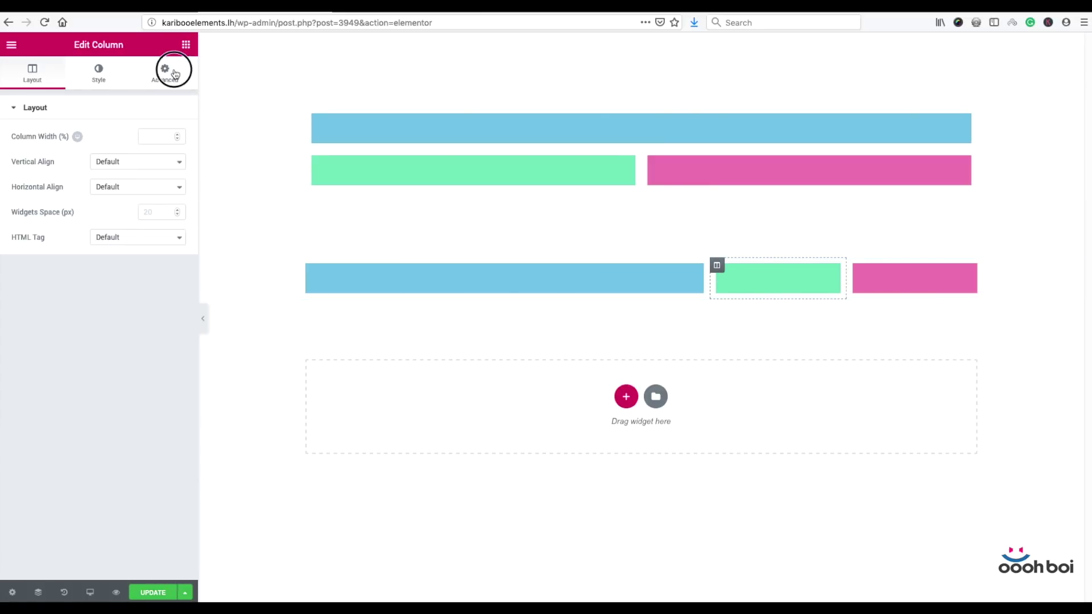
{"action": "left_click", "coordinate": [117, 437]}
{"action": "left_click", "coordinate": [88, 272]}
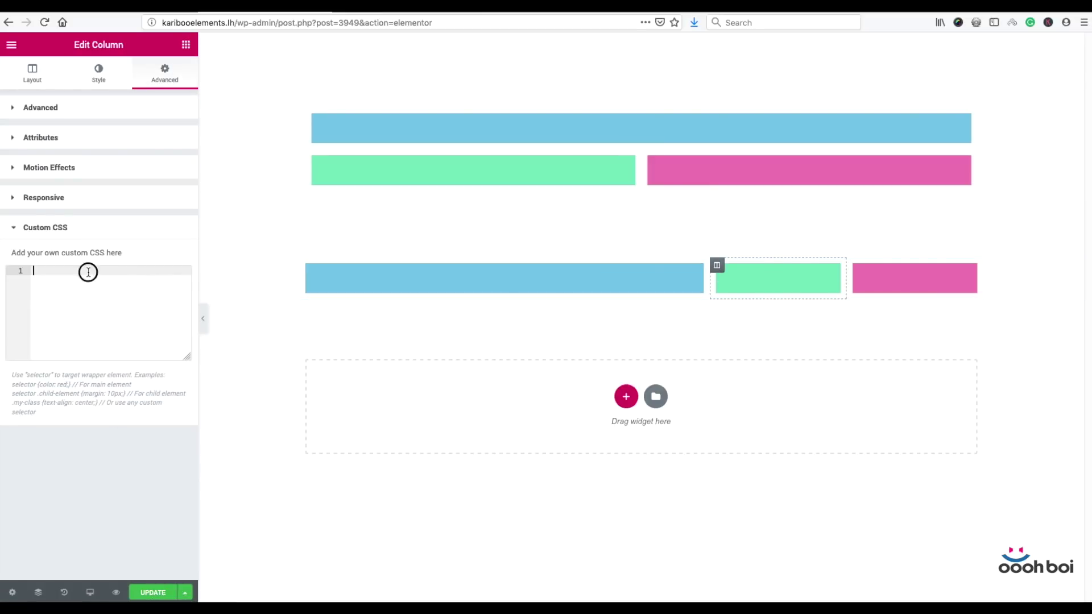
{"action": "type", "text": "selector"}
{"action": "type", "text": "{"}
{"action": "key", "text": "Return"}
{"action": "type", "text": "width: 50"}
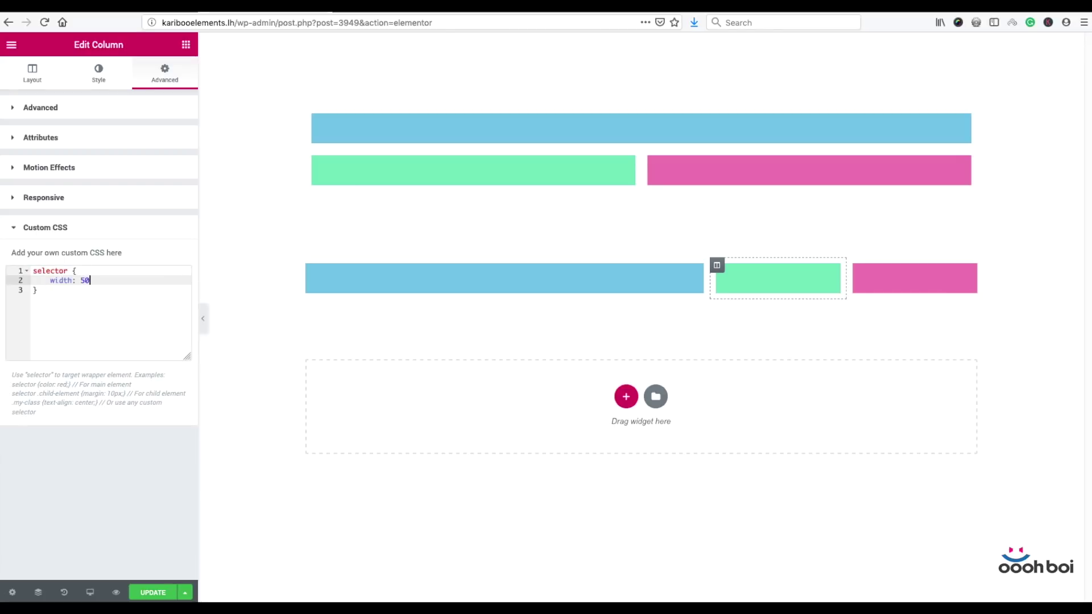
{"action": "type", "text": "%;"}
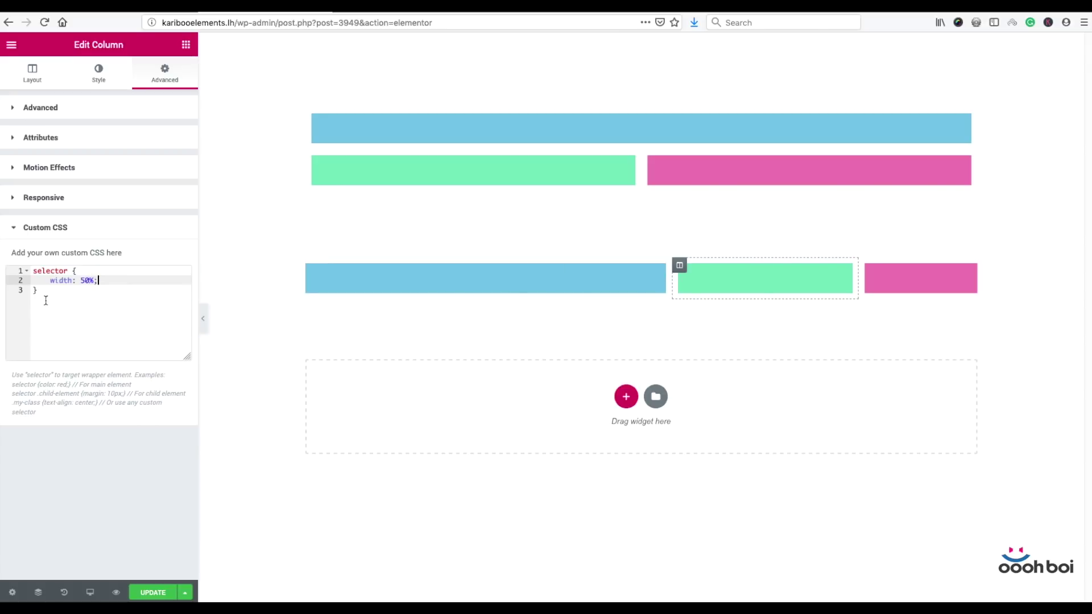
- Copy the green column's width: 50% CSS rule into the pink column's custom CSS
{"action": "left_click_drag", "start_coordinate": [46, 295], "coordinate": [26, 271]}
{"action": "key", "text": "super+c"}
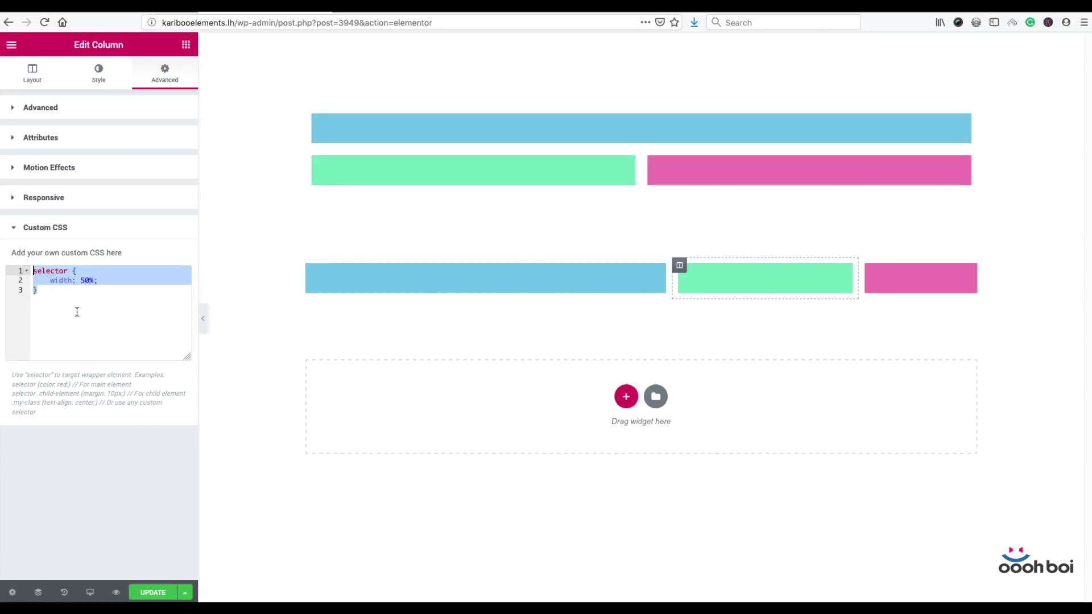
{"action": "left_click", "coordinate": [866, 265]}
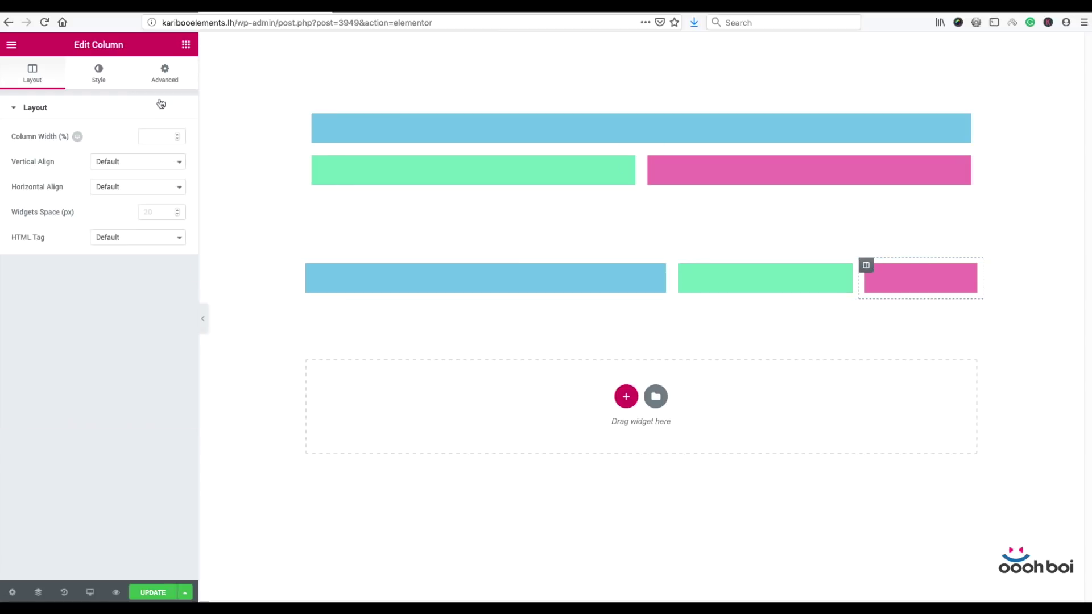
{"action": "left_click", "coordinate": [165, 74]}
{"action": "left_click", "coordinate": [76, 434]}
{"action": "left_click", "coordinate": [74, 269]}
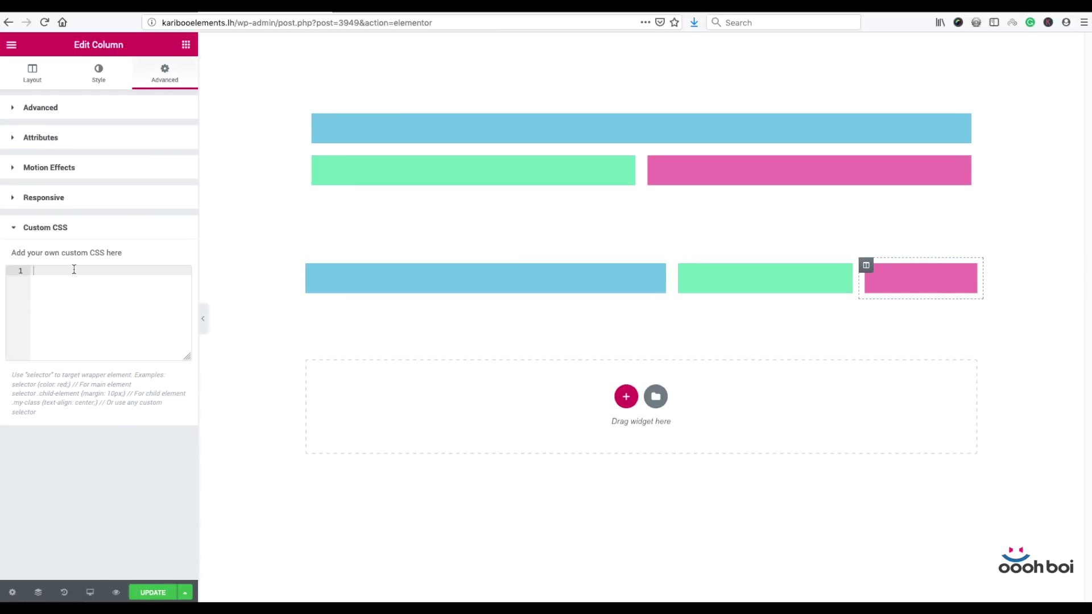
{"action": "key", "text": "super+v"}
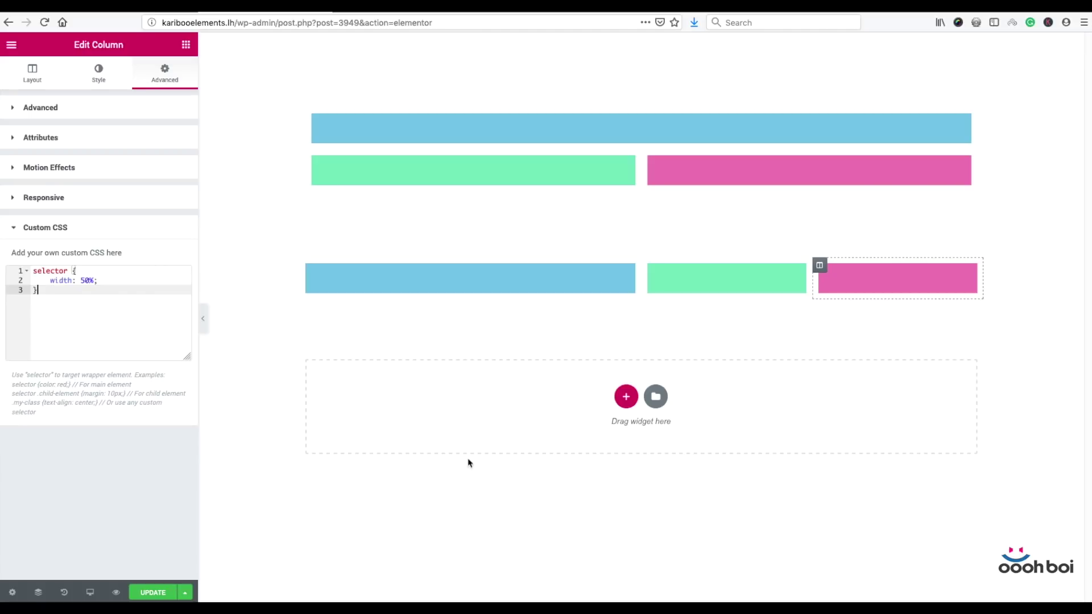
- Update the page and switch to the browser tab with its front-end preview and inspector
{"action": "left_click", "coordinate": [153, 592]}
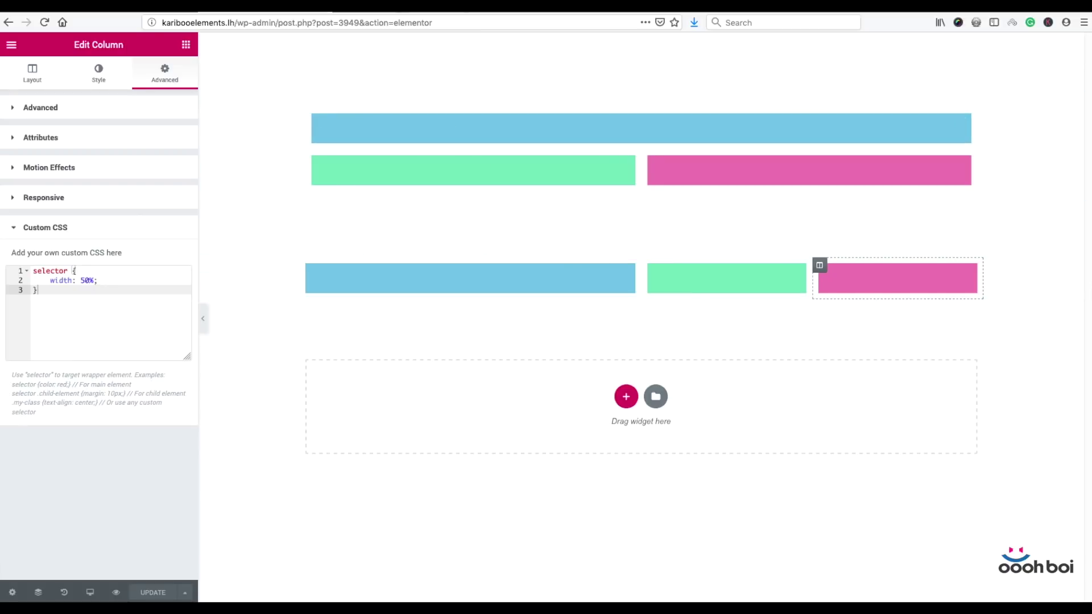
{"action": "key", "text": "ctrl+Tab"}
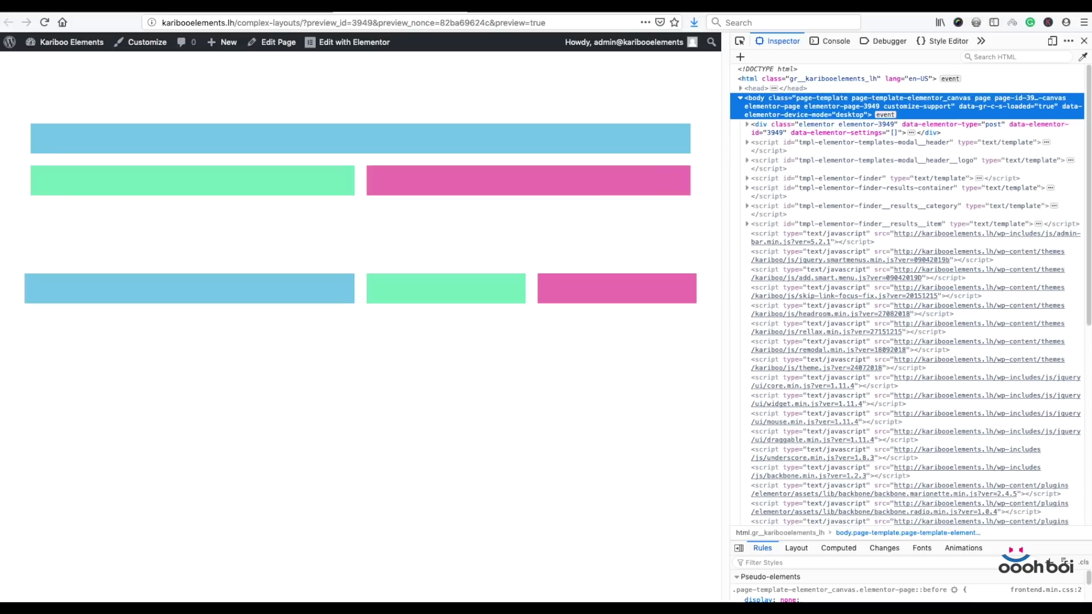
- Inspect the second section's blue column and locate its parent section element in the markup, collapsing the column's nested elements
{"action": "right_click", "coordinate": [329, 275]}
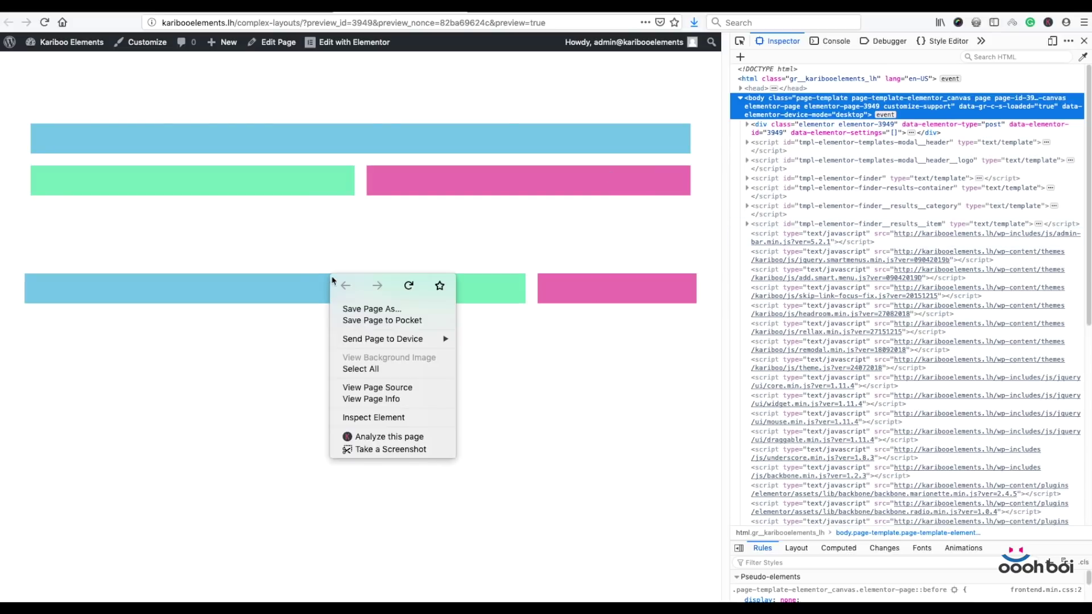
{"action": "left_click", "coordinate": [400, 419]}
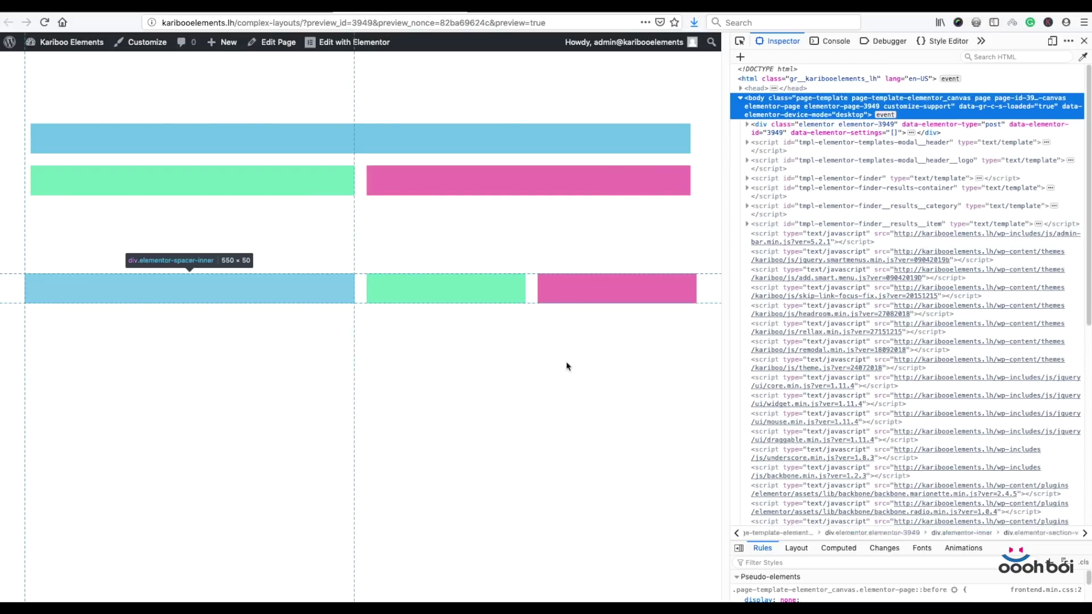
{"action": "left_click", "coordinate": [790, 191]}
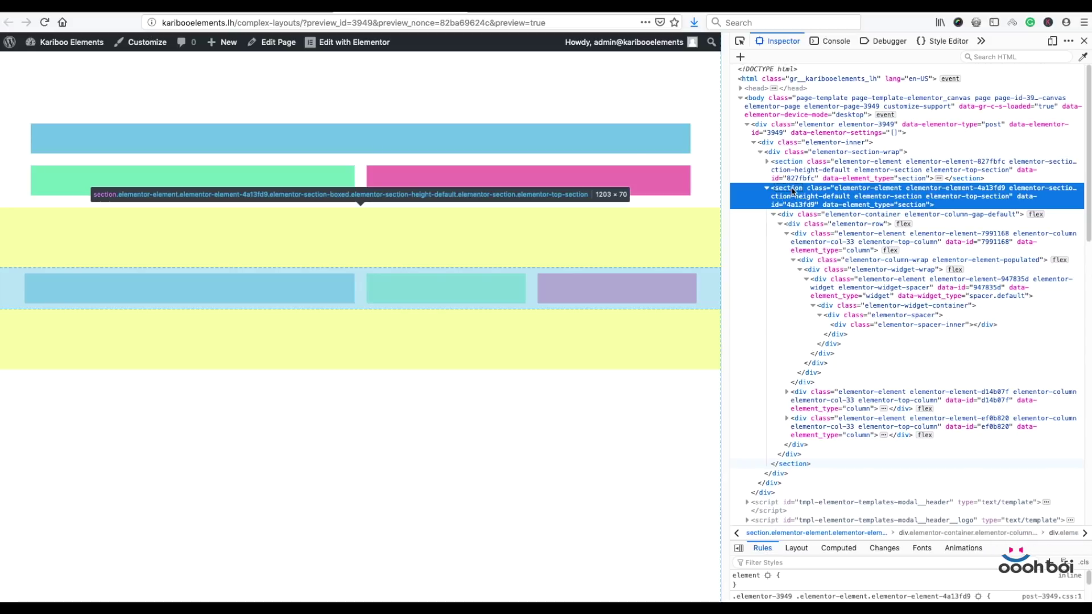
{"action": "key", "text": "Down"}
{"action": "key", "text": "Down"}
{"action": "key", "text": "Down"}
{"action": "key", "text": "Left"}
{"action": "left_click", "coordinate": [789, 195]}
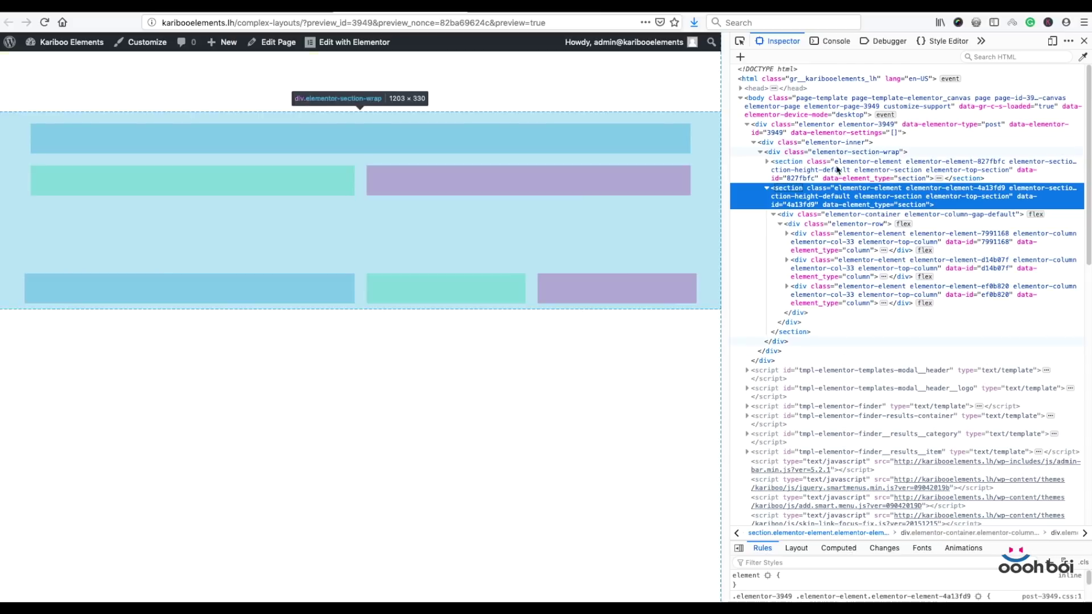
- Examine the section's nested elementor-container, elementor-row and three column elements in the markup
{"action": "left_click", "coordinate": [812, 216]}
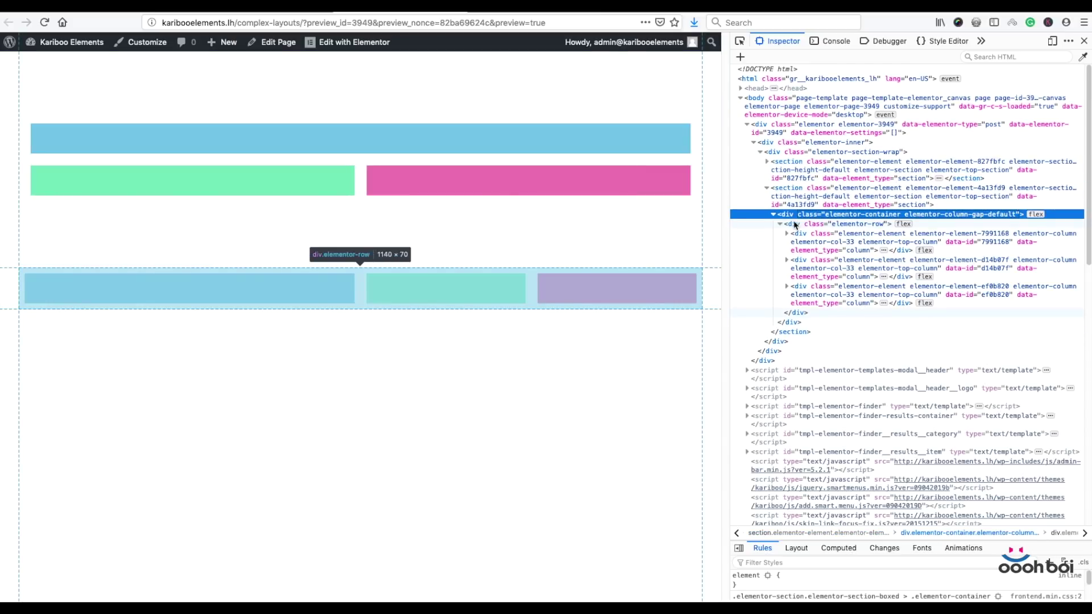
{"action": "left_click", "coordinate": [795, 224]}
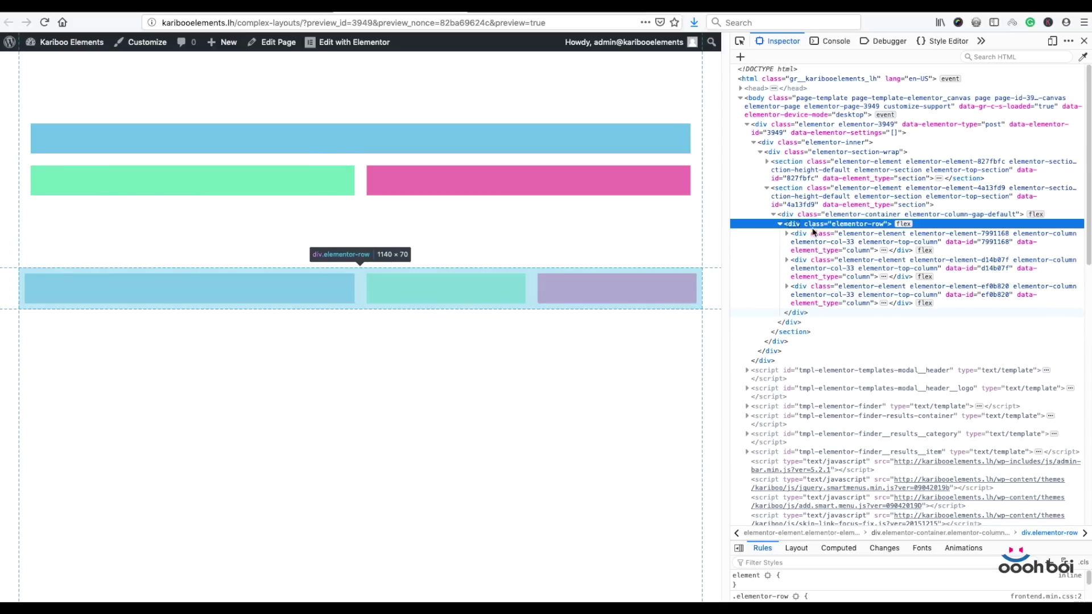
{"action": "left_click", "coordinate": [803, 237]}
{"action": "left_click", "coordinate": [804, 267]}
{"action": "left_click", "coordinate": [807, 288]}
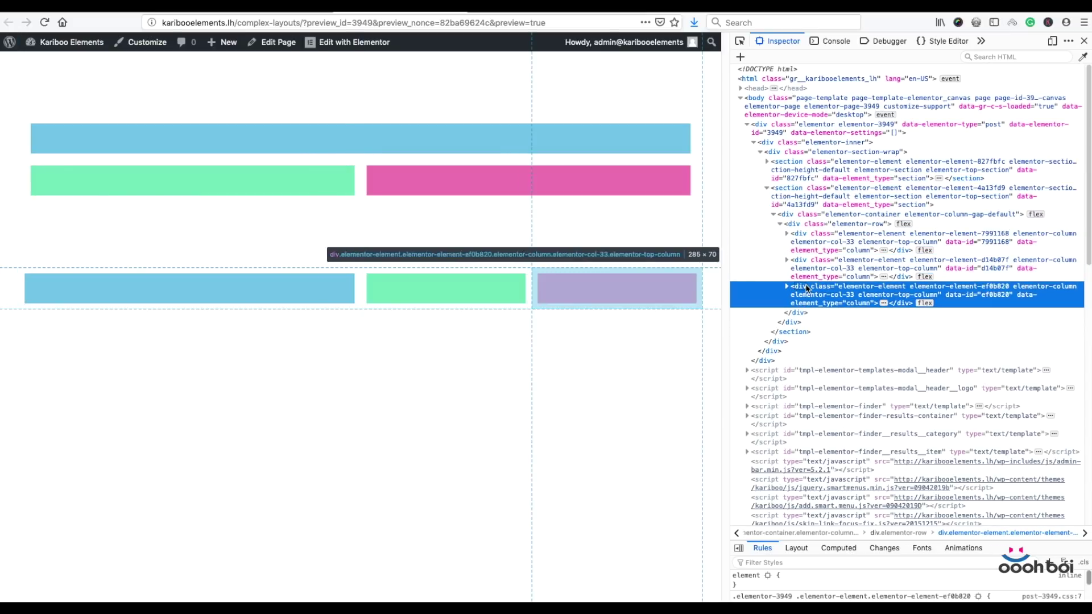
{"action": "left_click", "coordinate": [803, 227]}
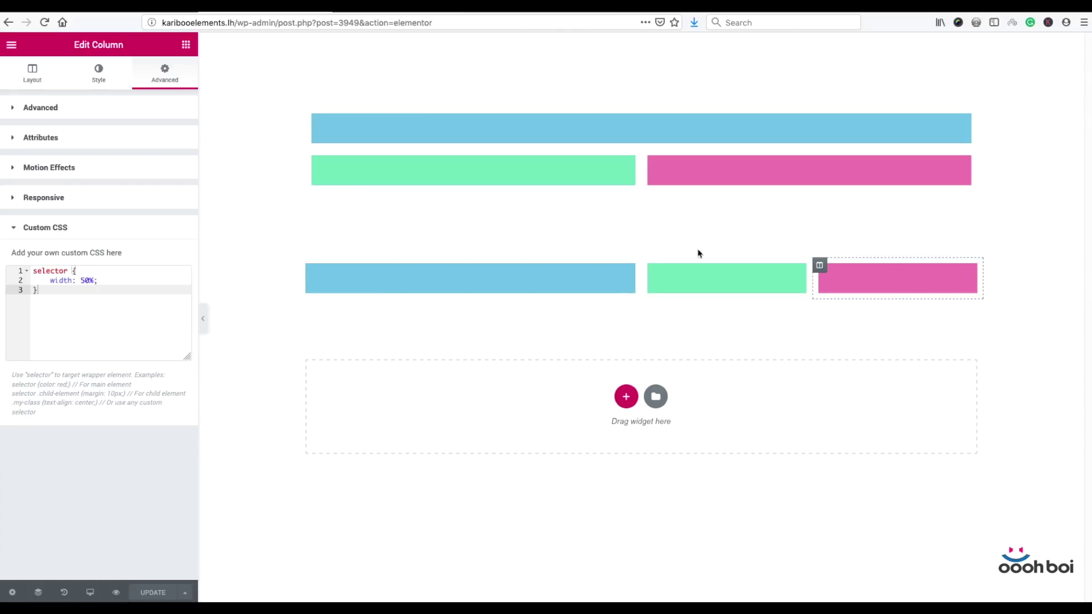
- Create a custom CSS rule on the three-column section targeting selector .elementor-container .elementor-row
{"action": "left_click", "coordinate": [645, 252]}
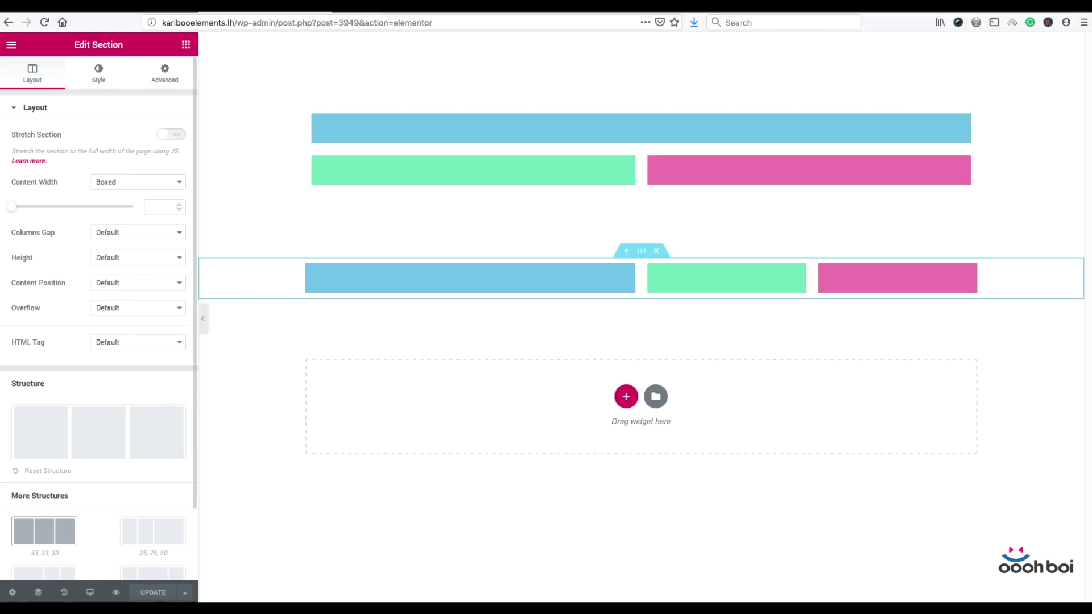
{"action": "left_click", "coordinate": [170, 80]}
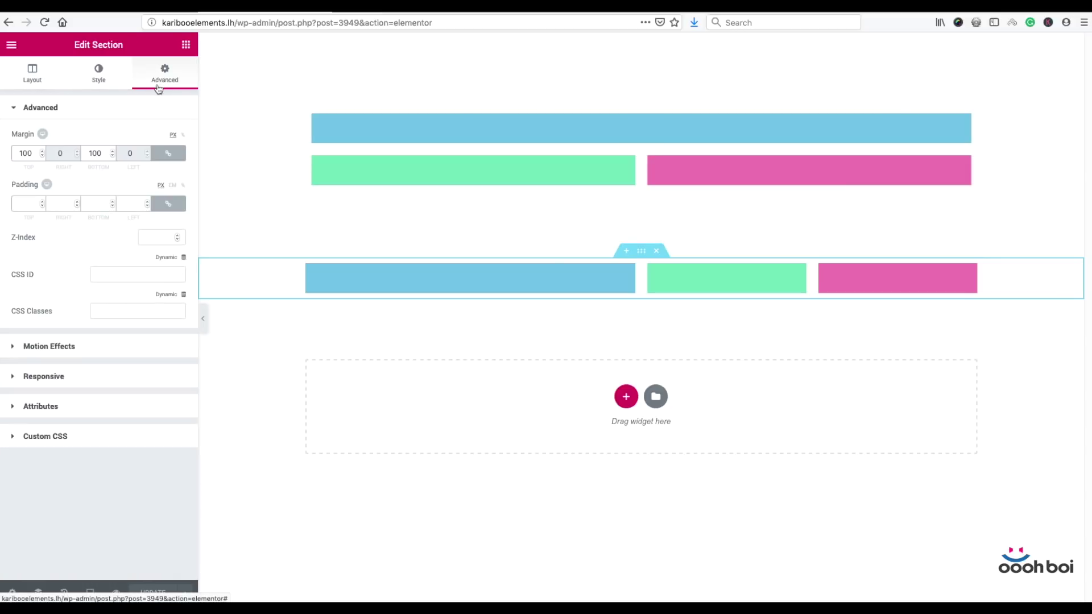
{"action": "left_click", "coordinate": [105, 439]}
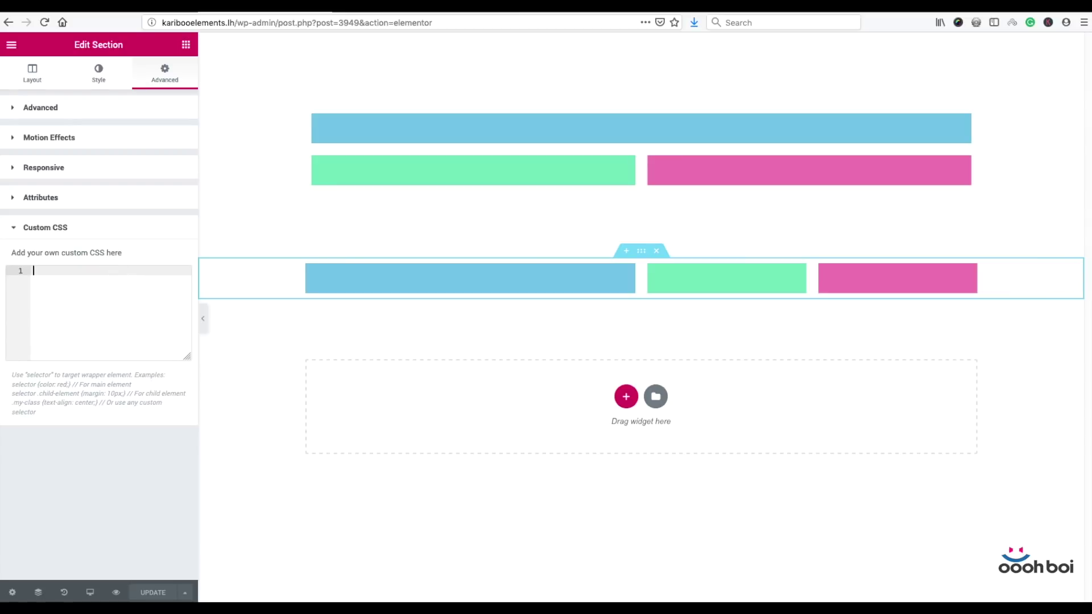
{"action": "type", "text": "se"}
{"action": "key", "text": "Return"}
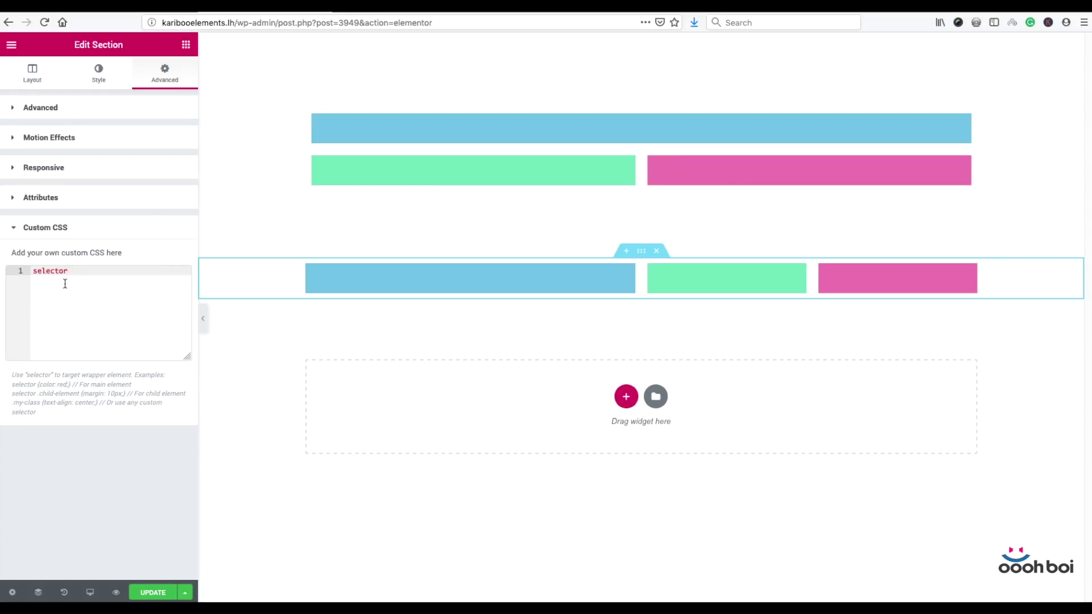
{"action": "type", "text": ".elementor-container .elementor"}
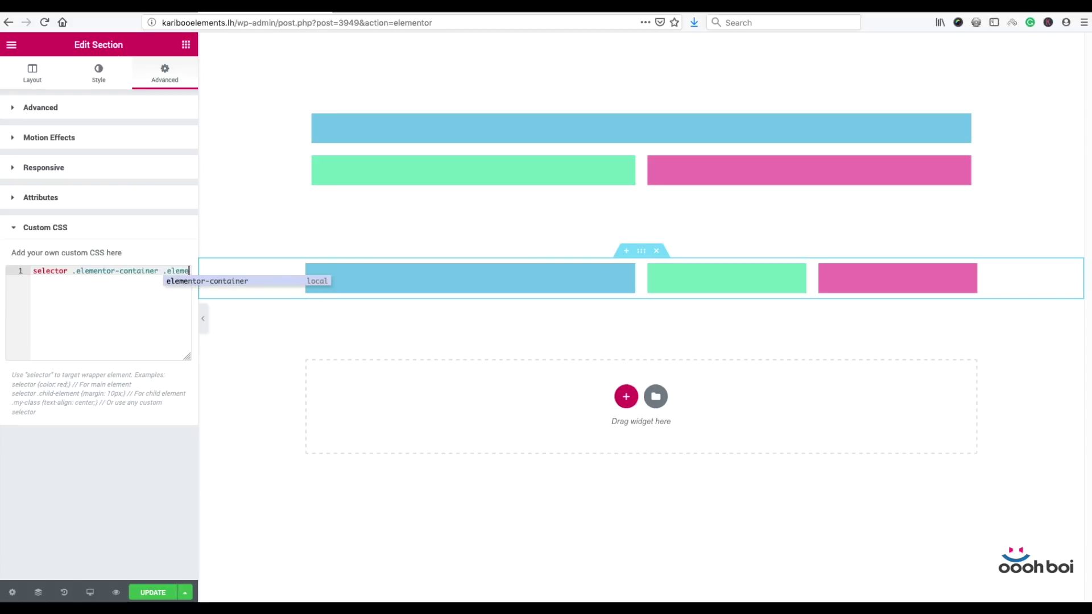
{"action": "type", "text": "-row"}
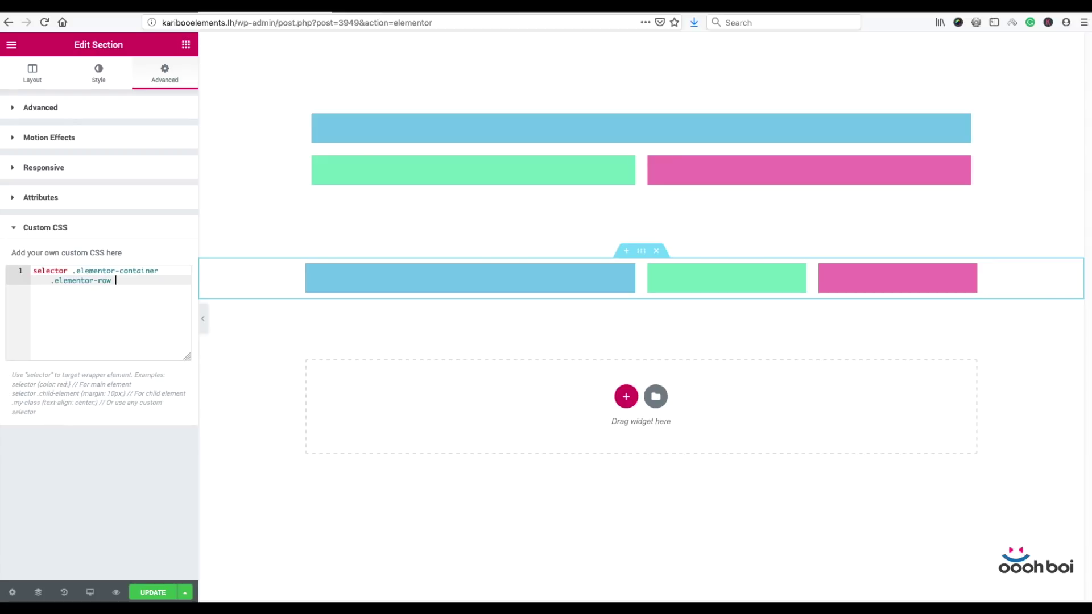
{"action": "type", "text": " {"}
{"action": "key", "text": "Return"}
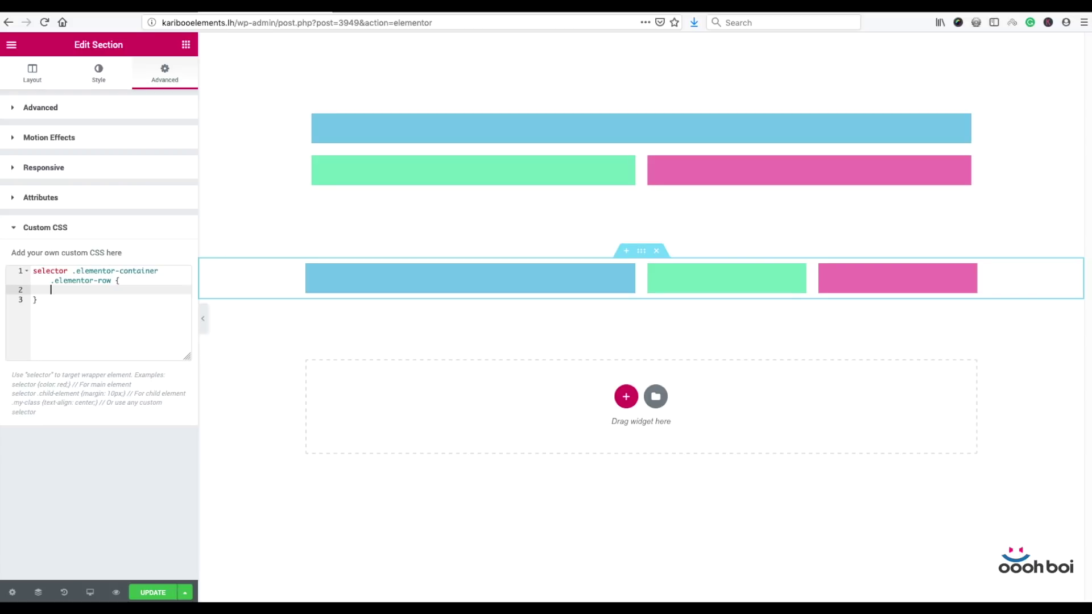
- Add the declaration flex-wrap: wrap; to the section's elementor-row rule
{"action": "type", "text": "flex-wr"}
{"action": "key", "text": "Return"}
{"action": "type", "text": "wrap"}
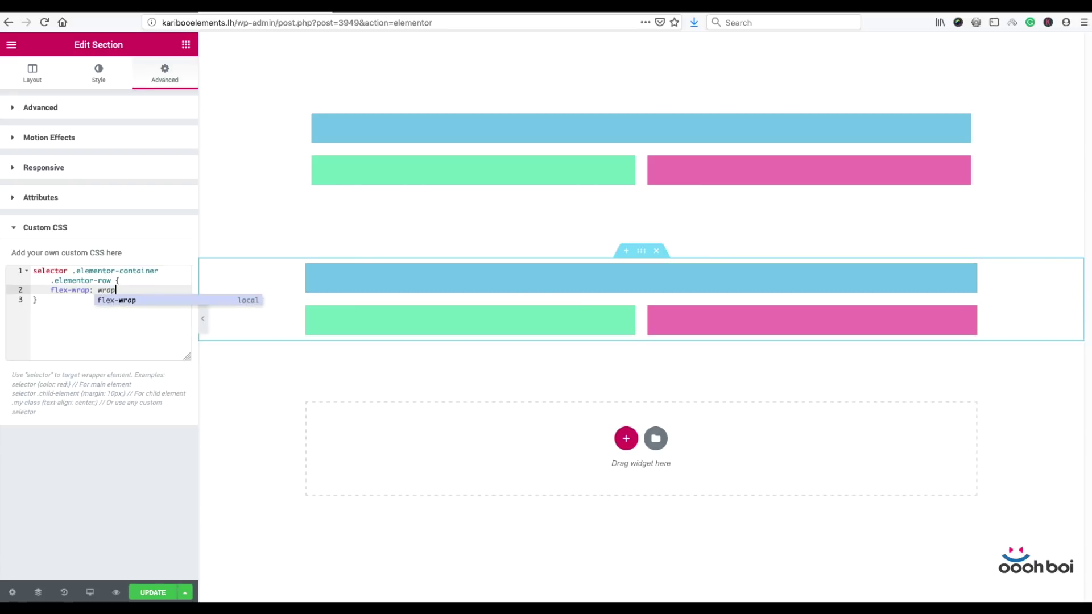
{"action": "type", "text": ";"}
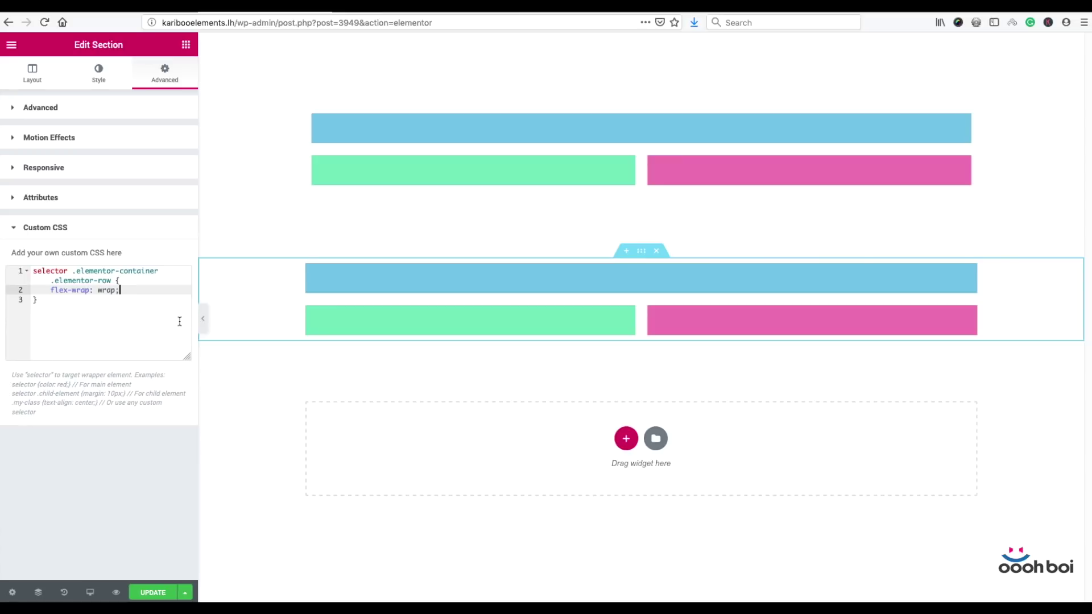
{"action": "left_click", "coordinate": [132, 291]}
{"action": "left_click_drag", "start_coordinate": [132, 291], "coordinate": [50, 290]}
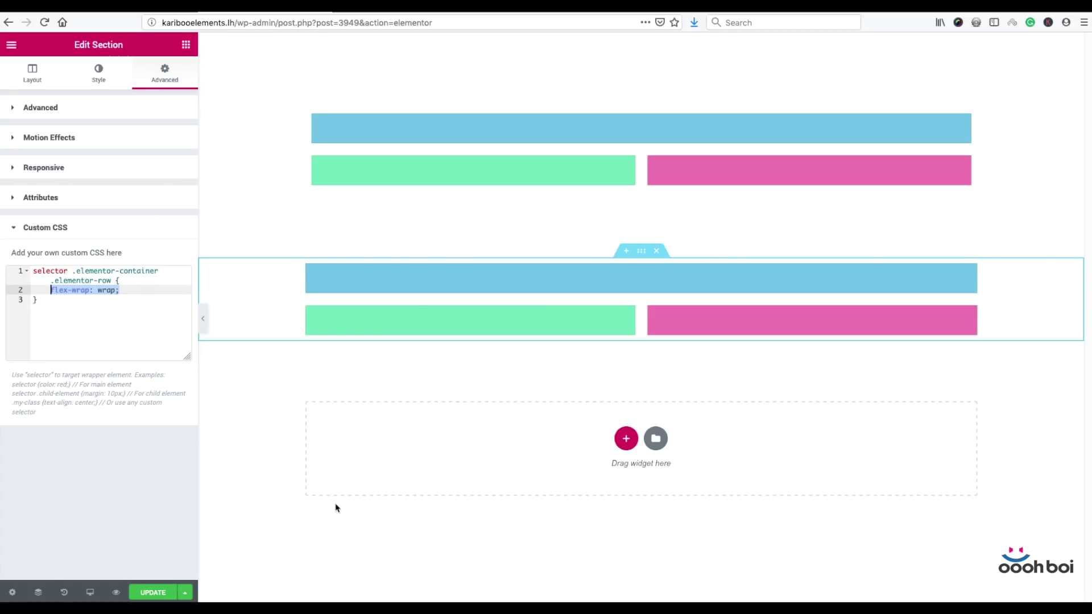
- Preview the layout in tablet and mobile sizes, checking the lower section's columns, and return to the desktop view
{"action": "left_click", "coordinate": [89, 594]}
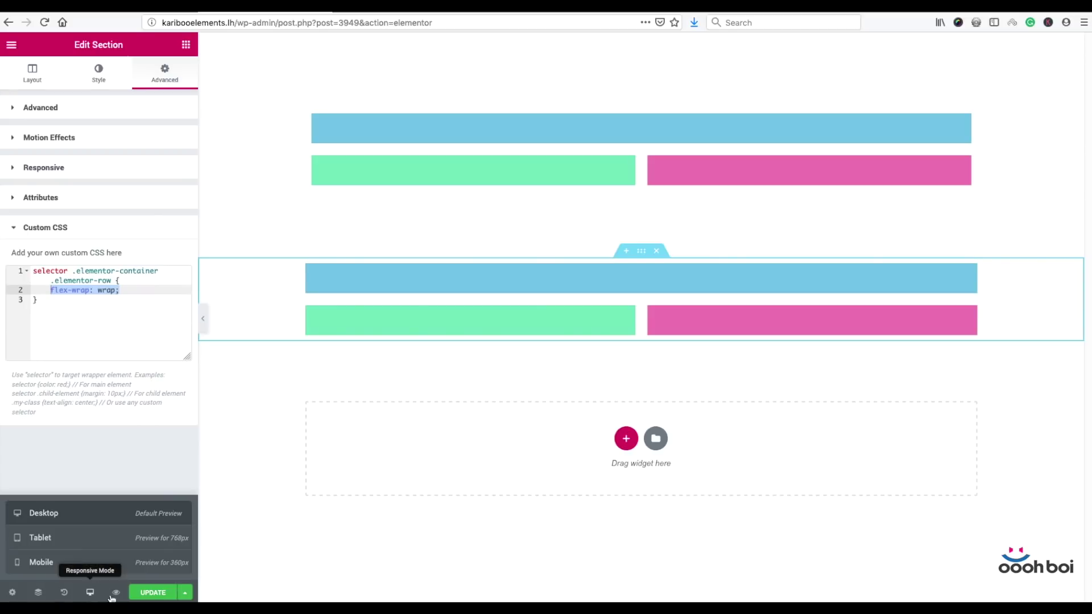
{"action": "left_click", "coordinate": [65, 545]}
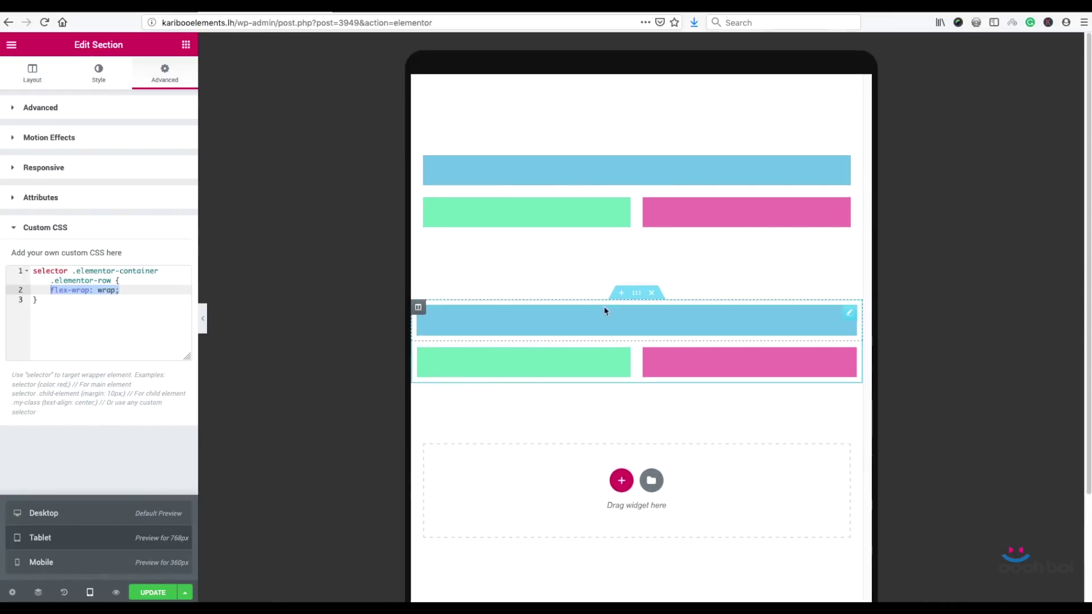
{"action": "left_click", "coordinate": [96, 568]}
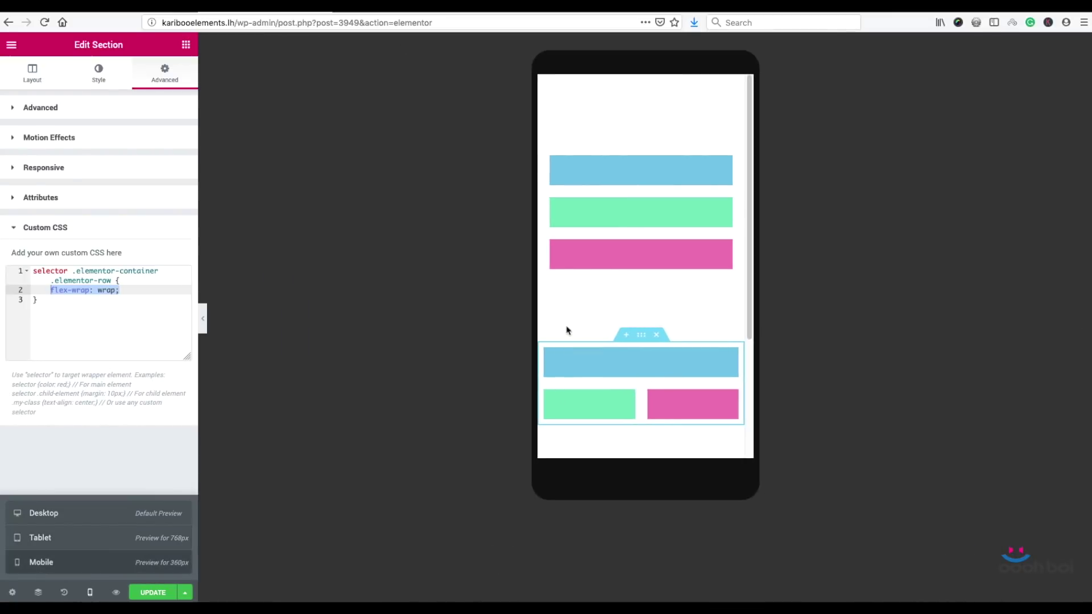
{"action": "scroll", "coordinate": [683, 215], "scroll_direction": "down", "scroll_amount": 3}
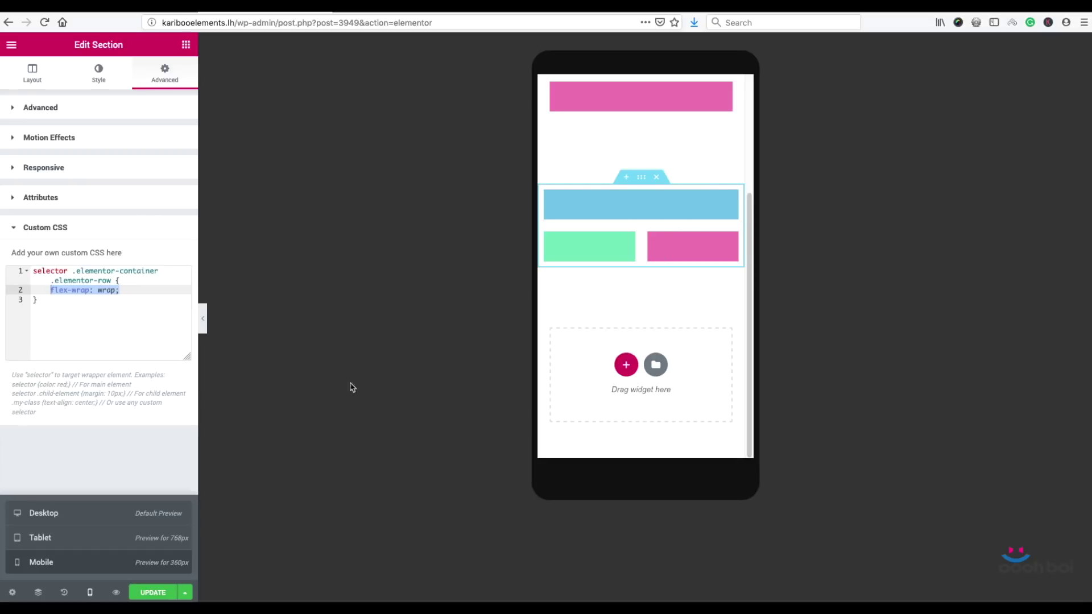
{"action": "left_click", "coordinate": [129, 510]}
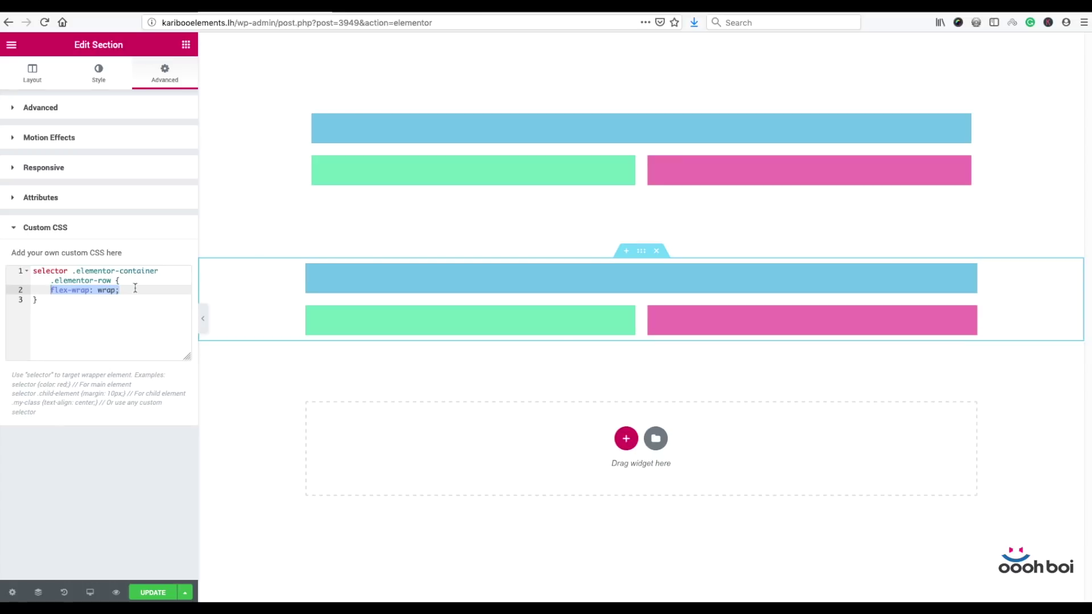
{"action": "left_click", "coordinate": [51, 300]}
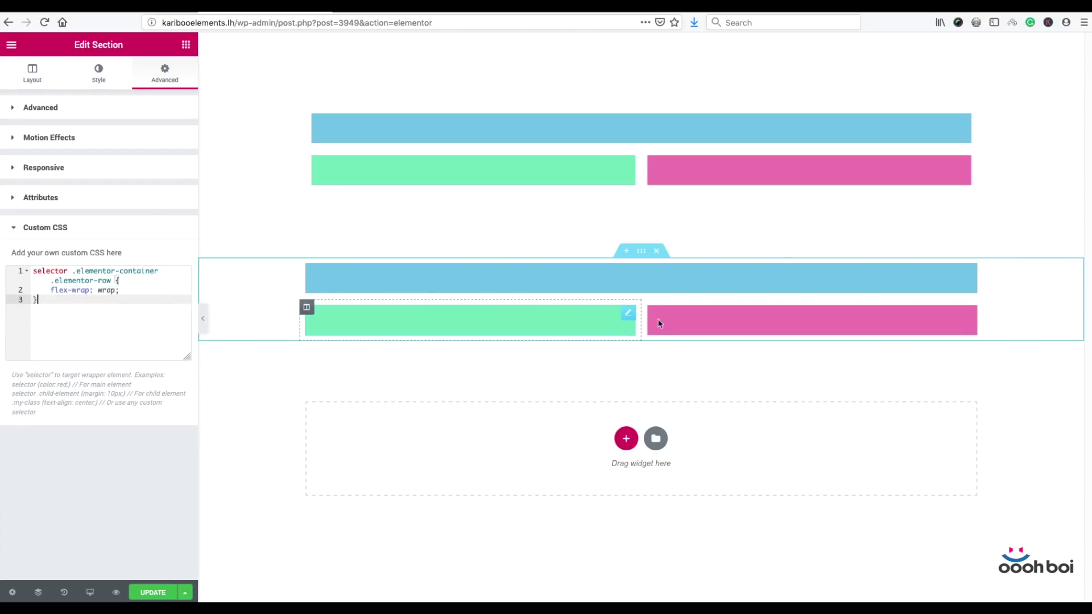
{"action": "left_click", "coordinate": [307, 308]}
{"action": "type", "text": "}"}
{"action": "key", "text": "Return"}
{"action": "type", "text": "@me"}
{"action": "type", "text": "dia"}
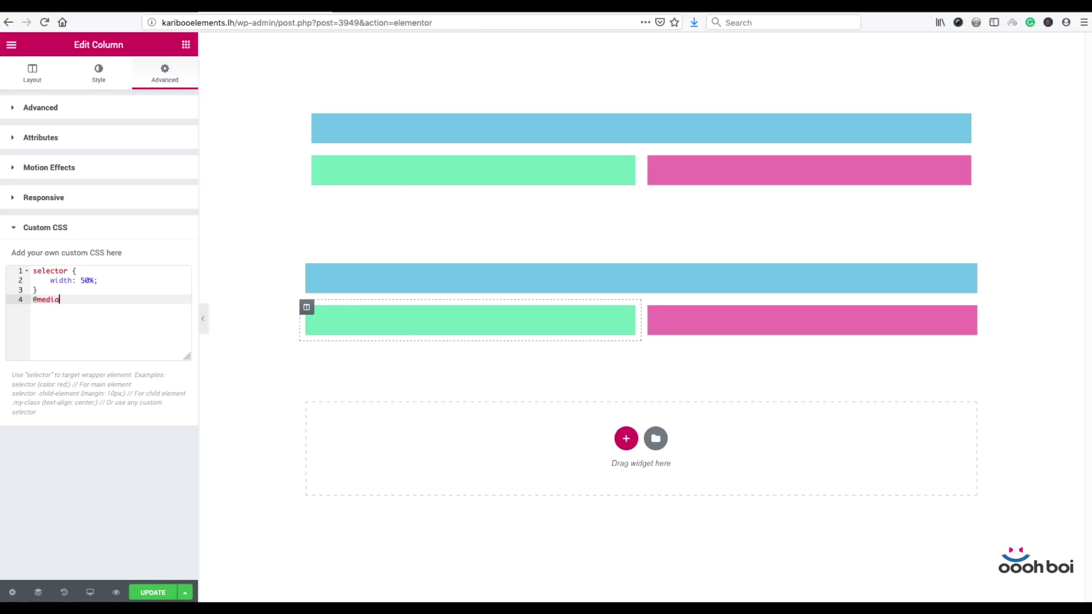
{"action": "type", "text": " () {"}
{"action": "key", "text": "Return"}
{"action": "left_click", "coordinate": [68, 300]}
{"action": "type", "text": "max-width: 767px"}
- Copy the green column's selector width rule into the media query block and indent it
{"action": "left_click", "coordinate": [35, 290]}
{"action": "left_click_drag", "start_coordinate": [35, 290], "coordinate": [26, 269]}
{"action": "key", "text": "ctrl+c"}
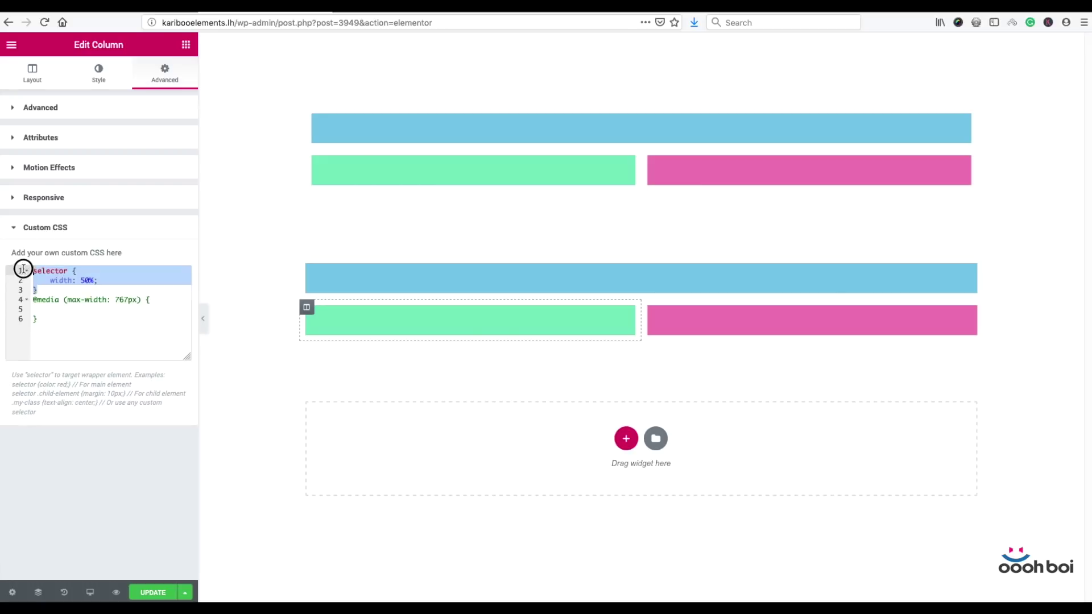
{"action": "left_click", "coordinate": [32, 309]}
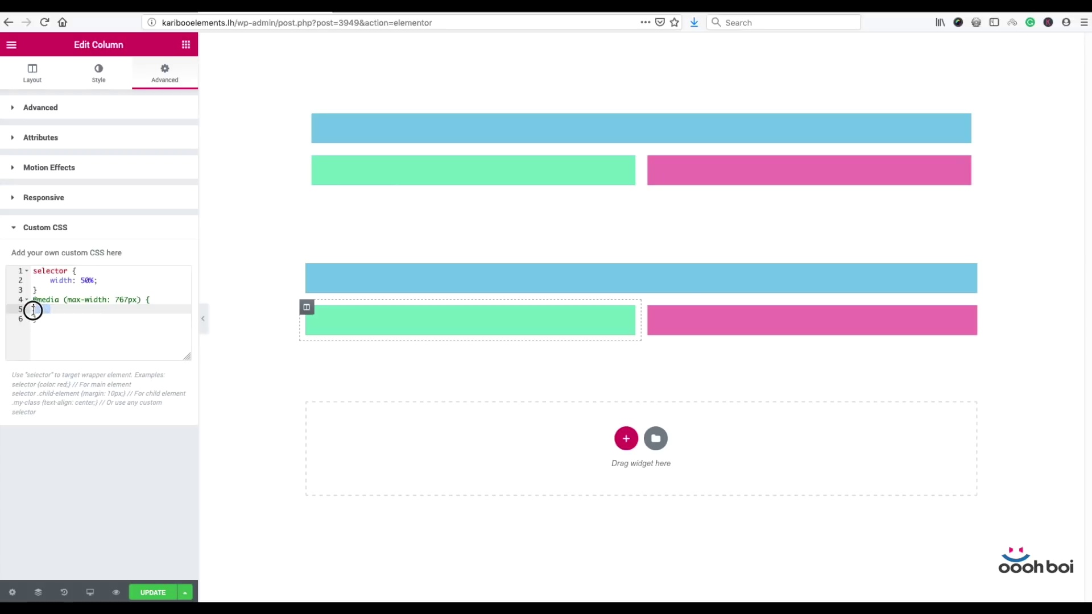
{"action": "key", "text": "ctrl+v"}
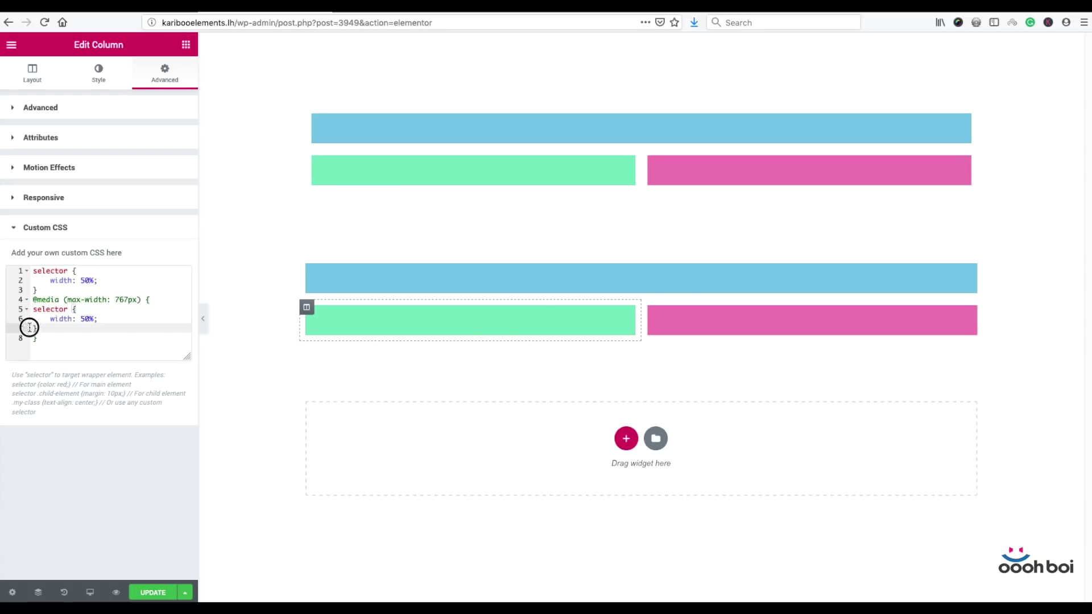
{"action": "left_click_drag", "start_coordinate": [30, 329], "coordinate": [25, 307]}
{"action": "key", "text": "Tab"}
- Set the width inside the green column's media query to 100% !important
{"action": "left_click", "coordinate": [92, 320]}
{"action": "left_click", "coordinate": [101, 319]}
{"action": "type", "text": "100% "}
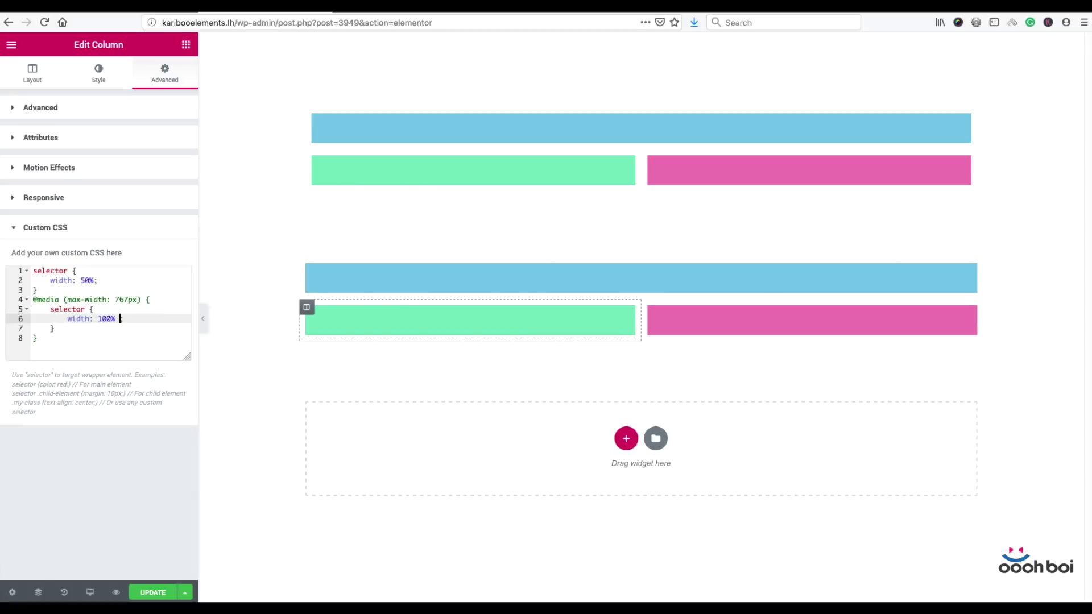
{"action": "type", "text": "!important"}
{"action": "left_click_drag", "start_coordinate": [108, 285], "coordinate": [76, 281]}
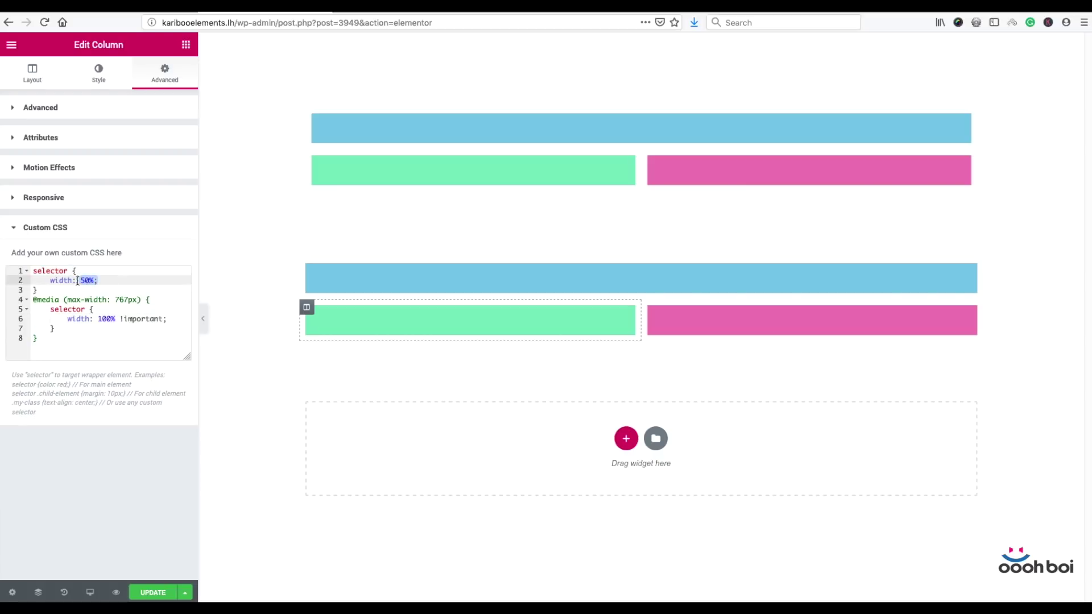
{"action": "left_click", "coordinate": [81, 284]}
{"action": "left_click", "coordinate": [151, 318]}
{"action": "double_click", "coordinate": [152, 319]}
{"action": "left_click", "coordinate": [120, 318]}
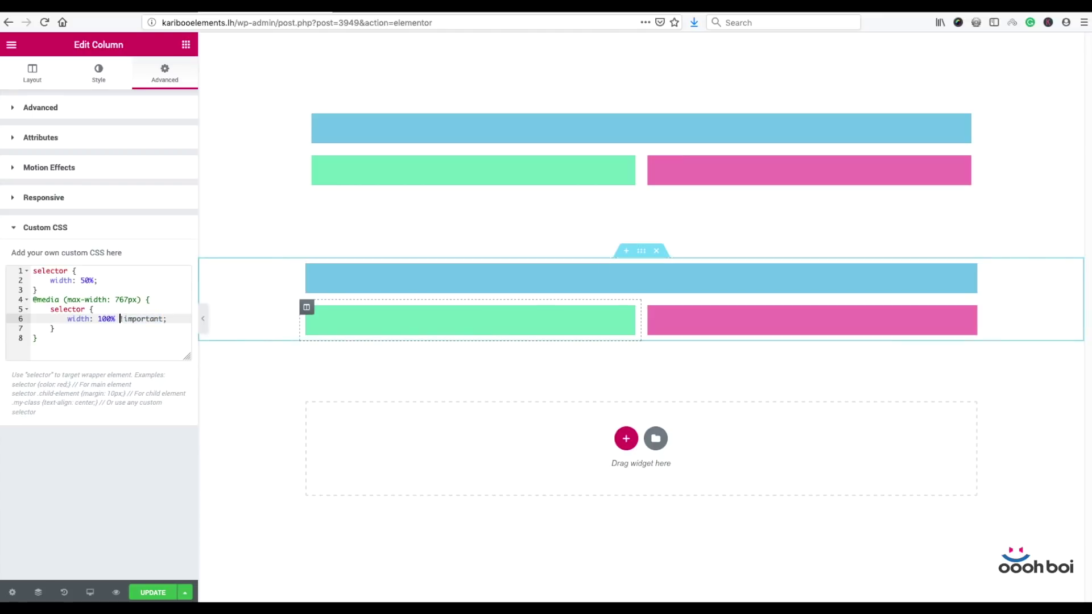
- Copy the green column's max-width: 767px media query below the width rule in the lower pink column's custom CSS
{"action": "left_click_drag", "start_coordinate": [21, 328], "coordinate": [21, 302]}
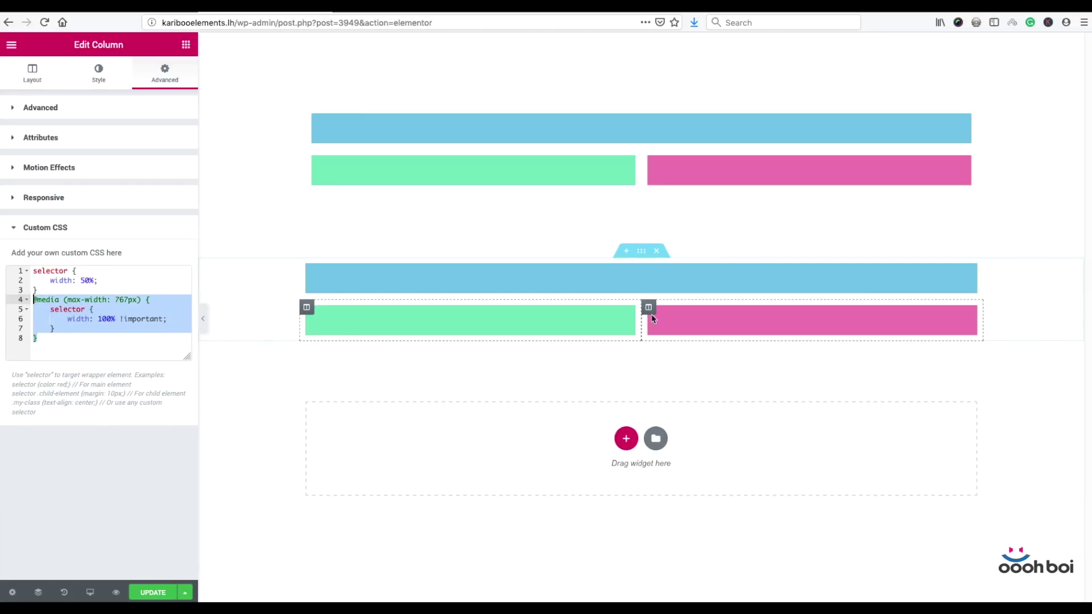
{"action": "left_click", "coordinate": [651, 310]}
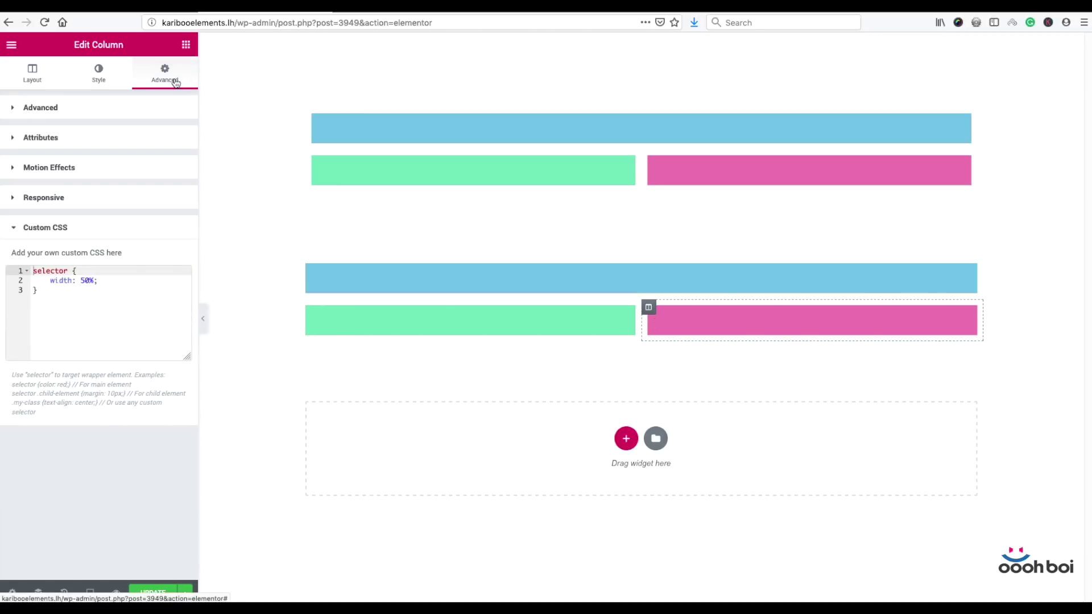
{"action": "left_click", "coordinate": [43, 292]}
{"action": "key", "text": "Return"}
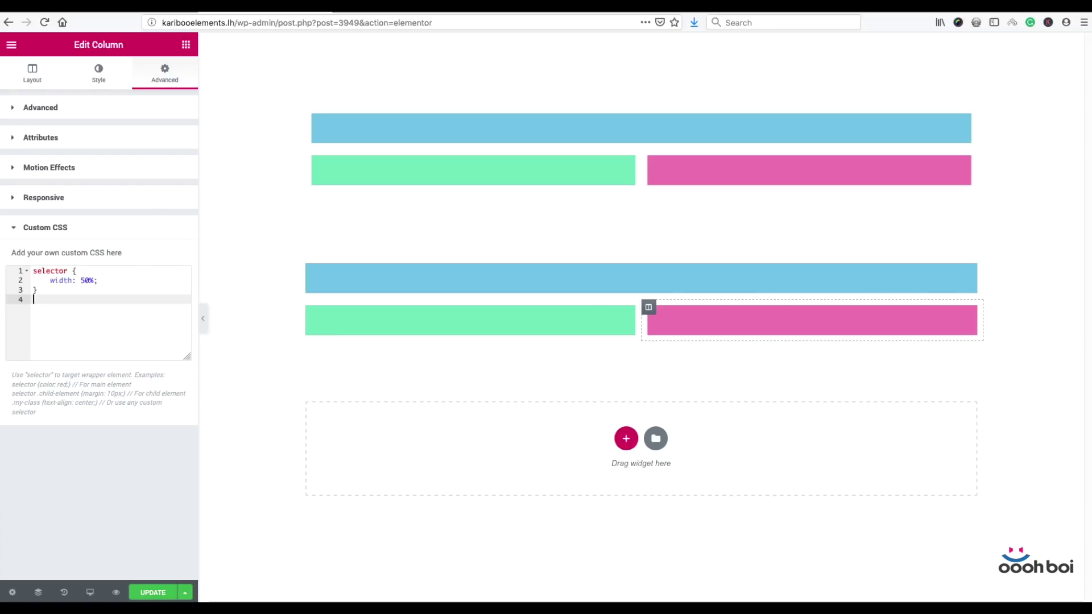
{"action": "type", "text": "@media (max-width: 767px) {     selector {         width: 100% !important;     } }"}
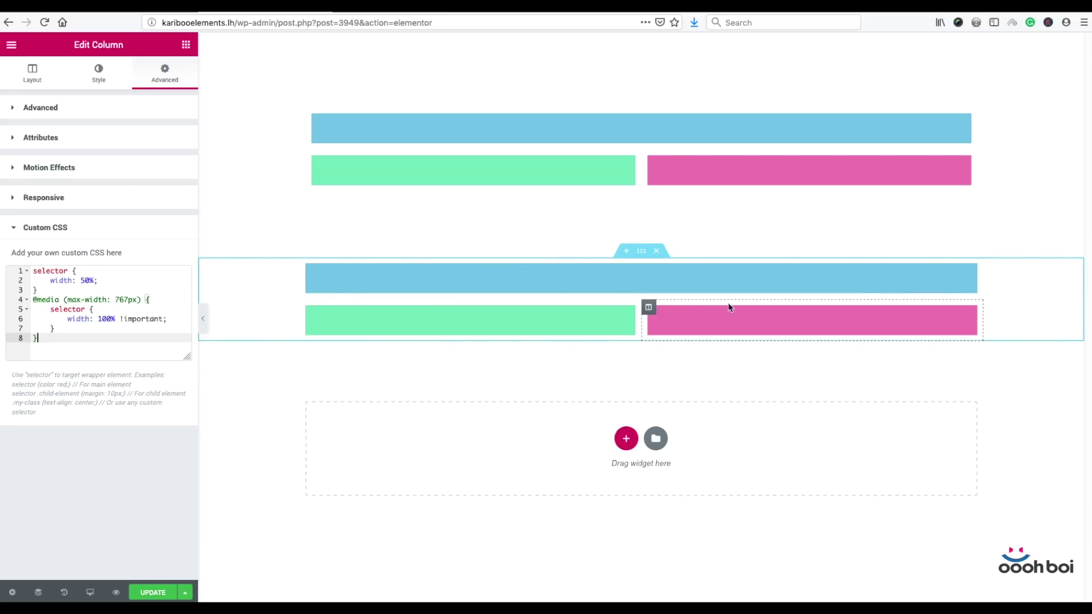
- Try adding two empty columns after the pink column in the lower section
{"action": "right_click", "coordinate": [657, 308]}
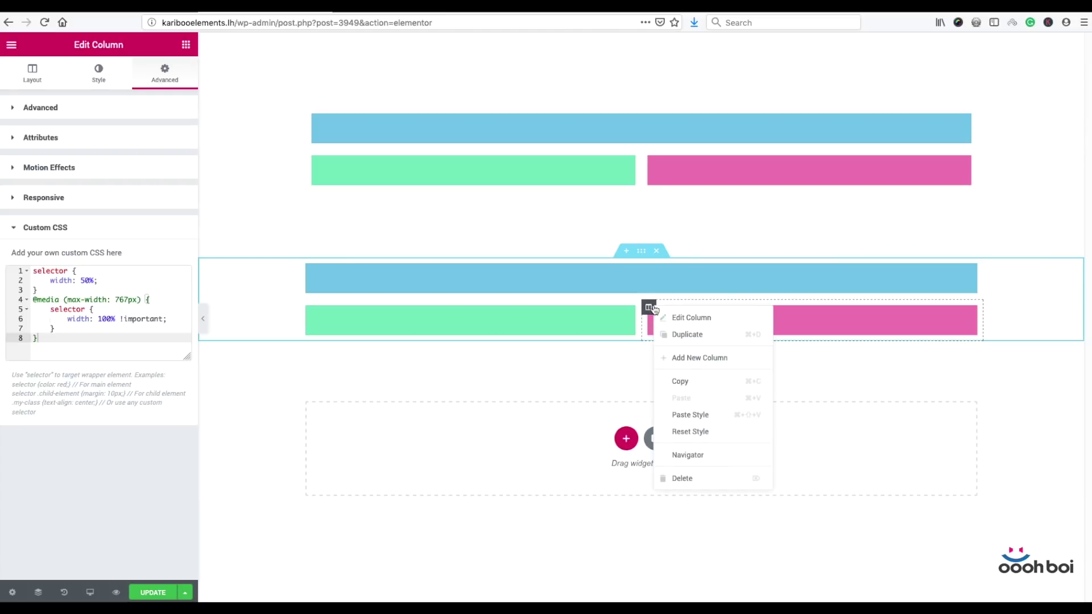
{"action": "left_click", "coordinate": [705, 358]}
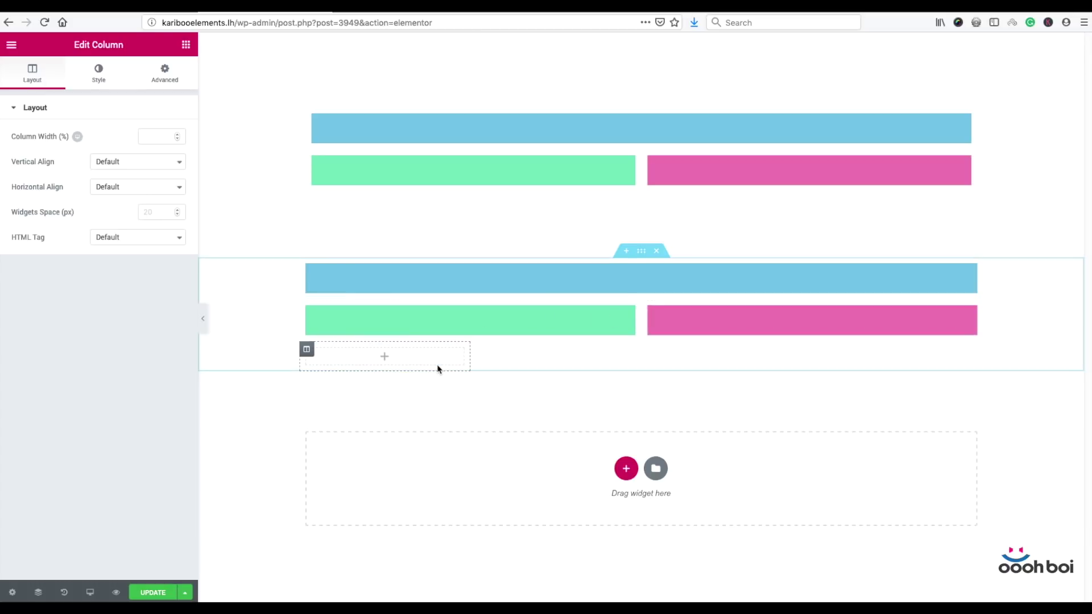
{"action": "right_click", "coordinate": [308, 350]}
{"action": "left_click", "coordinate": [356, 403]}
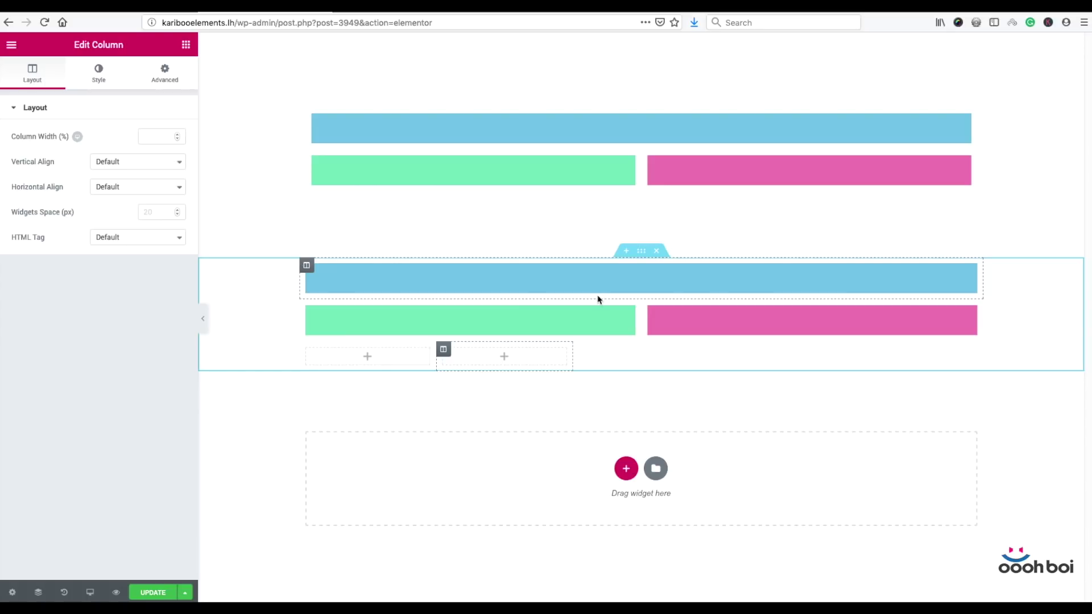
- Delete the two empty columns from the lower section
{"action": "right_click", "coordinate": [443, 349]}
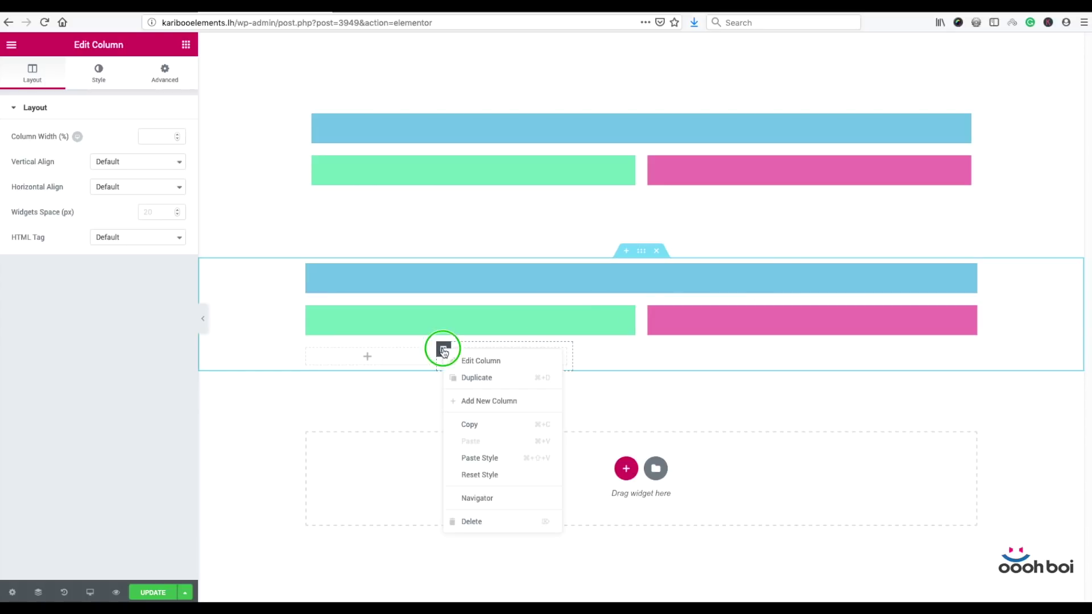
{"action": "left_click", "coordinate": [492, 521]}
{"action": "right_click", "coordinate": [307, 350]}
{"action": "left_click", "coordinate": [356, 522]}
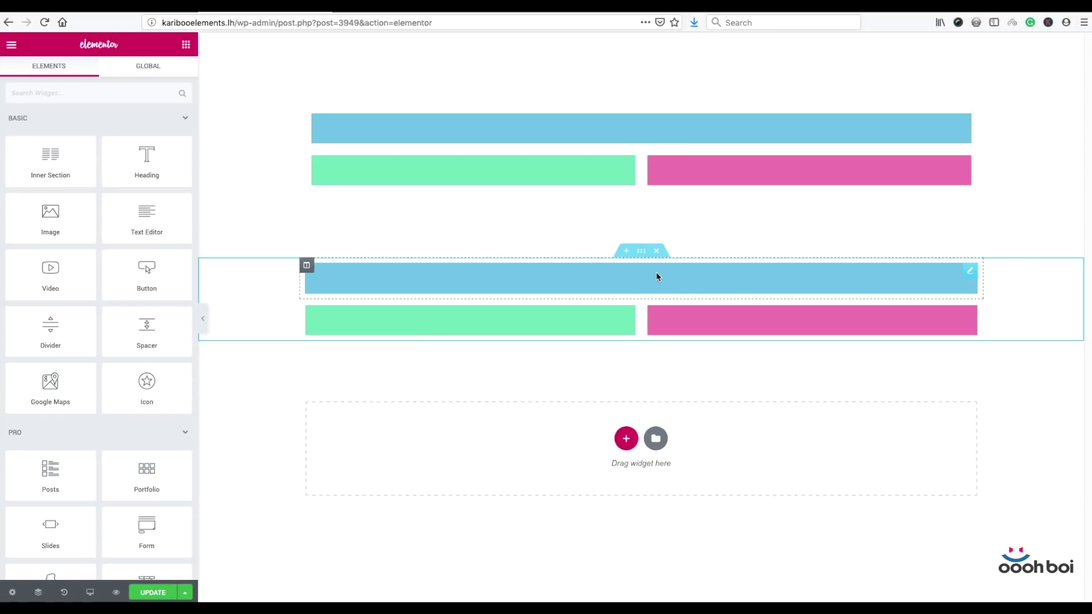
- Update the page and inspect the lower section's container and row elements in the page preview
{"action": "left_click", "coordinate": [169, 593]}
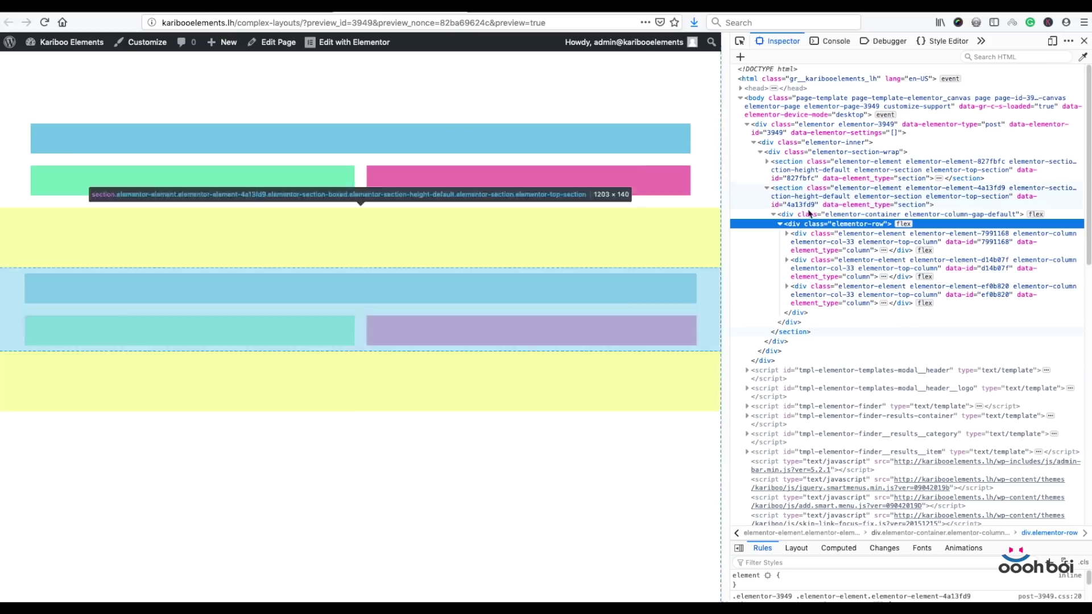
{"action": "left_click", "coordinate": [787, 192]}
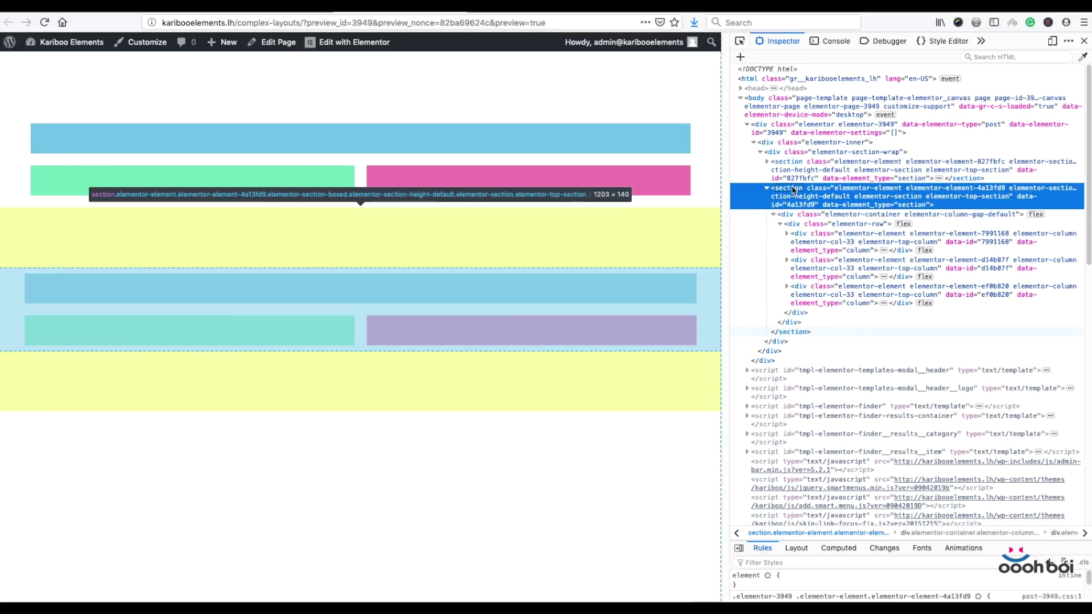
{"action": "left_click", "coordinate": [783, 165]}
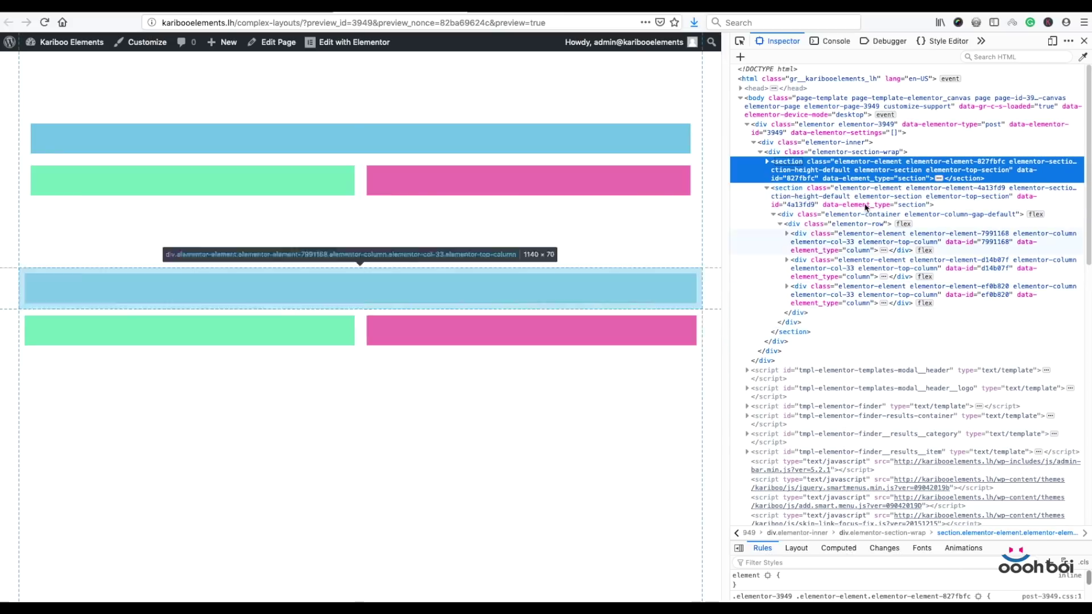
{"action": "left_click", "coordinate": [791, 192]}
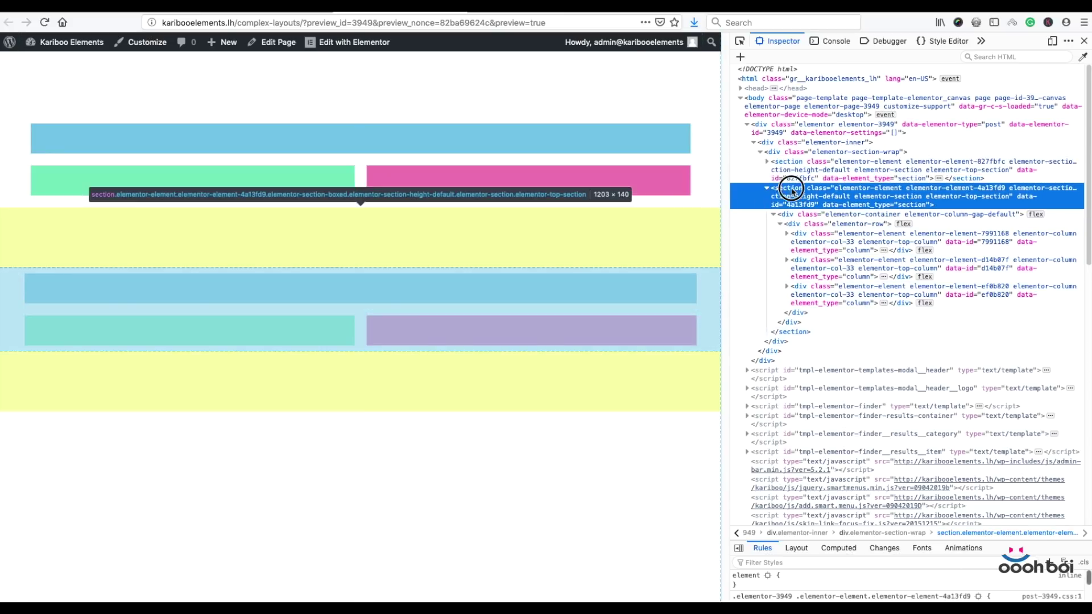
{"action": "left_click", "coordinate": [815, 214]}
{"action": "left_click", "coordinate": [826, 224]}
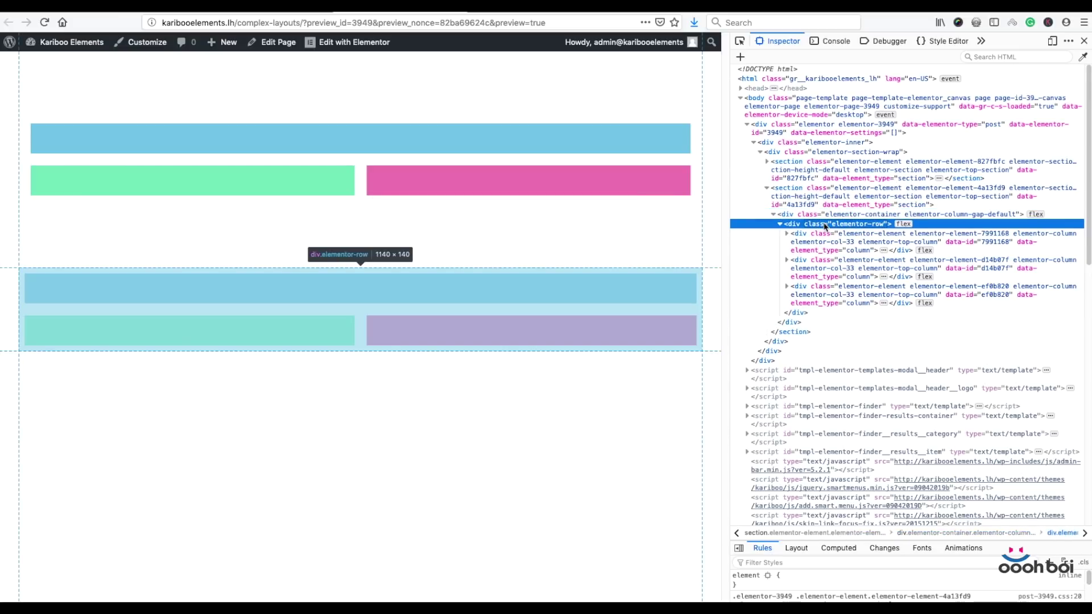
- Expand the upper section's markup down to its inner column element and compare its nesting with the lower section's
{"action": "left_click", "coordinate": [768, 163]}
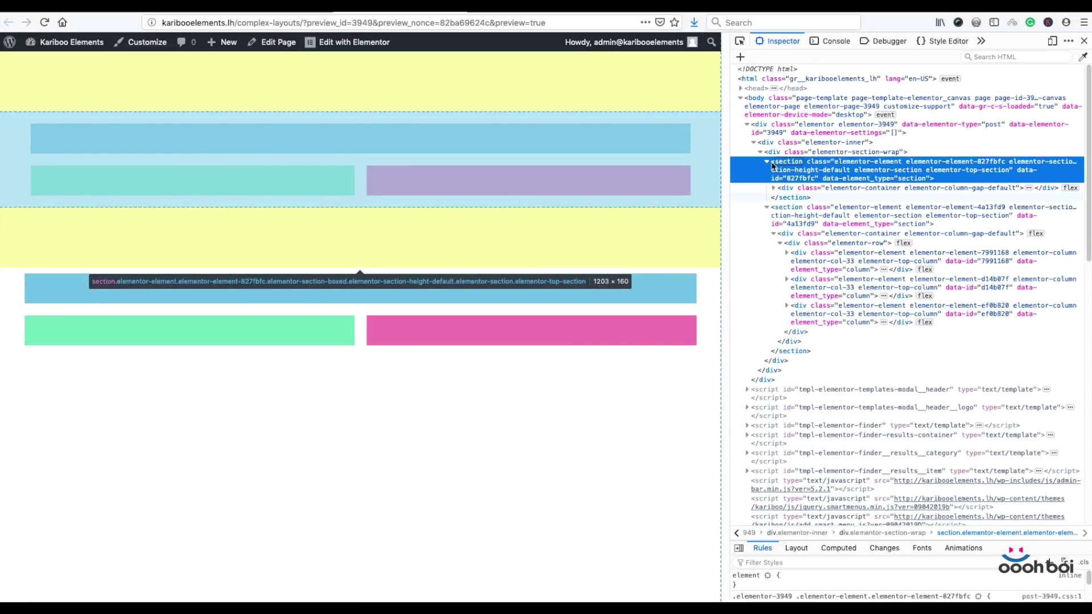
{"action": "left_click", "coordinate": [774, 188]}
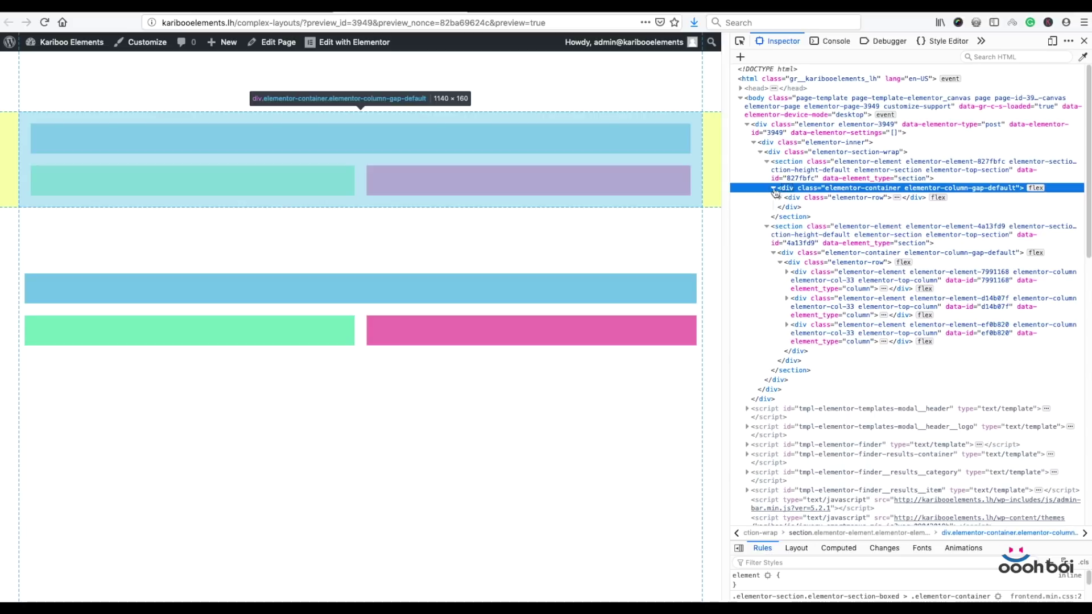
{"action": "left_click", "coordinate": [783, 198]}
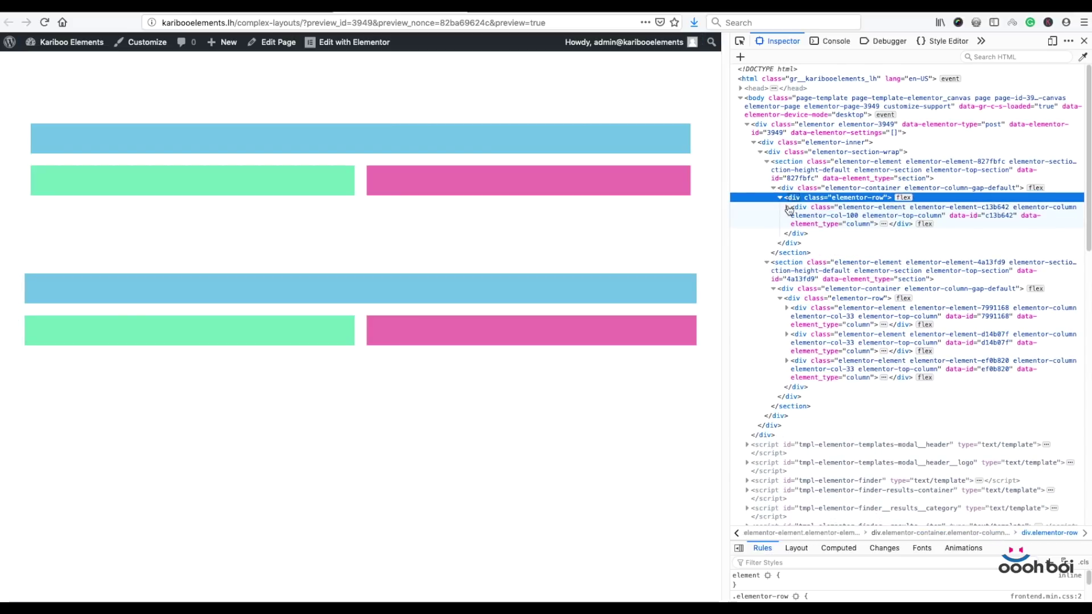
{"action": "left_click", "coordinate": [787, 207]}
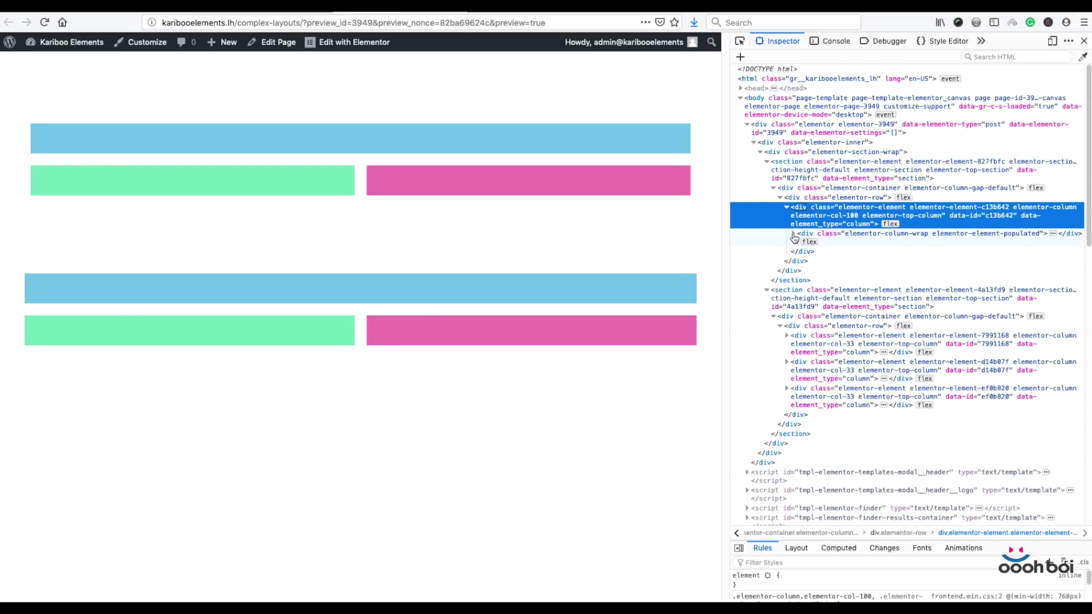
{"action": "left_click", "coordinate": [794, 233]}
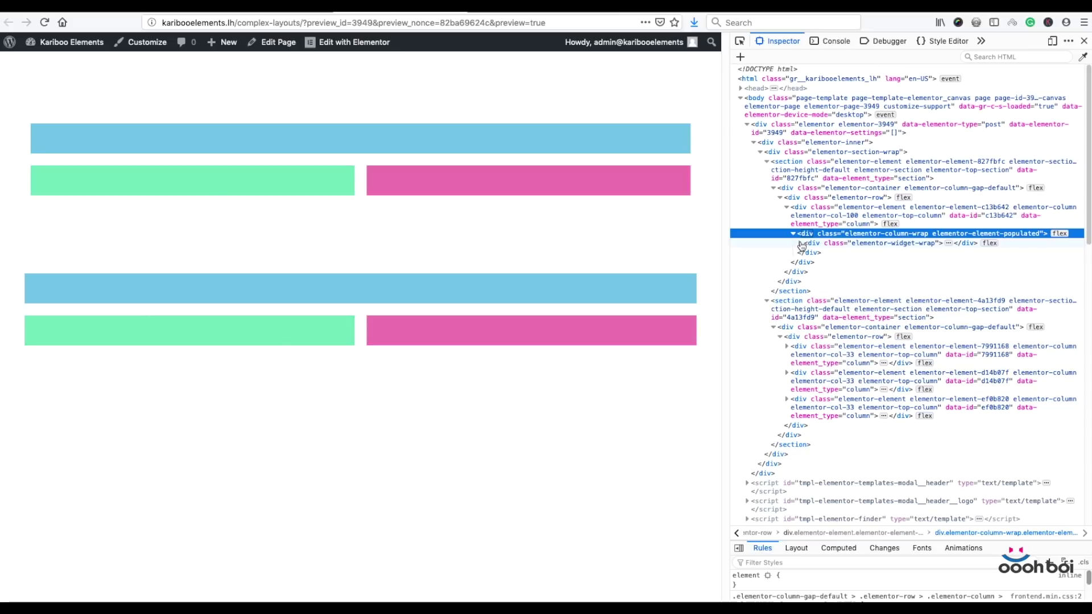
{"action": "left_click", "coordinate": [801, 243]}
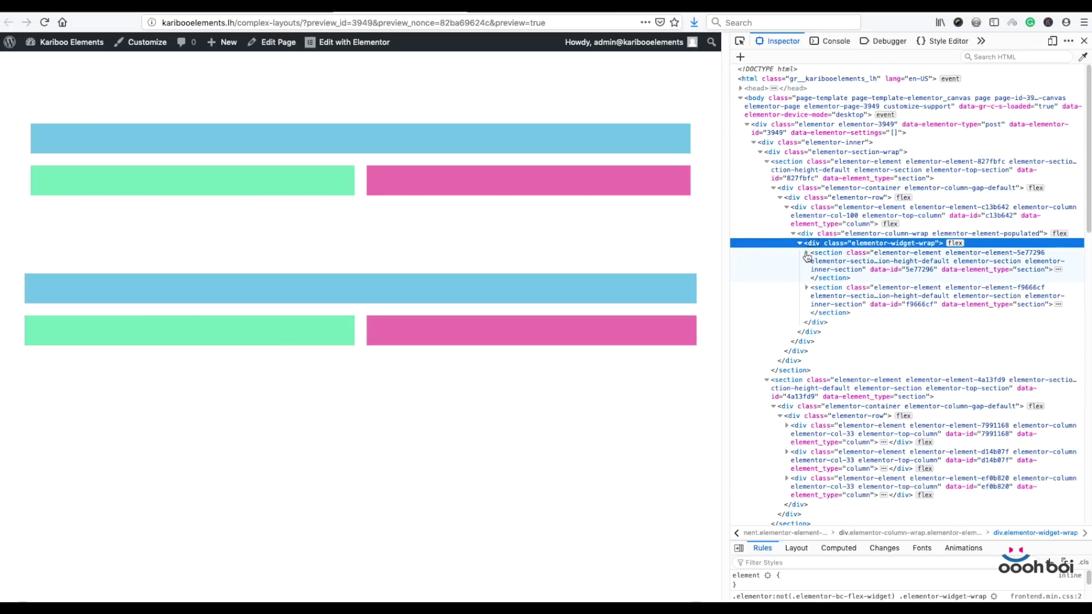
{"action": "left_click", "coordinate": [807, 258]}
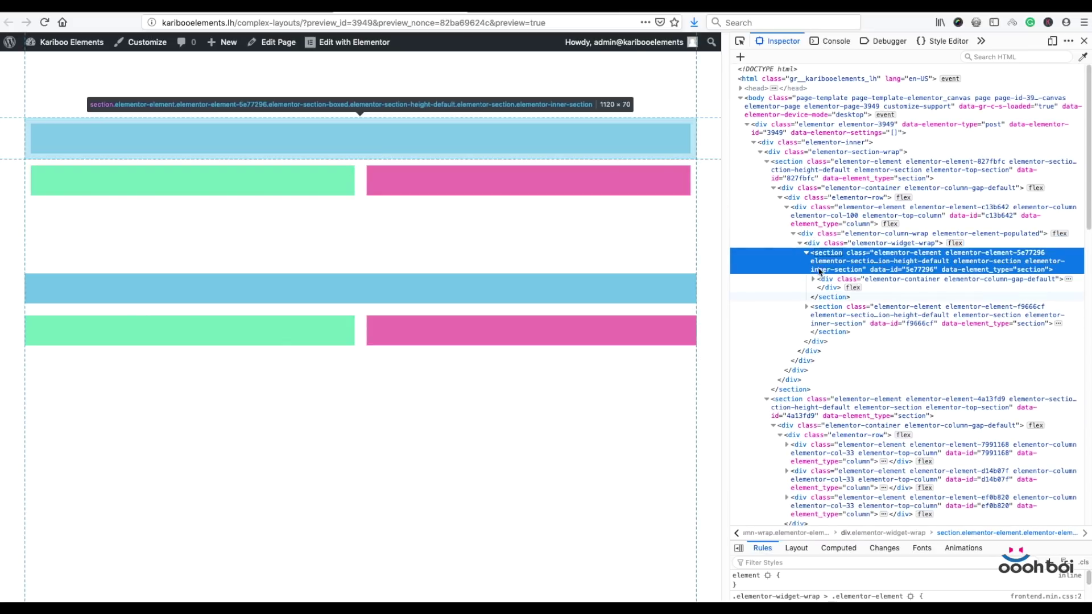
{"action": "left_click", "coordinate": [815, 282]}
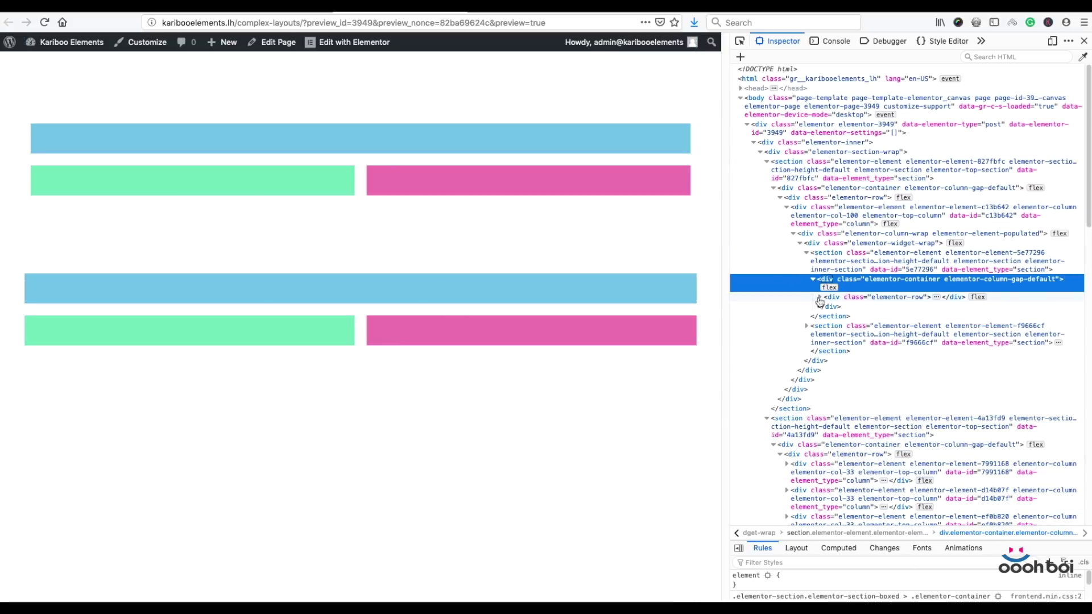
{"action": "left_click", "coordinate": [819, 296]}
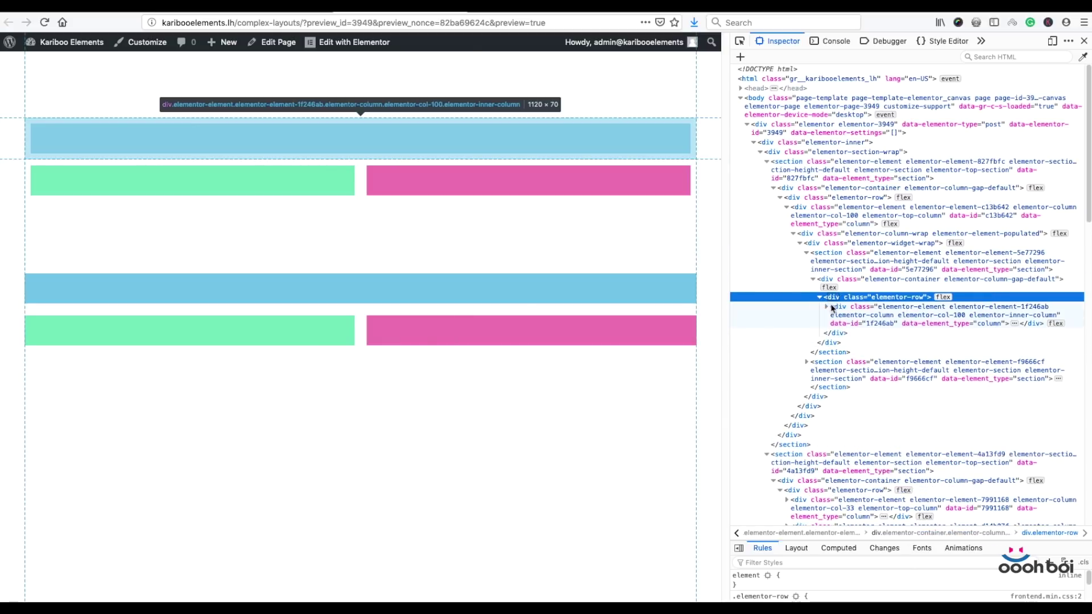
{"action": "left_click", "coordinate": [835, 309]}
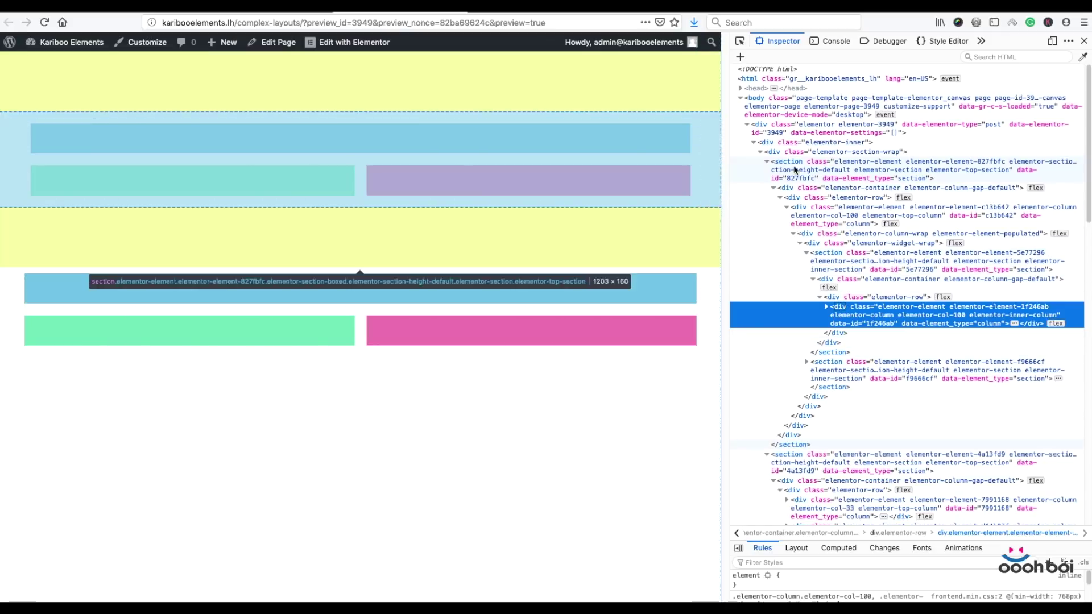
{"action": "scroll", "coordinate": [924, 330], "scroll_direction": "down", "scroll_amount": 2}
{"action": "scroll", "coordinate": [924, 329], "scroll_direction": "down", "scroll_amount": 5}
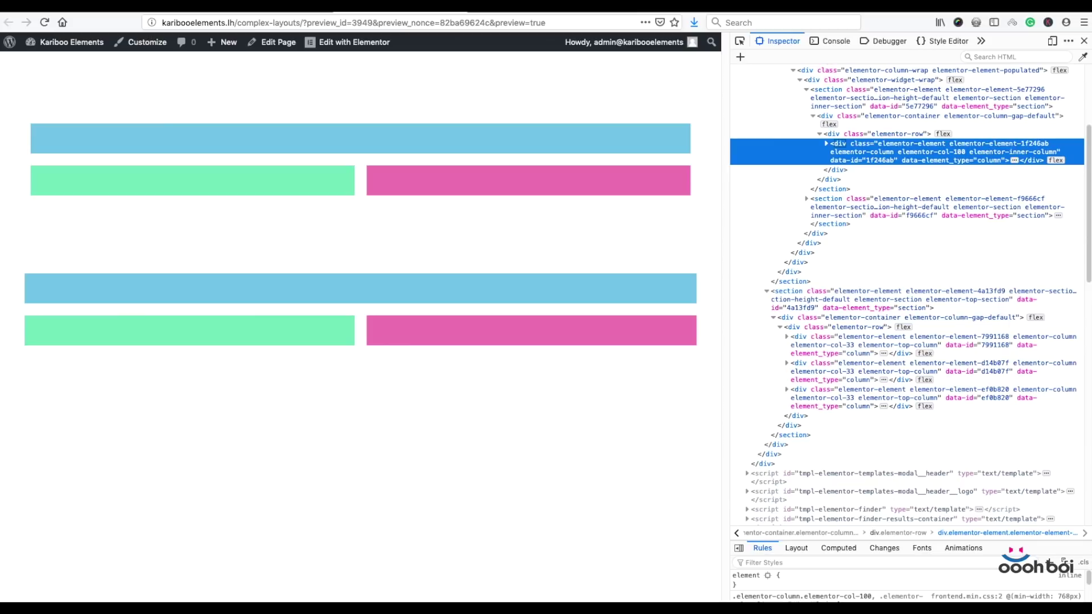
- Switch back to the Elementor editor and set the first width rule in the lower green column's custom CSS to 300px
{"action": "left_click", "coordinate": [310, 44]}
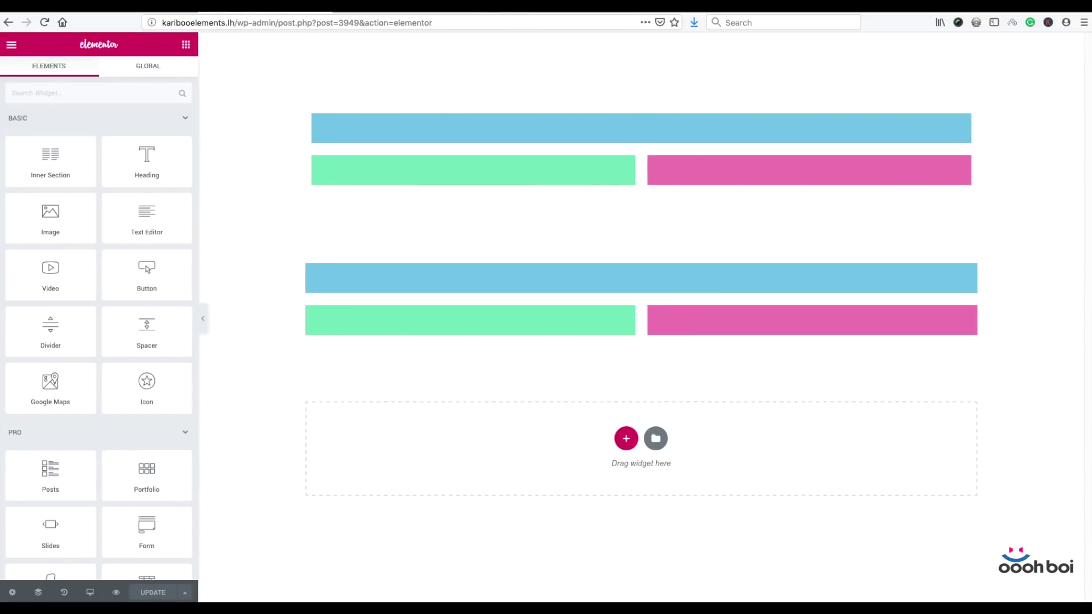
{"action": "mouse_move", "coordinate": [626, 285]}
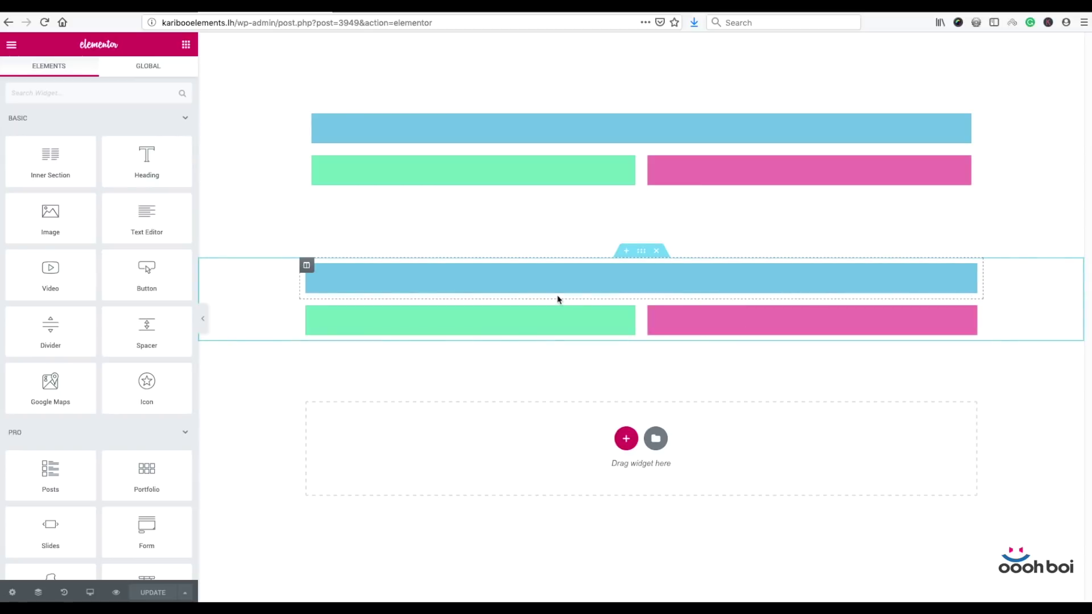
{"action": "left_click", "coordinate": [307, 307]}
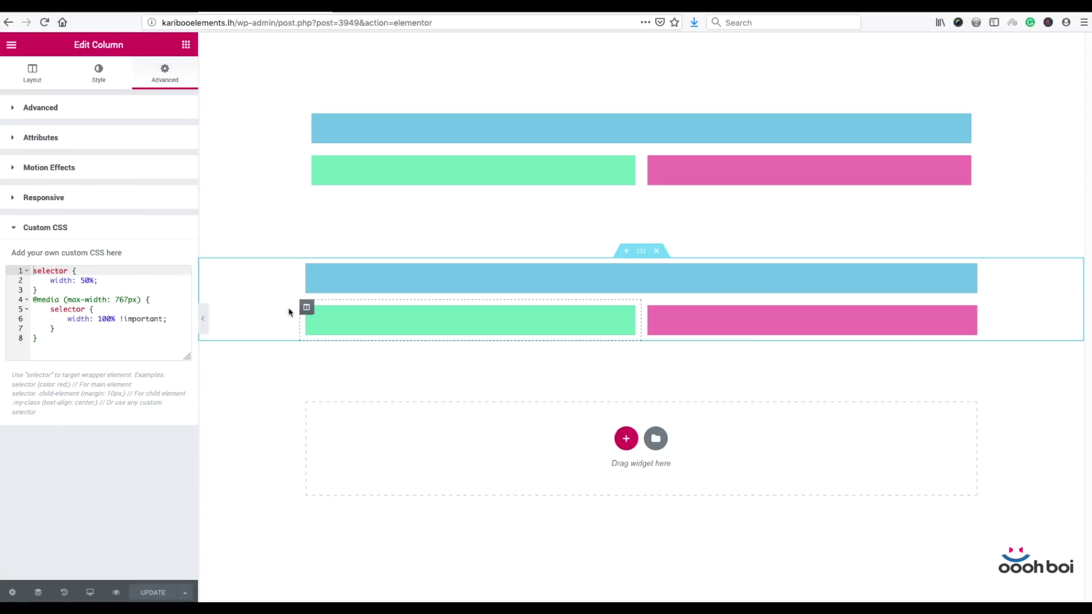
{"action": "double_click", "coordinate": [86, 280]}
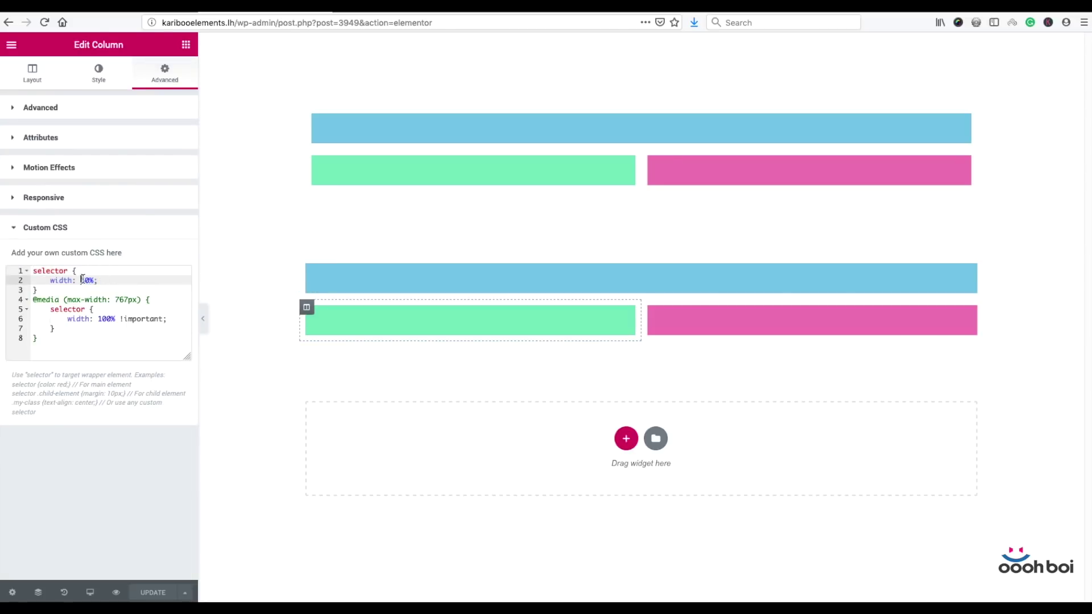
{"action": "key", "text": "Right"}
{"action": "key", "text": "BackSpace"}
{"action": "key", "text": "BackSpace"}
{"action": "key", "text": "BackSpace"}
{"action": "key", "text": "BackSpace"}
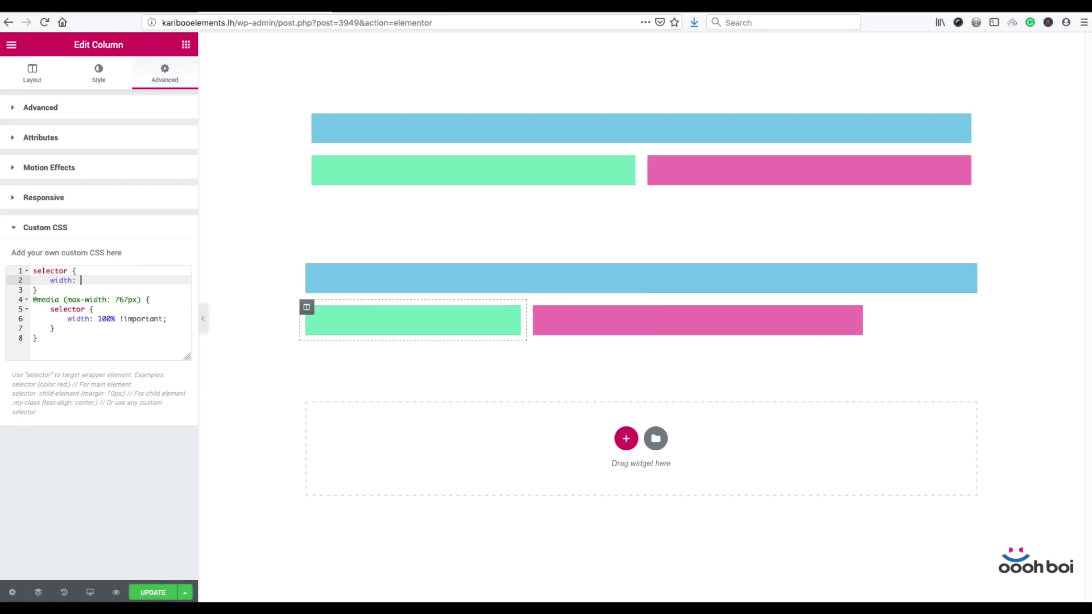
{"action": "type", "text": "300px"}
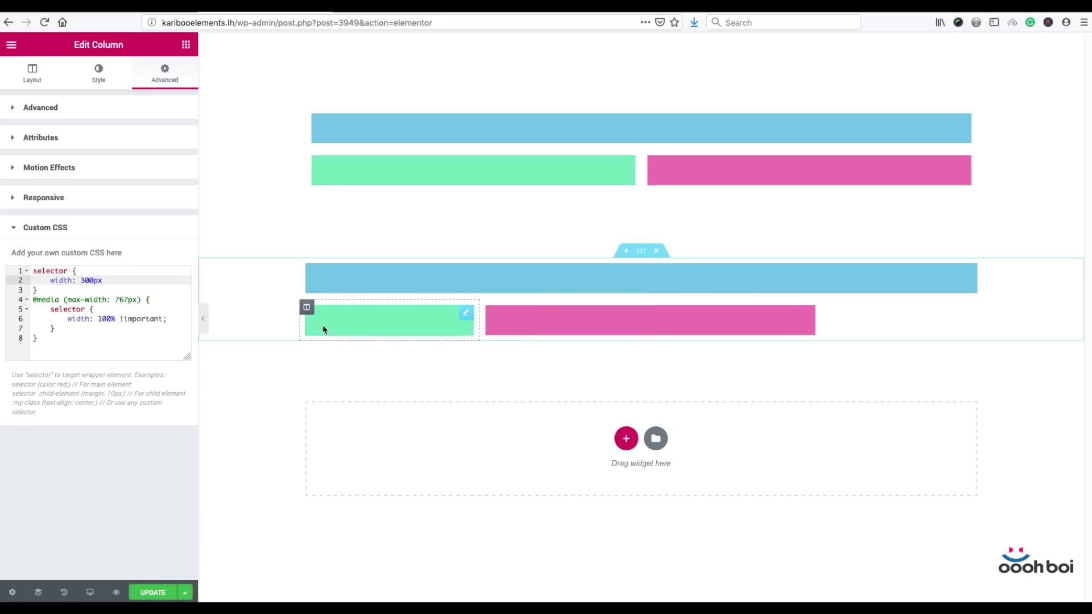
{"action": "type", "text": ";"}
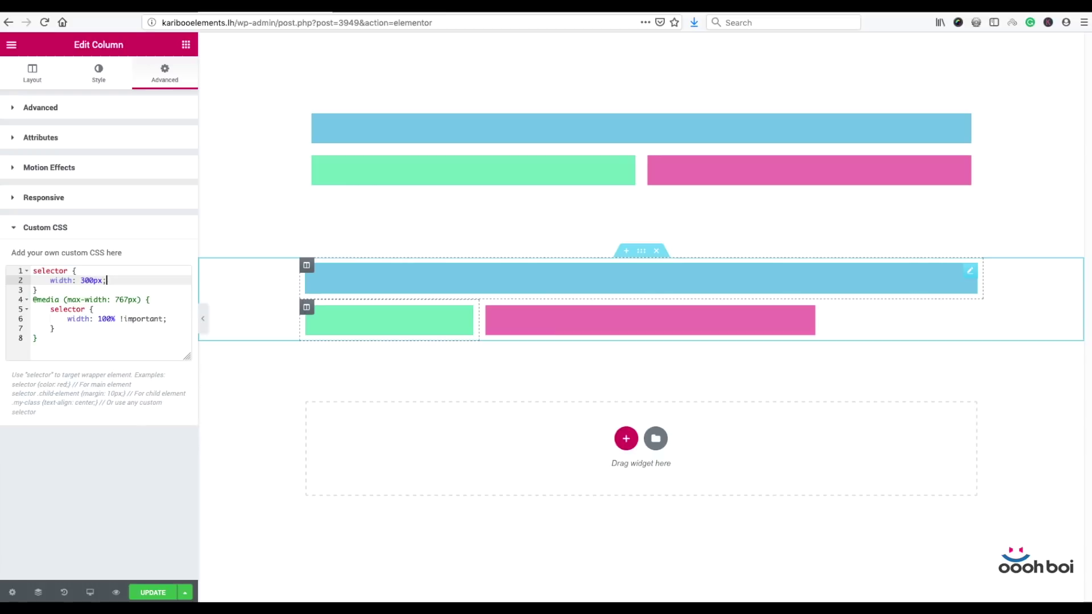
- Try 60em as the first width value in the lower pink column's custom CSS
{"action": "key", "text": "ctrl+z"}
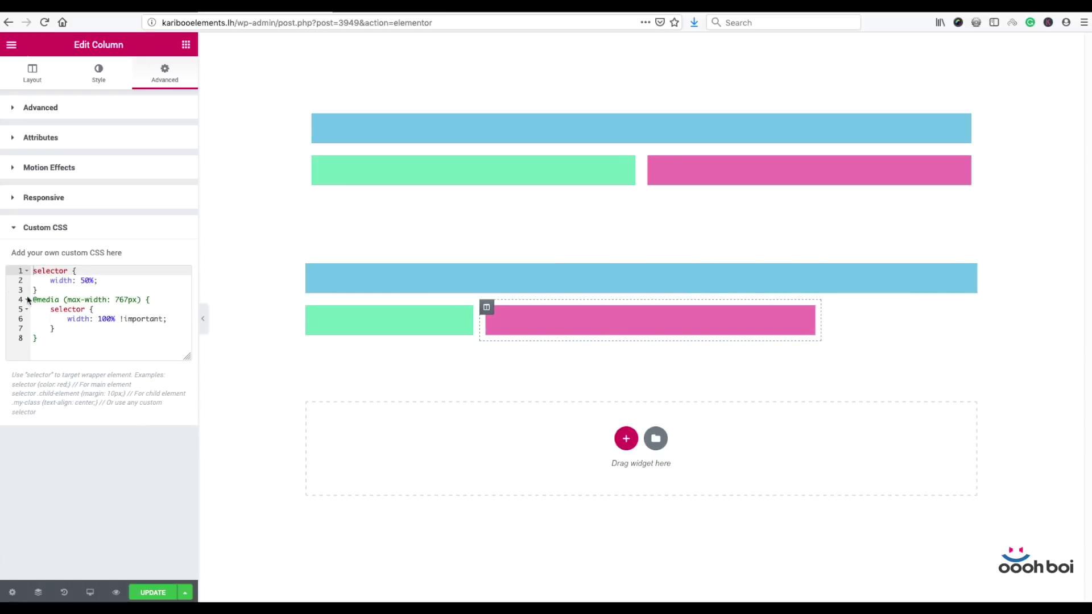
{"action": "left_click", "coordinate": [94, 281]}
{"action": "double_click", "coordinate": [94, 281]}
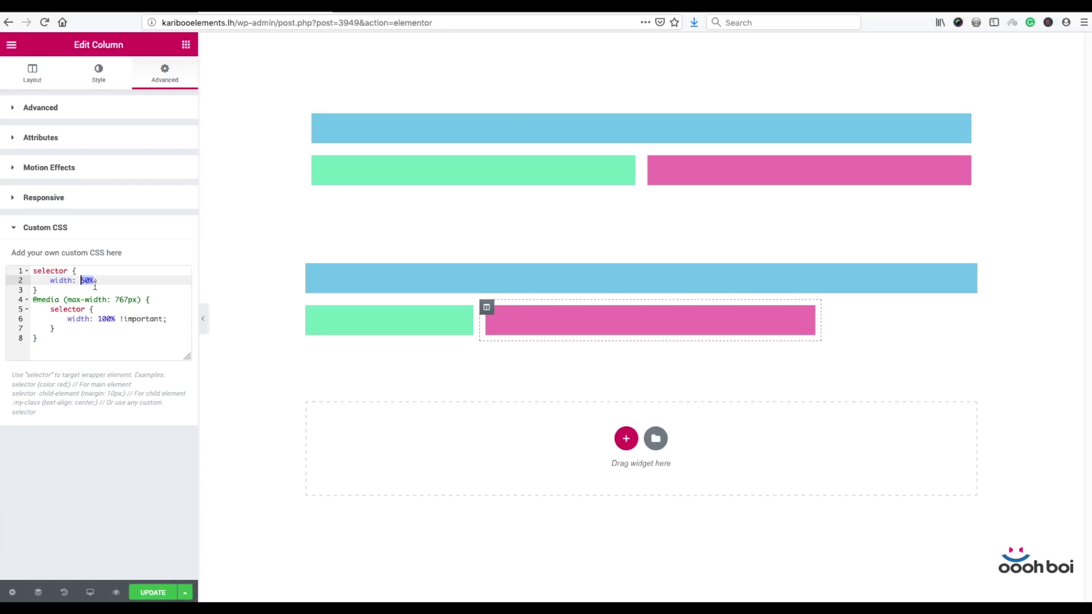
{"action": "type", "text": "60"}
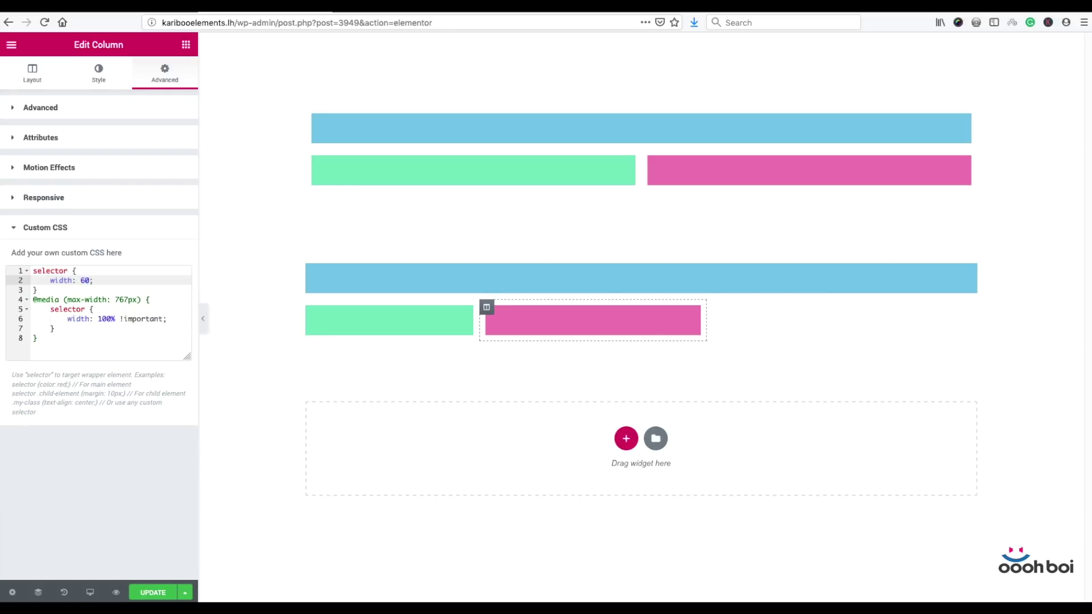
{"action": "type", "text": "em"}
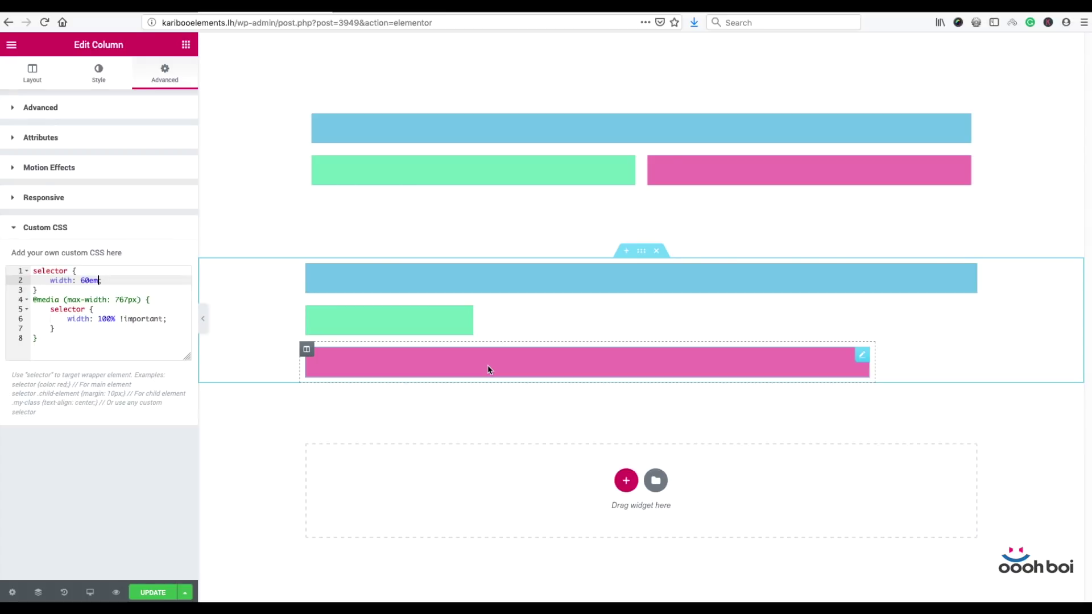
- Set the lower pink column's custom CSS width to 40em and open the lower section's custom CSS
{"action": "double_click", "coordinate": [81, 280]}
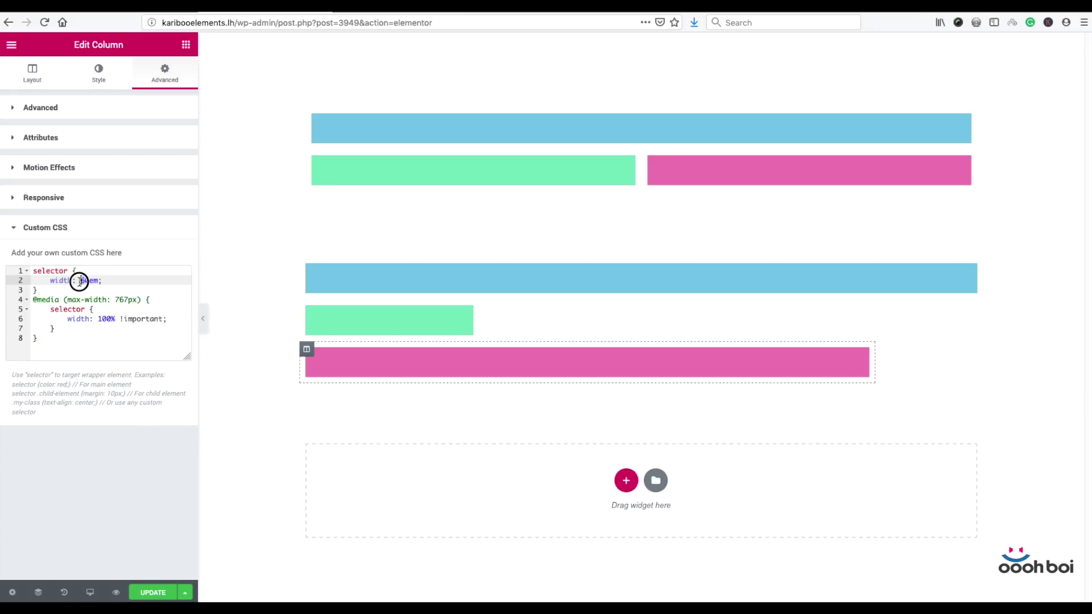
{"action": "type", "text": "40"}
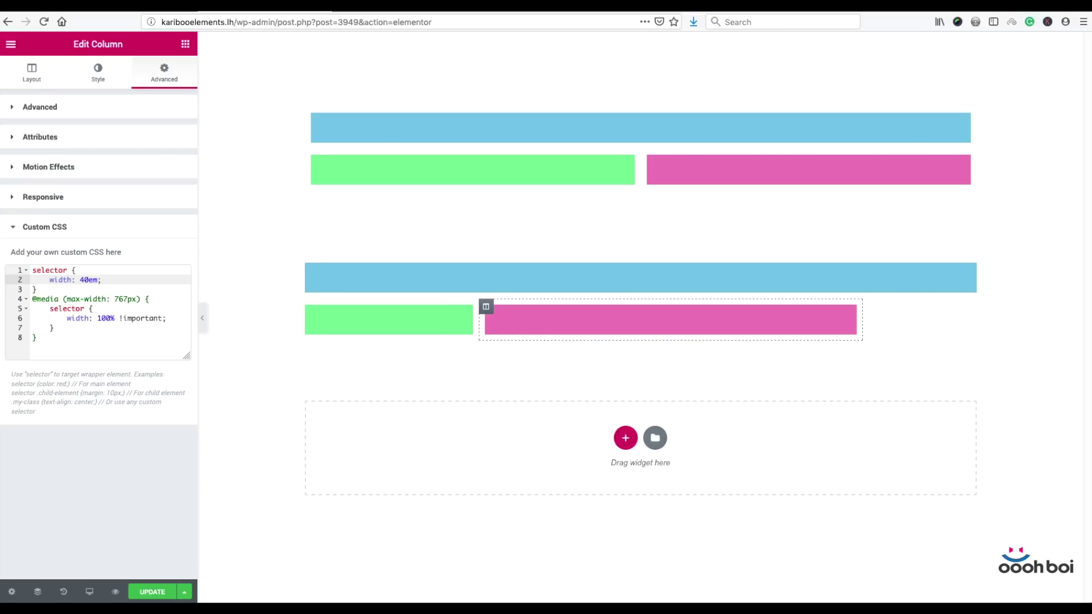
{"action": "left_click", "coordinate": [640, 251]}
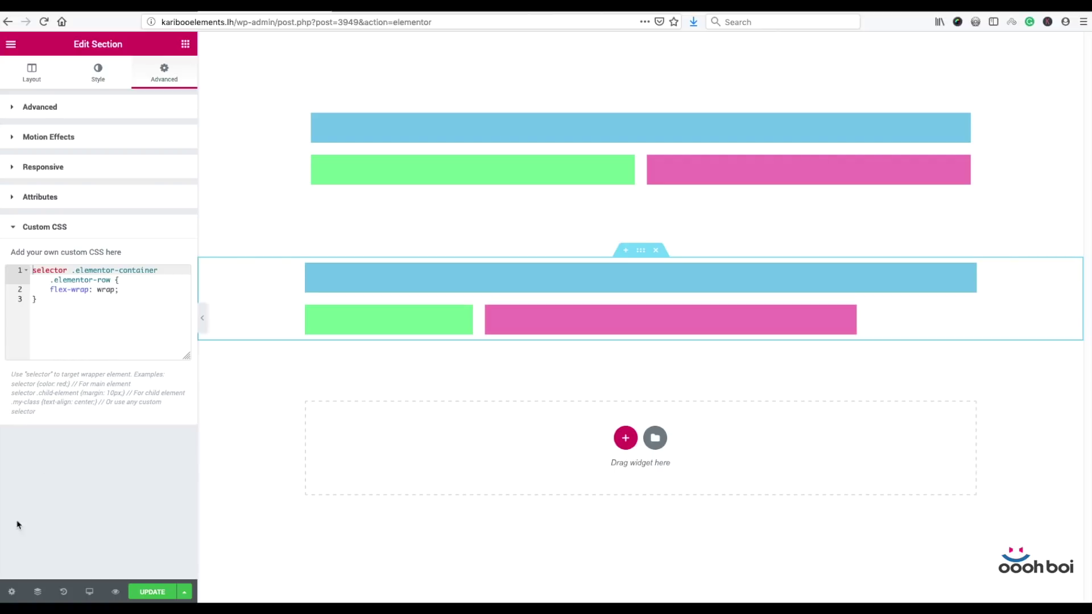
- Add the rule section > .elementor-container > .elementor-row { flex-wrap: wrap; } to the page's custom CSS
{"action": "left_click", "coordinate": [12, 594]}
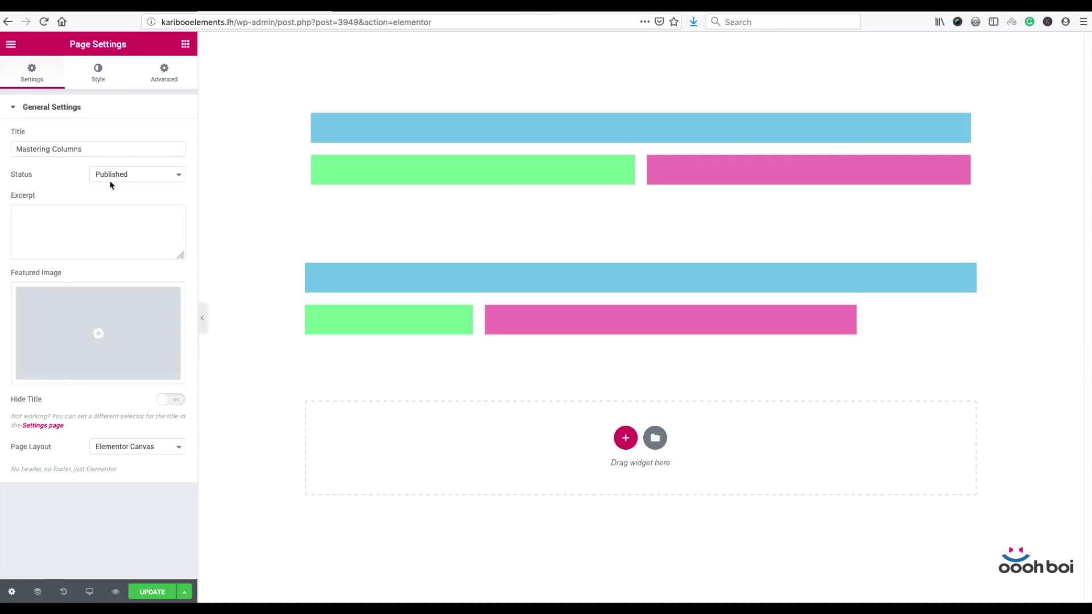
{"action": "left_click", "coordinate": [169, 85]}
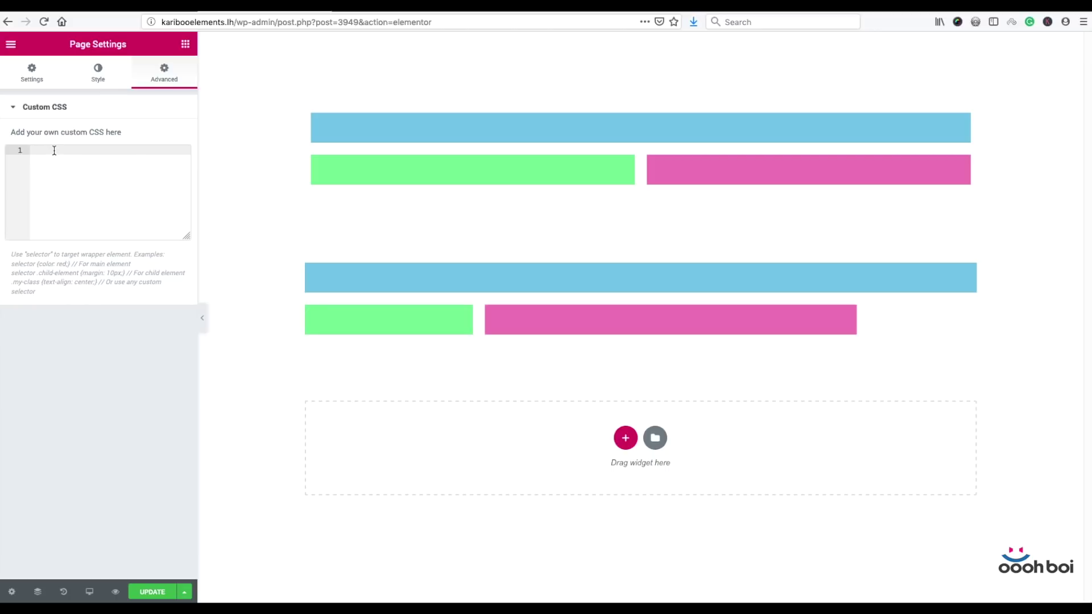
{"action": "type", "text": "section > .elementor-container > .element"}
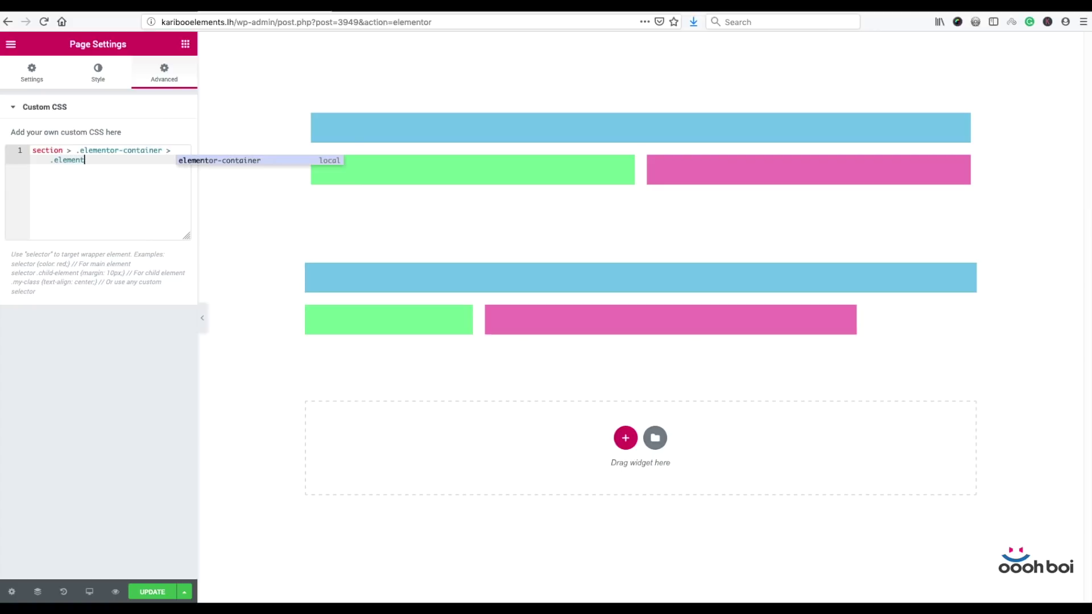
{"action": "type", "text": "or-row"}
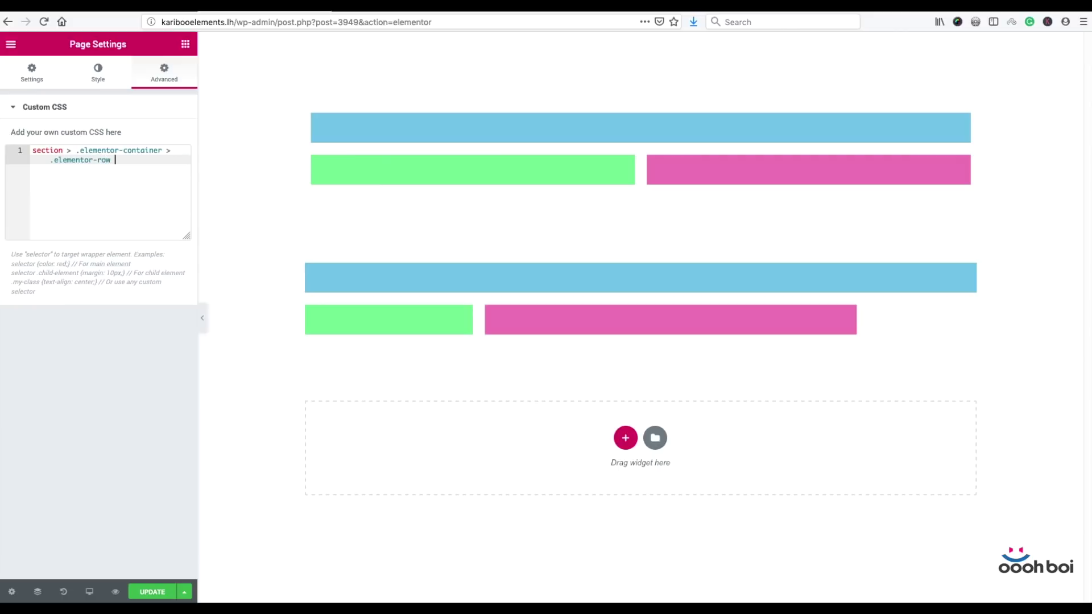
{"action": "type", "text": " {"}
{"action": "key", "text": "Return"}
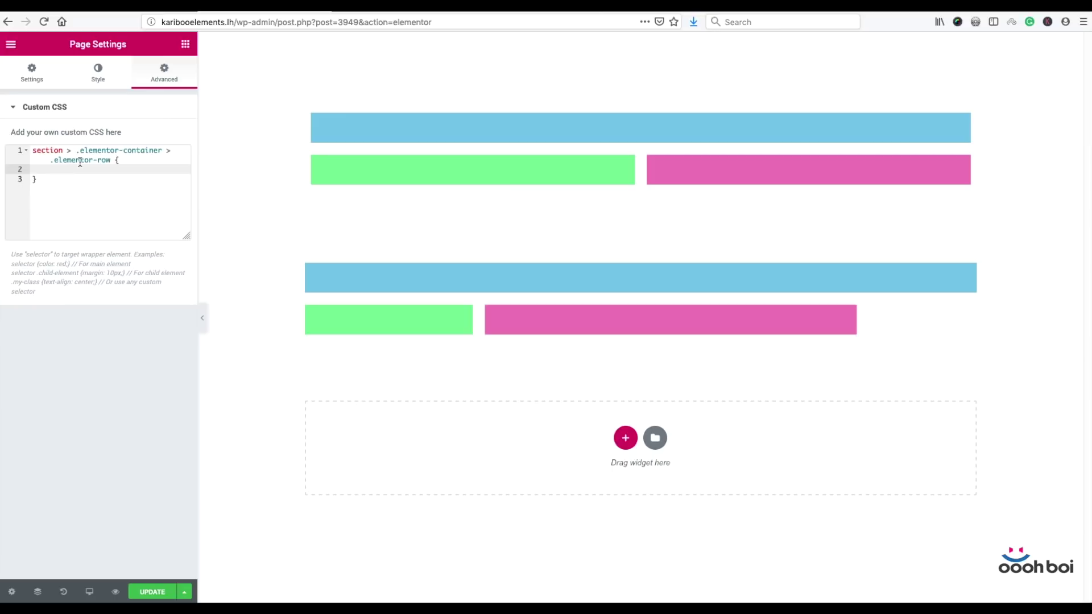
{"action": "type", "text": "flex-wrap: wrap"}
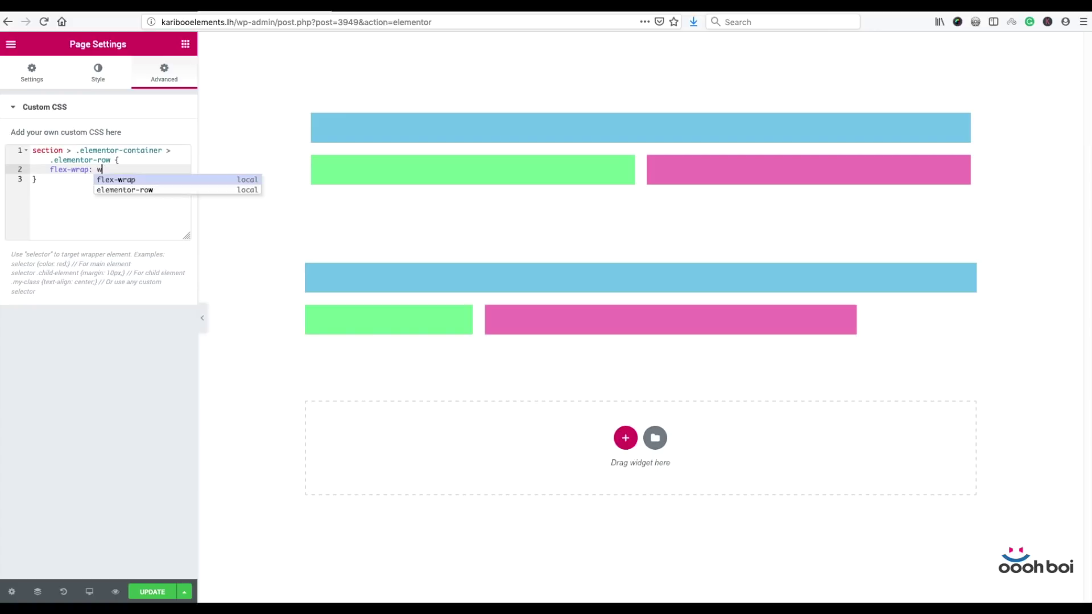
{"action": "type", "text": ";"}
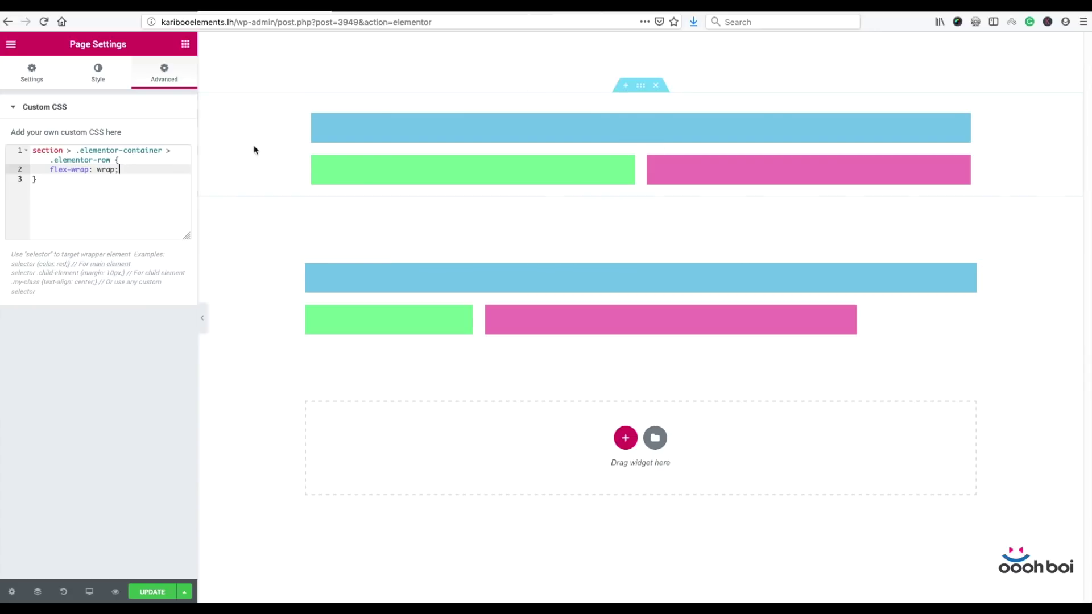
{"action": "left_click", "coordinate": [68, 151]}
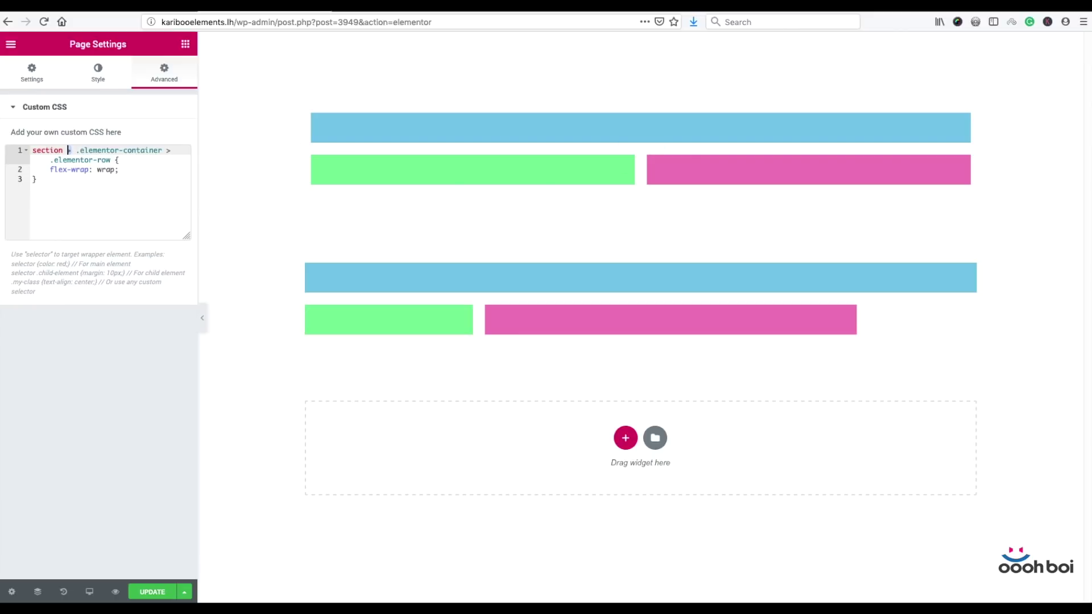
- Delete the flex-wrap: wrap declaration from the lower section's custom CSS
{"action": "mouse_move", "coordinate": [629, 166]}
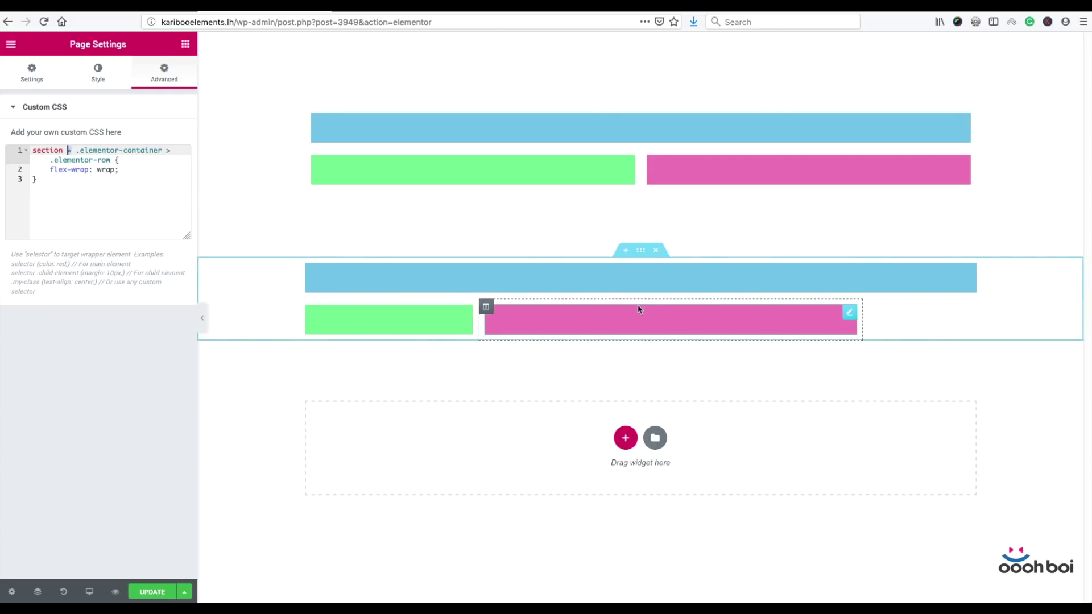
{"action": "left_click", "coordinate": [640, 254]}
{"action": "left_click_drag", "start_coordinate": [640, 258], "coordinate": [640, 255]}
{"action": "left_click_drag", "start_coordinate": [120, 290], "coordinate": [53, 290]}
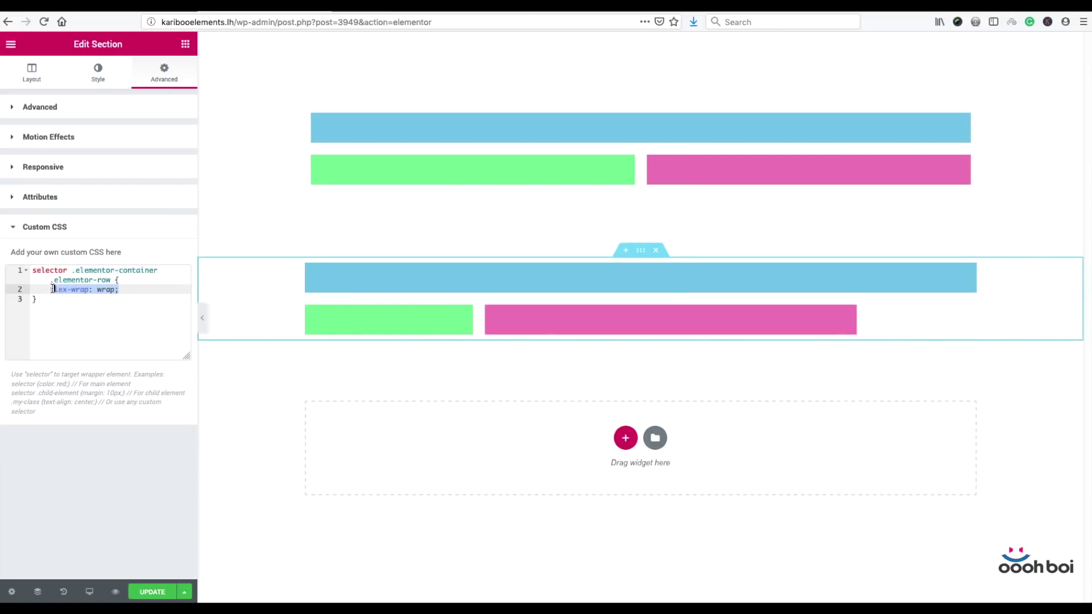
{"action": "key", "text": "BackSpace"}
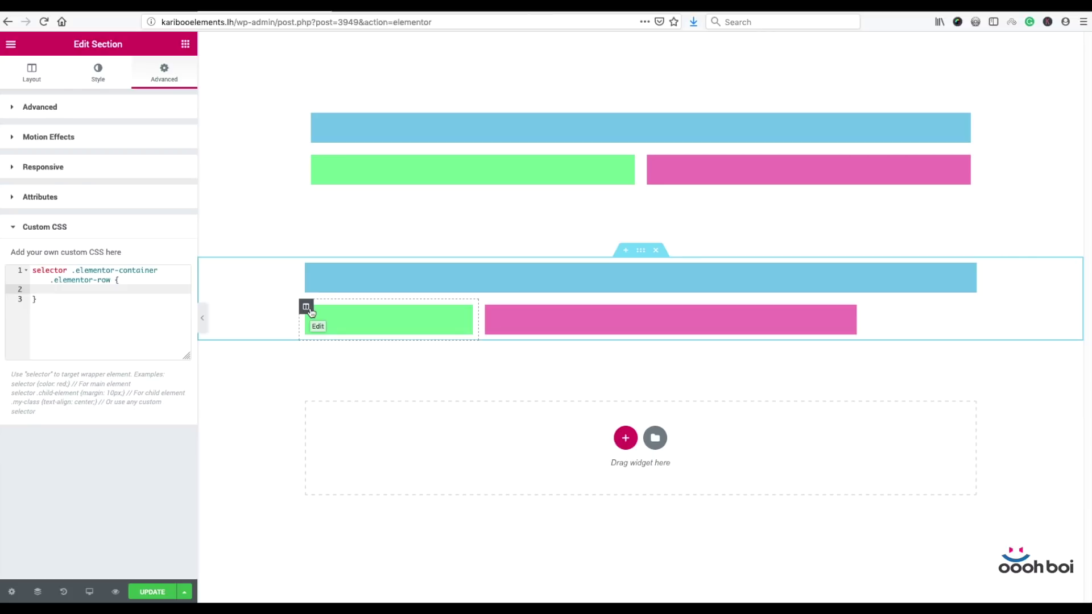
- Set the first width rule in the lower green column's custom CSS to 70%
{"action": "left_click", "coordinate": [307, 309]}
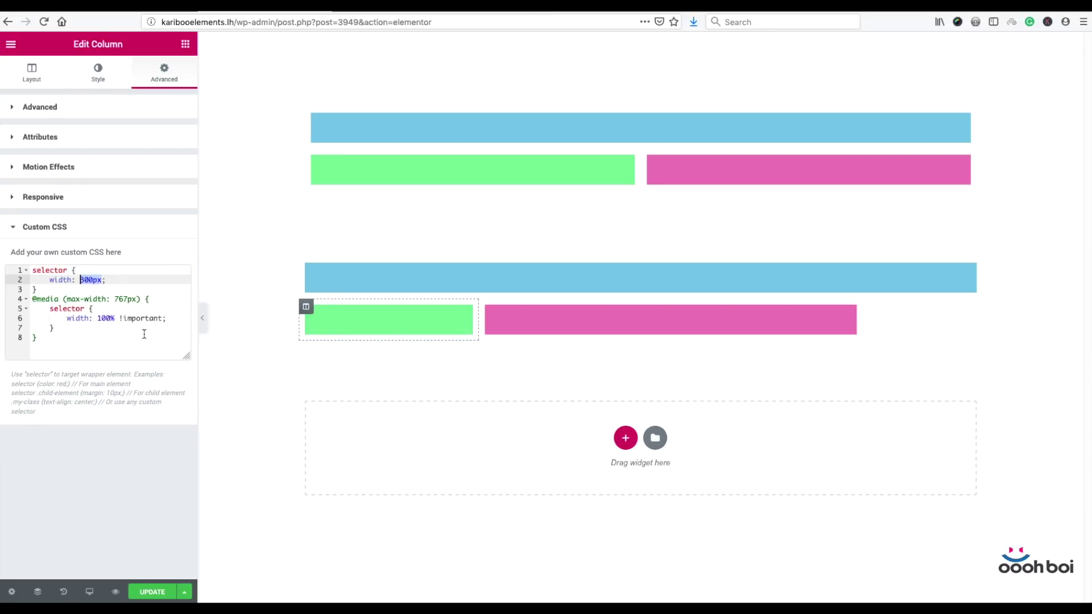
{"action": "type", "text": "70"}
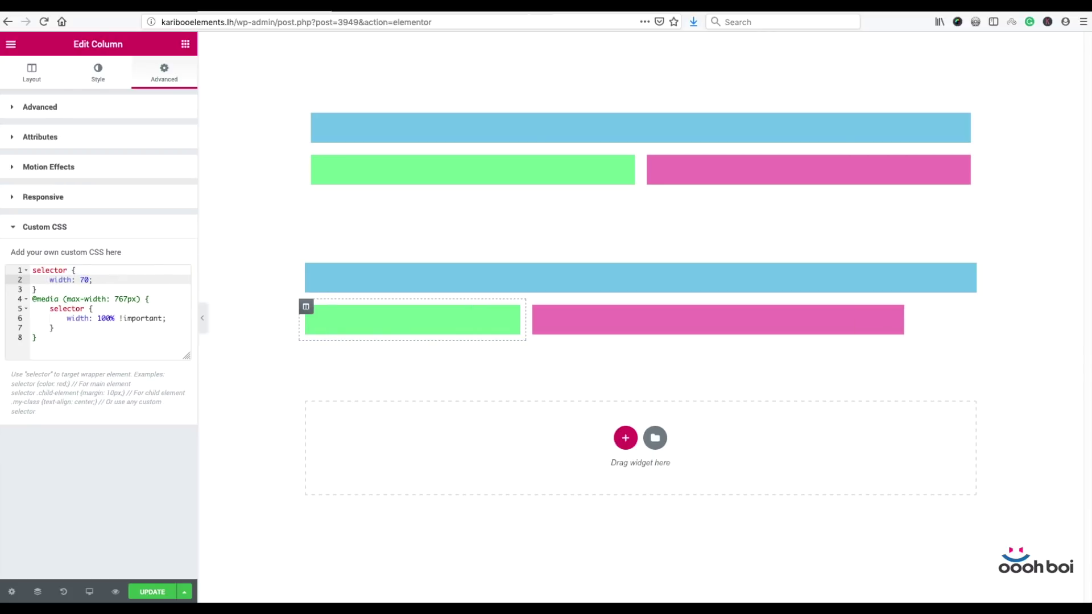
{"action": "type", "text": "%;"}
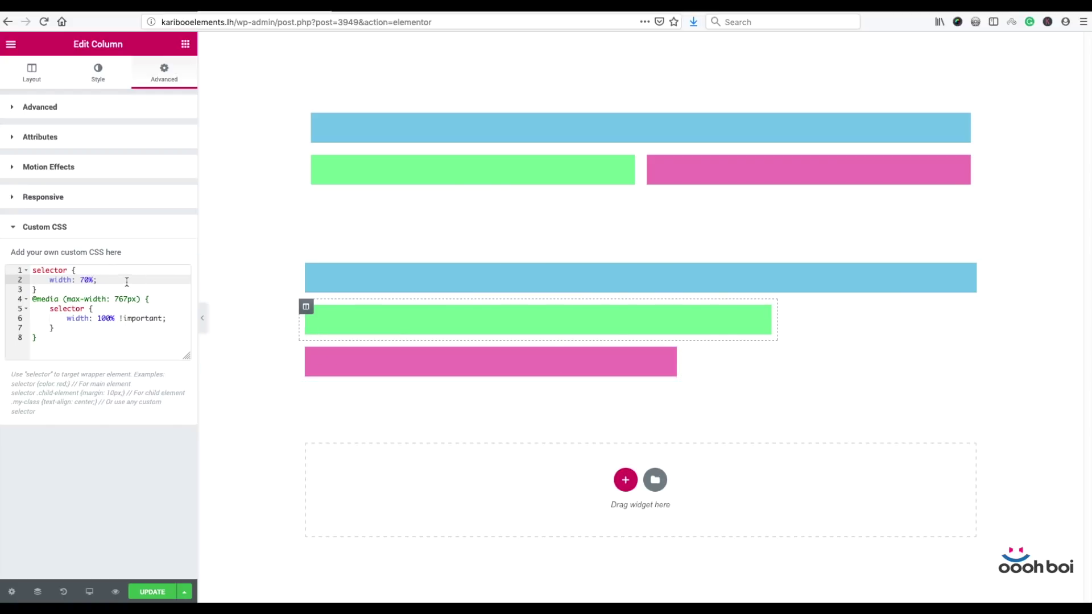
- Set the first width rule in the lower pink column's custom CSS to 40%
{"action": "left_click", "coordinate": [306, 348]}
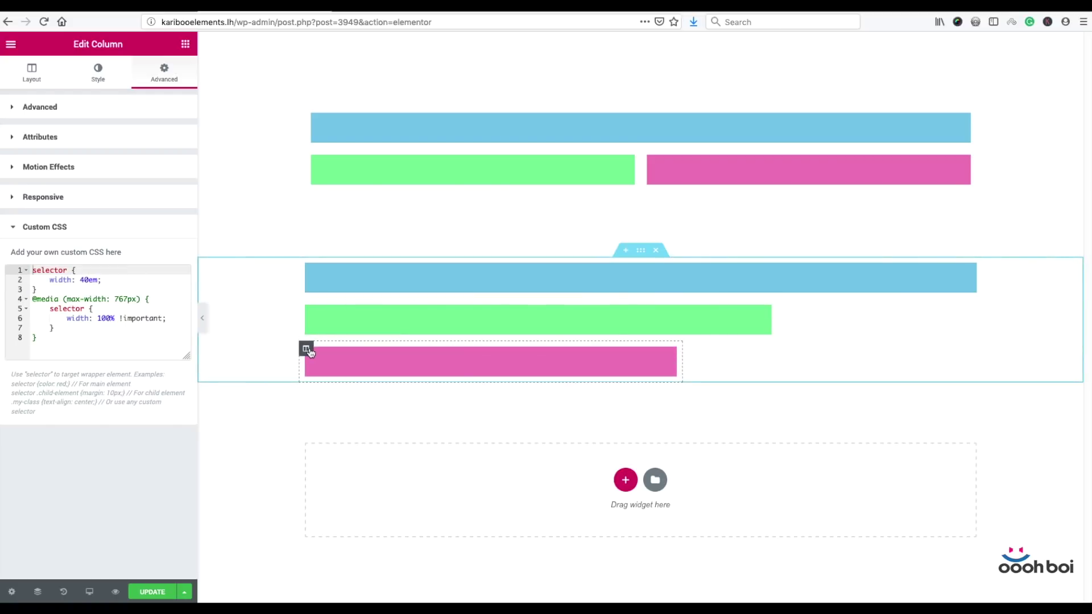
{"action": "left_click", "coordinate": [98, 280]}
{"action": "key", "text": "BackSpace"}
{"action": "key", "text": "BackSpace"}
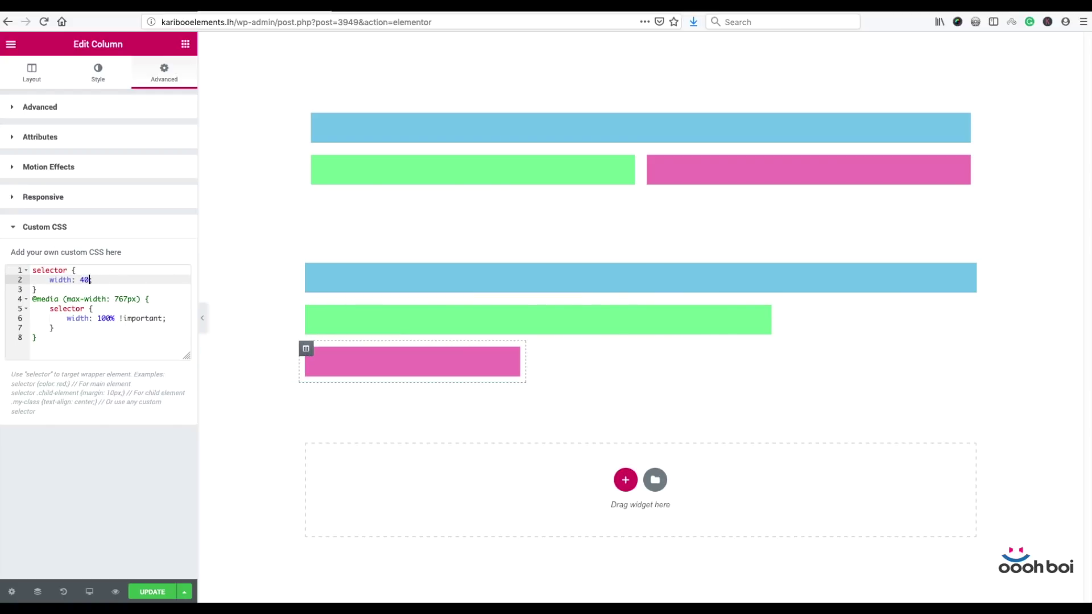
{"action": "type", "text": "%"}
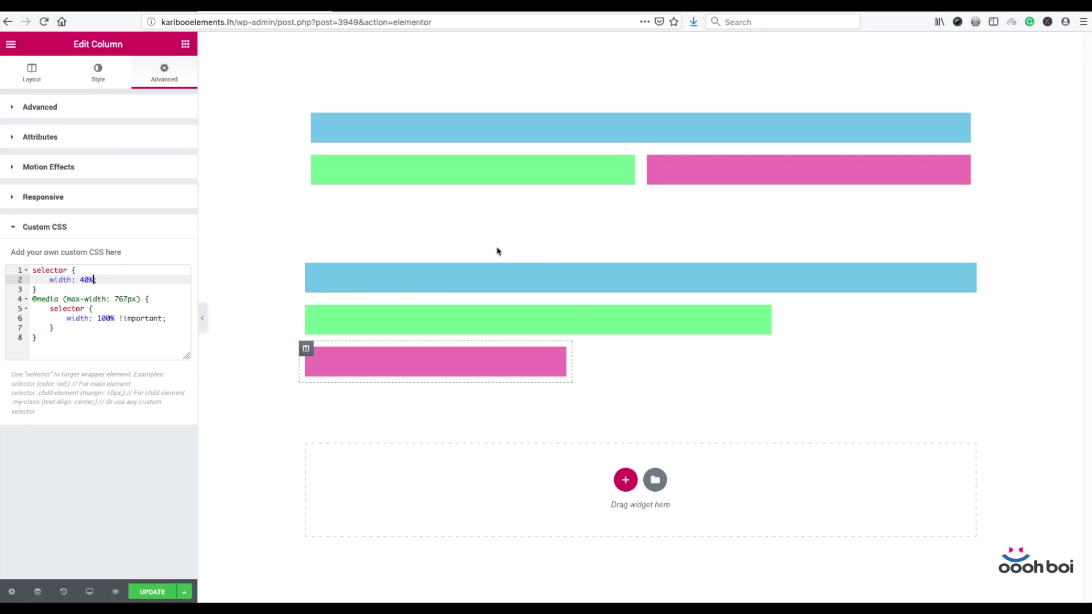
- Try justify-content: center inside the .elementor-row rule of the lower section's custom CSS
{"action": "left_click", "coordinate": [647, 254]}
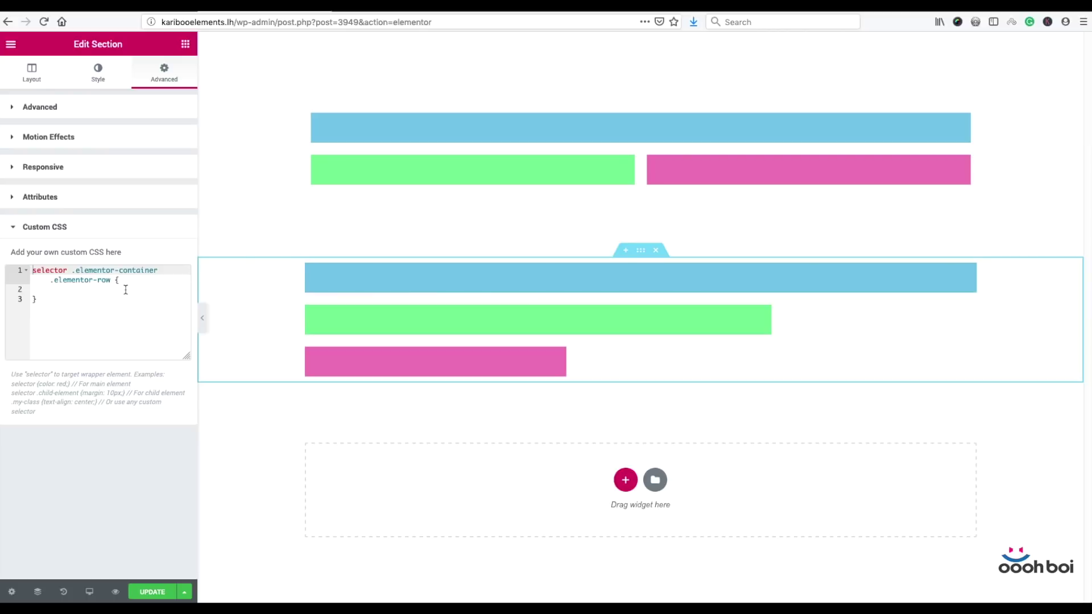
{"action": "left_click", "coordinate": [96, 290]}
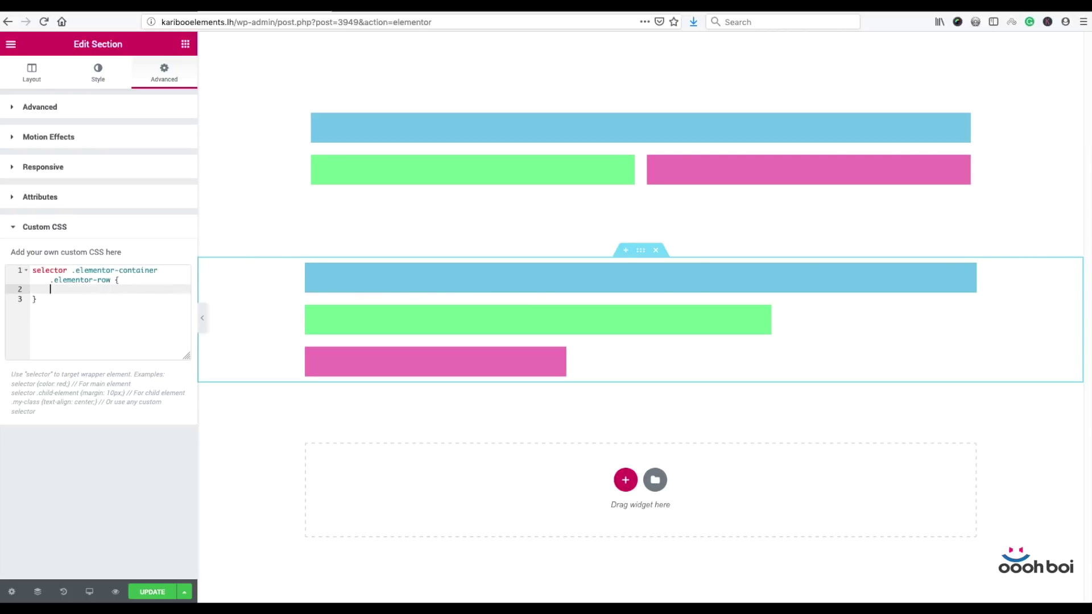
{"action": "type", "text": "justify"}
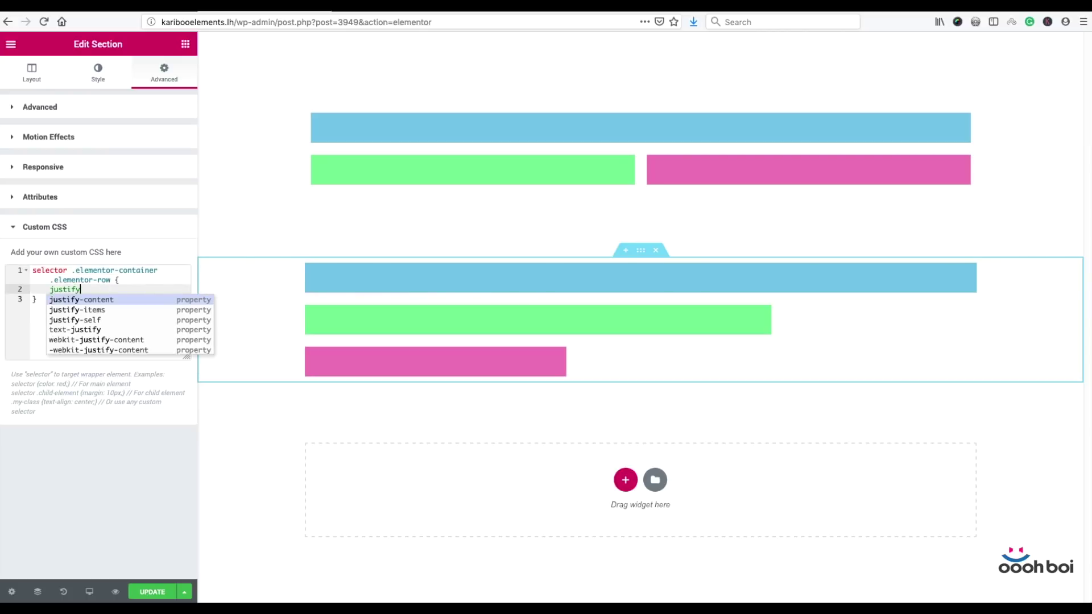
{"action": "key", "text": "Return"}
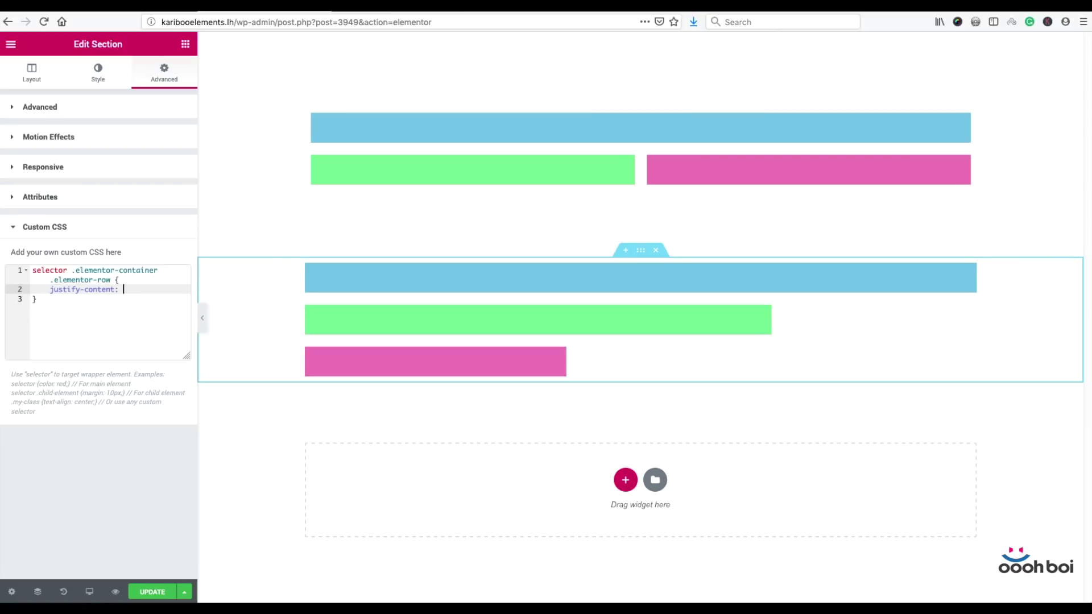
{"action": "type", "text": "center;"}
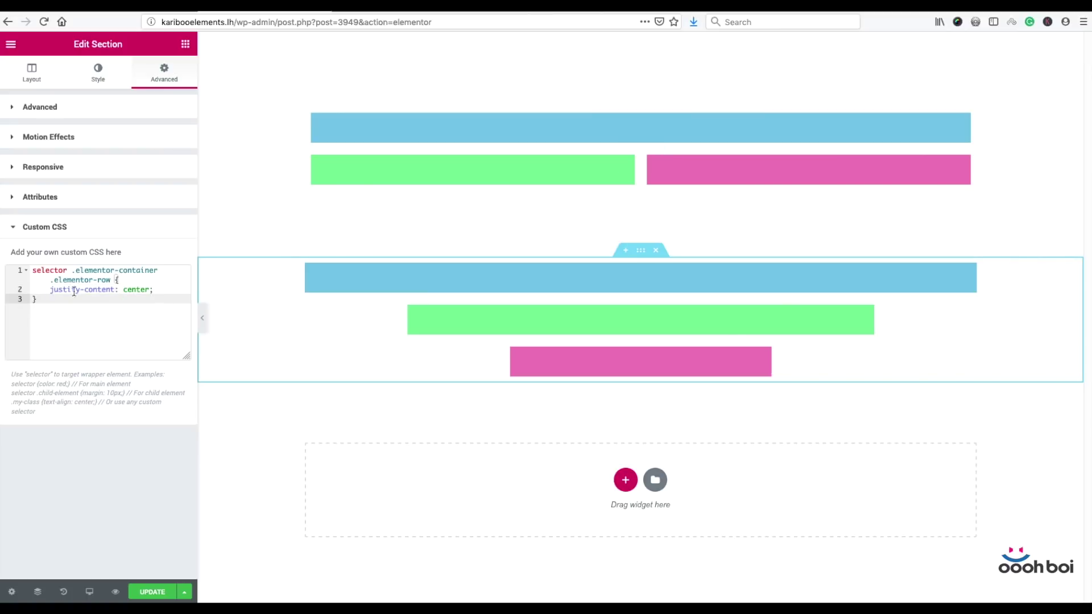
- Try end as the justify-content value in the lower section's custom CSS and remove the declaration
{"action": "left_click", "coordinate": [126, 292]}
{"action": "double_click", "coordinate": [126, 292]}
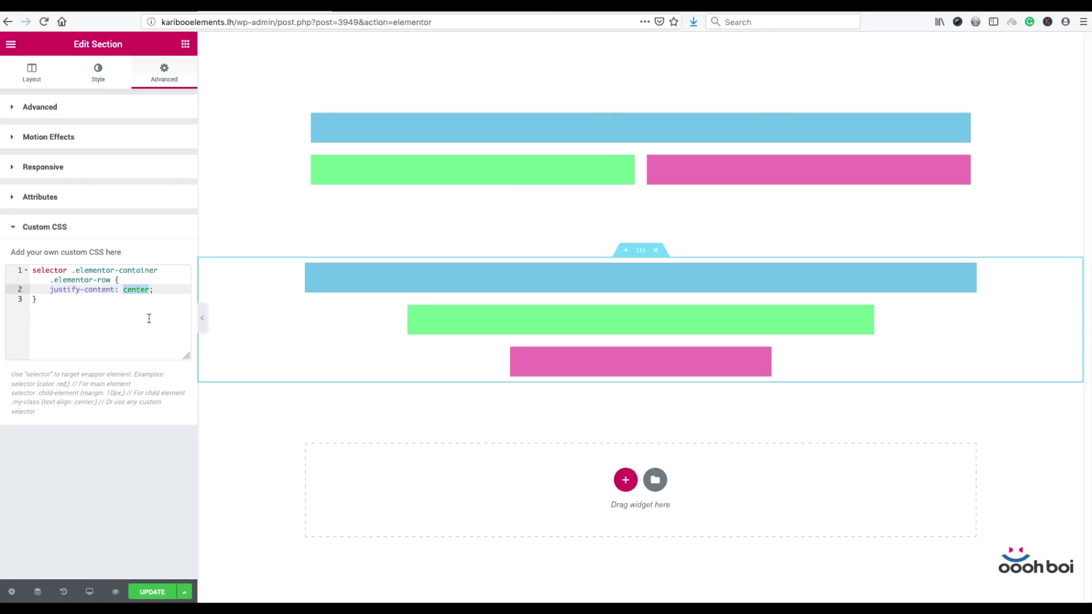
{"action": "type", "text": "end"}
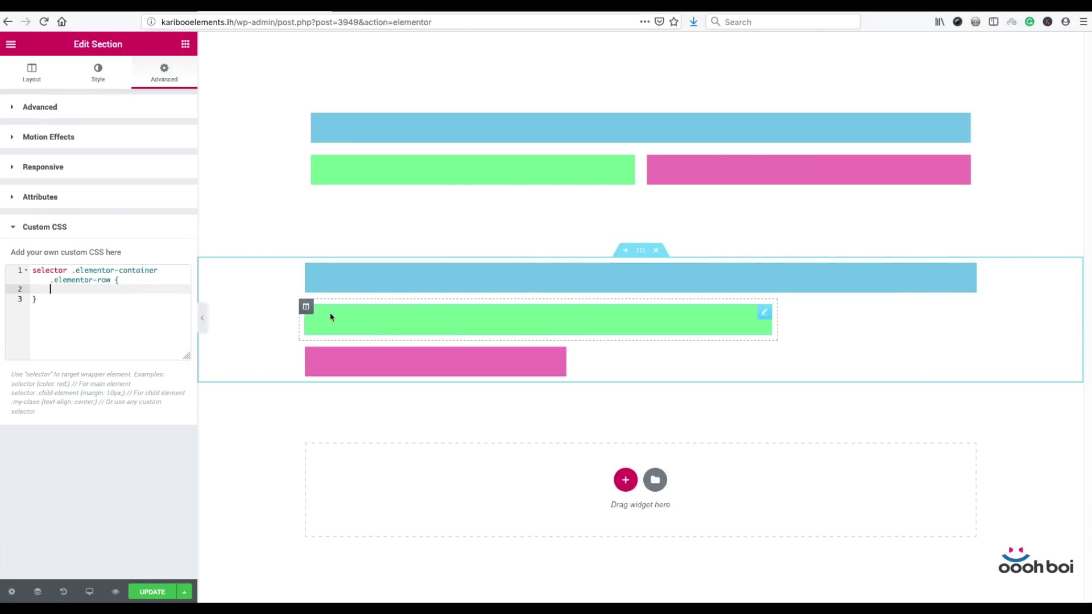
{"action": "left_click", "coordinate": [307, 309]}
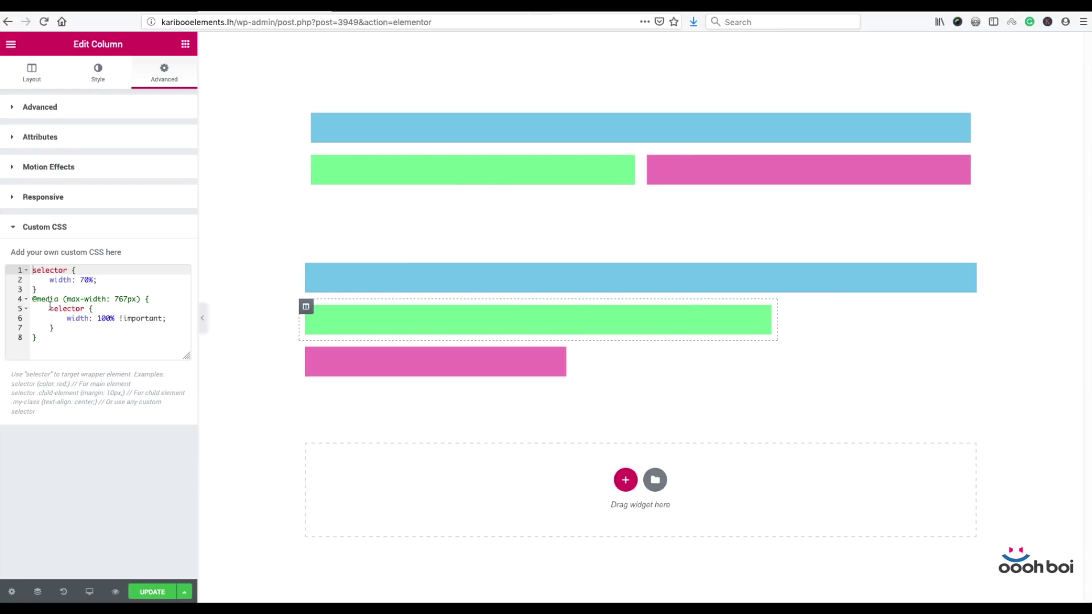
{"action": "left_click_drag", "start_coordinate": [42, 337], "coordinate": [27, 303]}
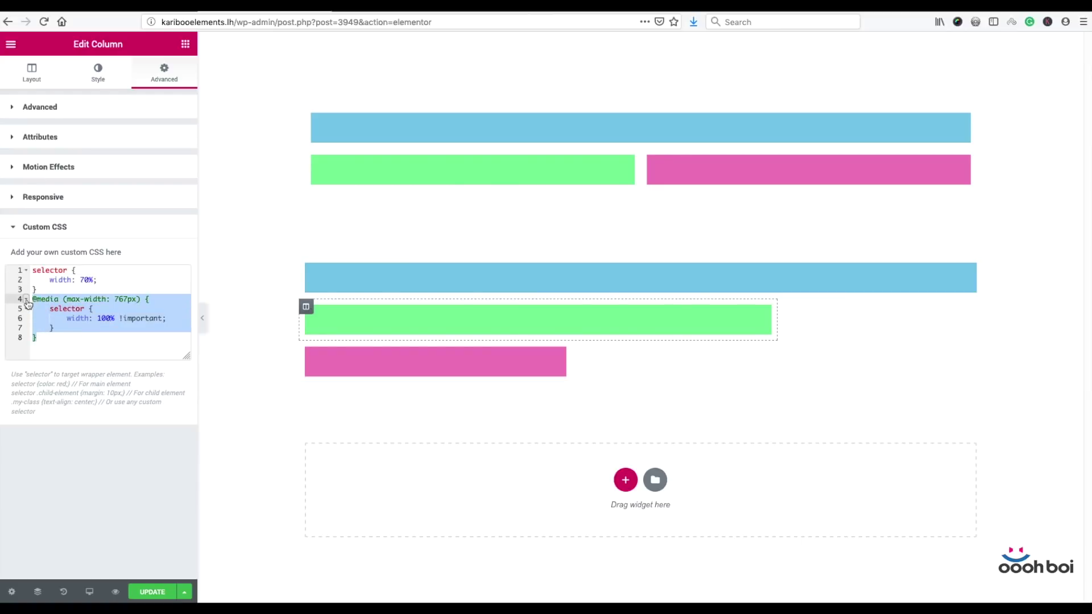
{"action": "left_click", "coordinate": [61, 308]}
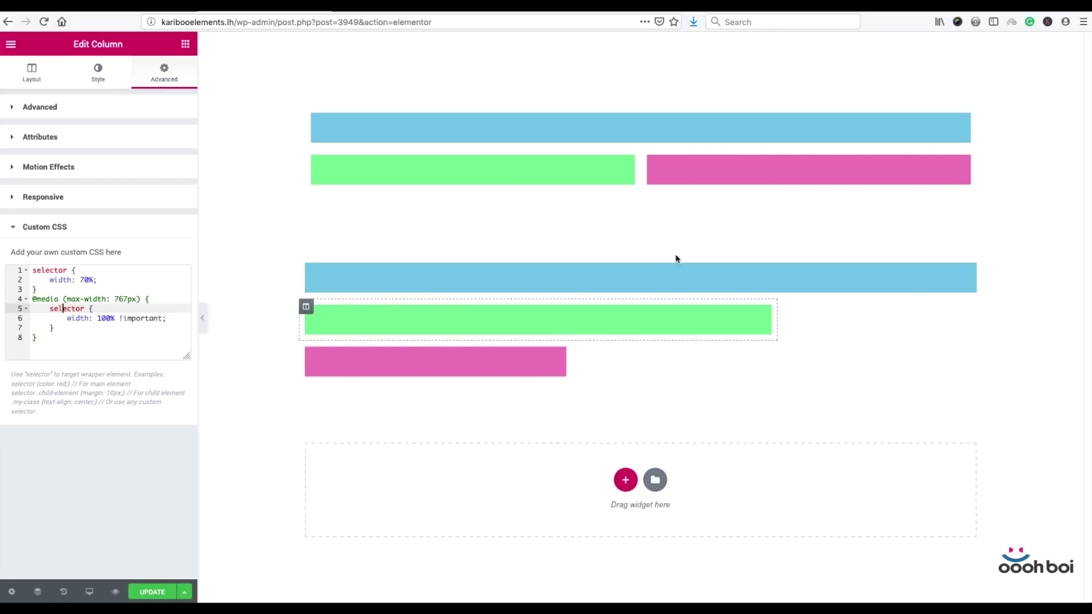
{"action": "left_click", "coordinate": [12, 592]}
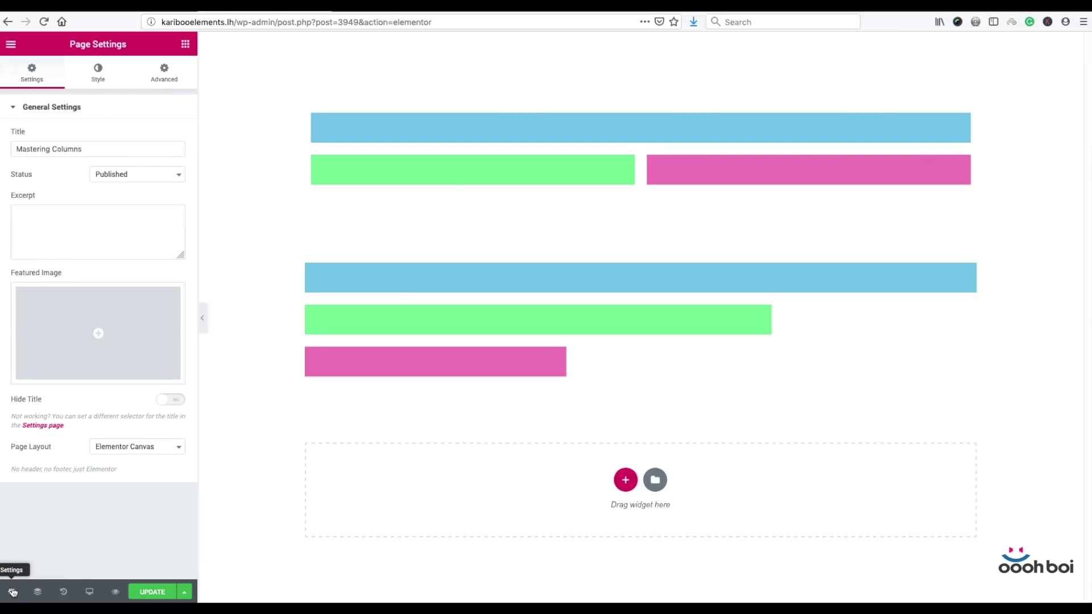
{"action": "left_click", "coordinate": [161, 74]}
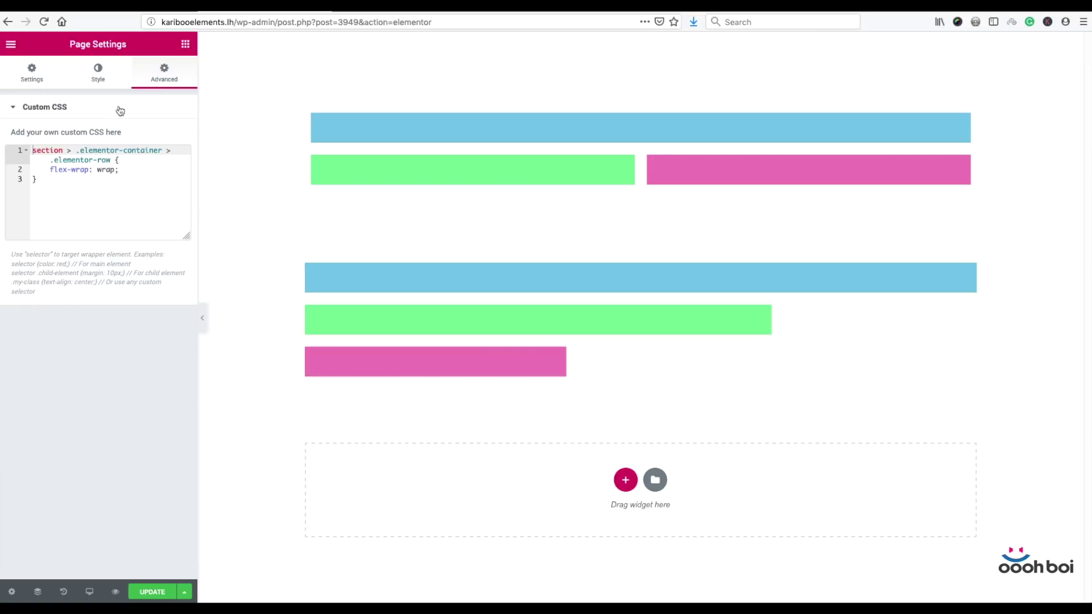
{"action": "left_click", "coordinate": [45, 186]}
{"action": "key", "text": "Return"}
{"action": "key", "text": "Return"}
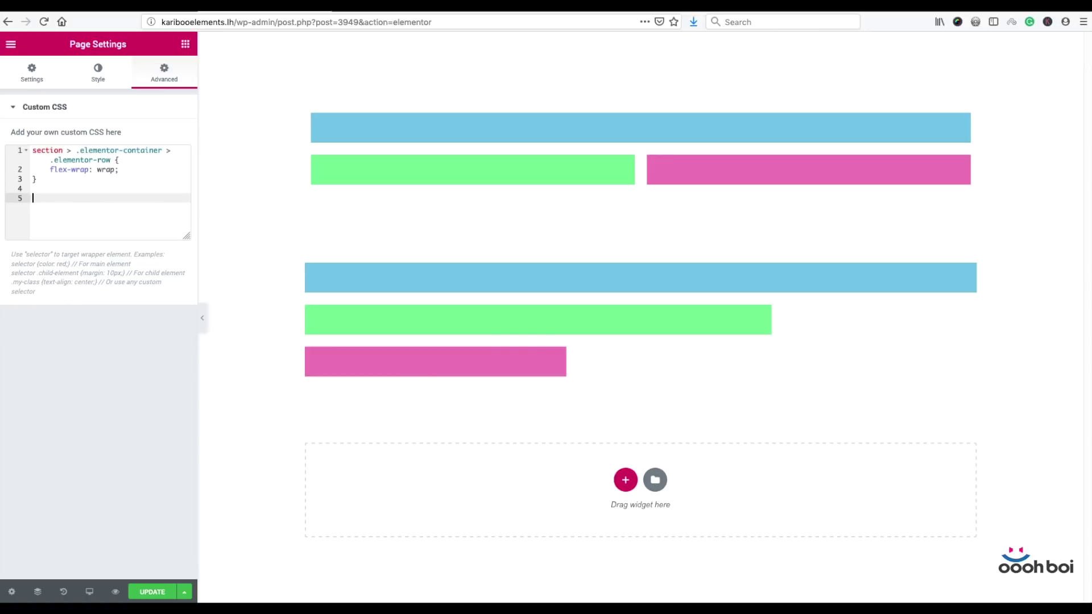
{"action": "type", "text": "@media () {"}
{"action": "key", "text": "Return"}
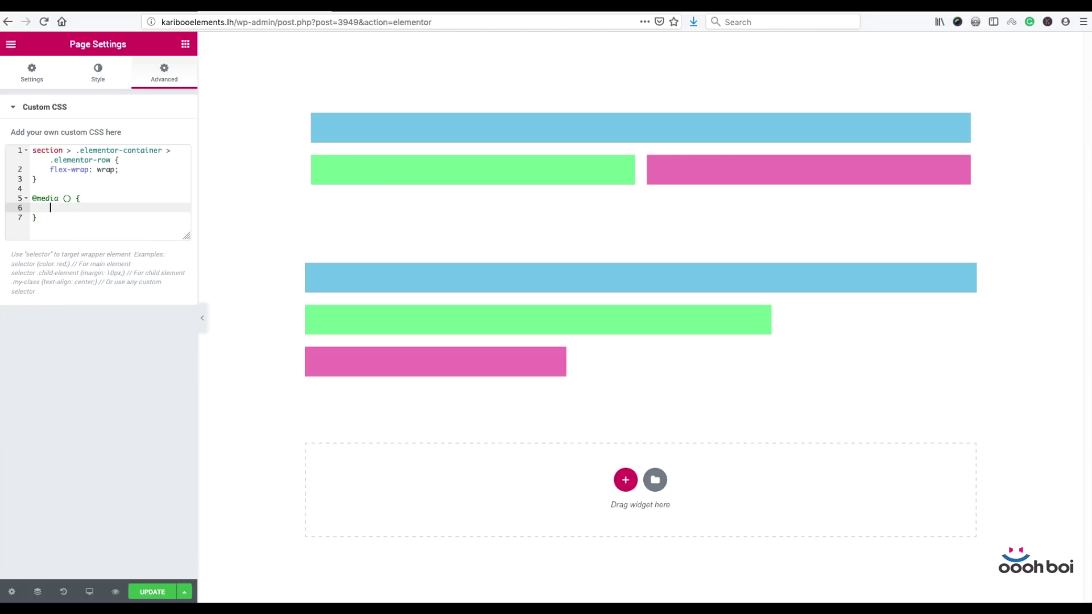
{"action": "left_click", "coordinate": [66, 198]}
{"action": "type", "text": "max-width"}
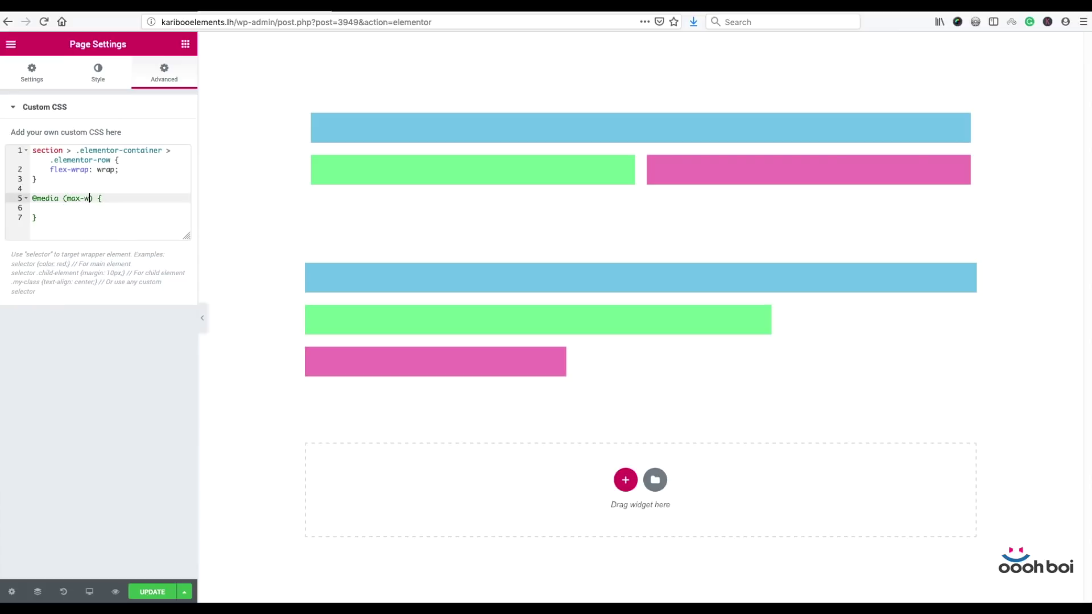
{"action": "type", "text": ": 767px"}
{"action": "left_click", "coordinate": [54, 208]}
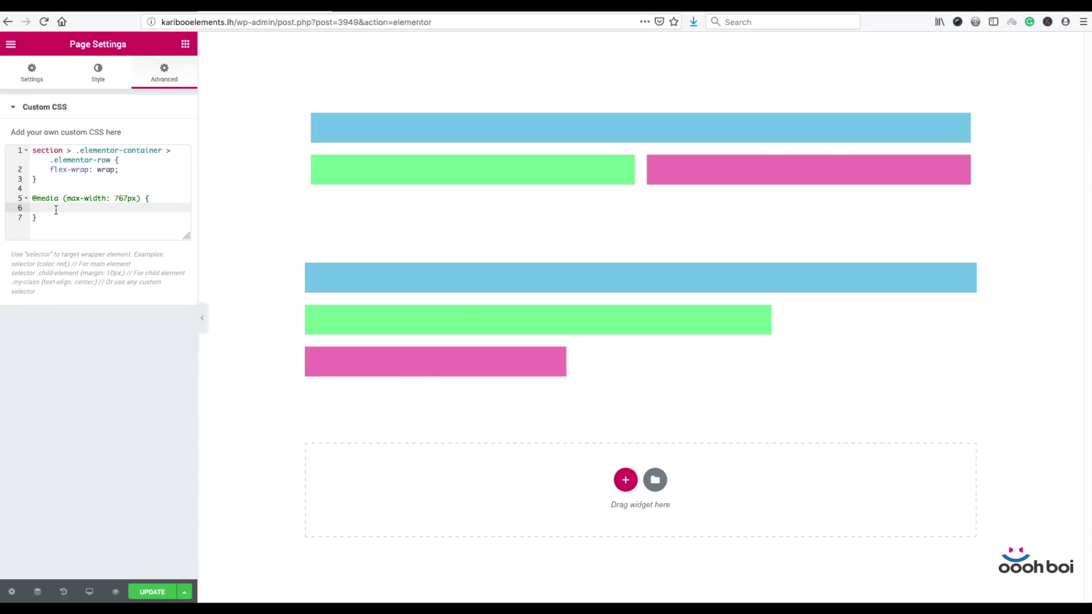
{"action": "type", "text": ".ele"}
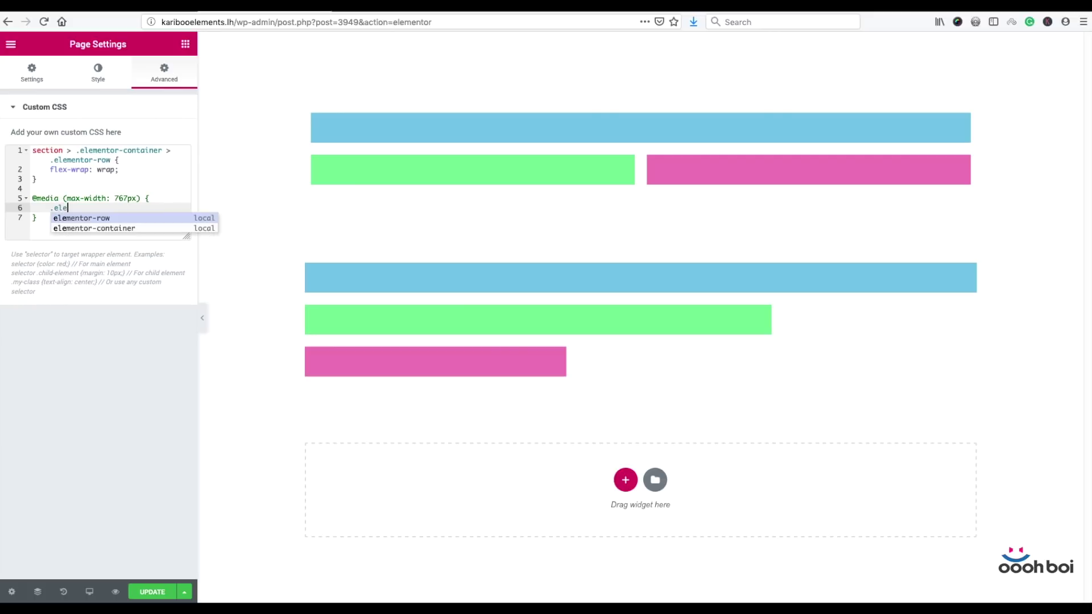
{"action": "type", "text": "mentor-element"}
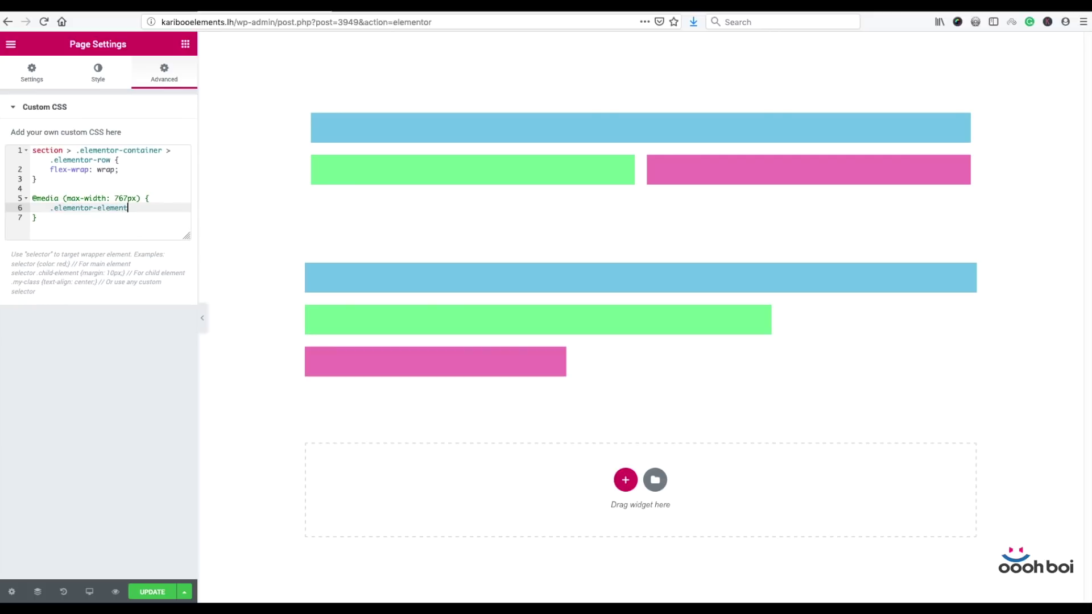
{"action": "type", "text": "."}
{"action": "type", "text": "make-me-full-width"}
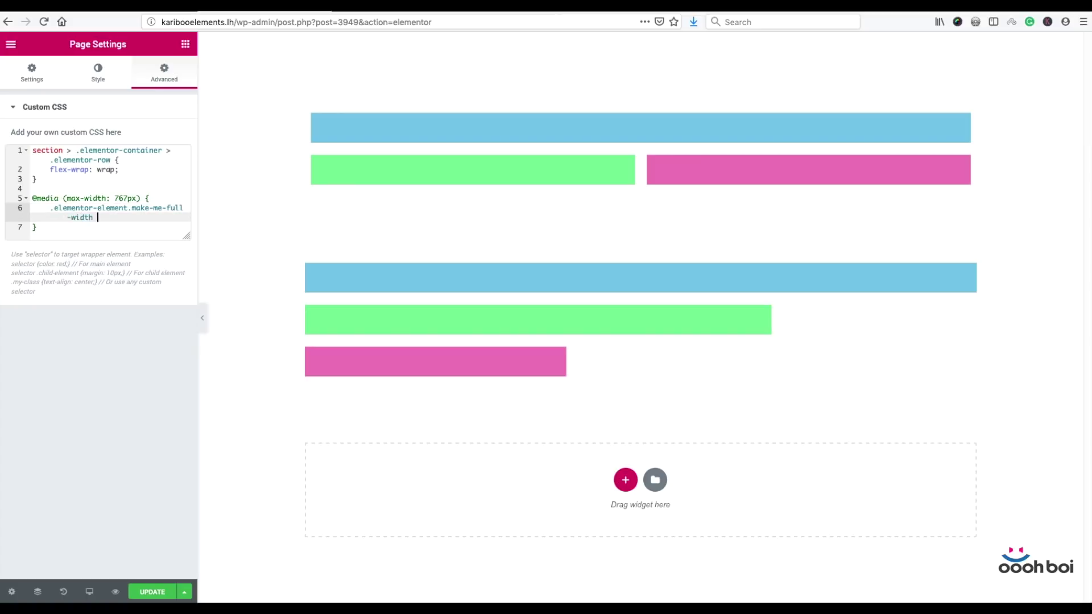
{"action": "type", "text": " {"}
{"action": "key", "text": "Return"}
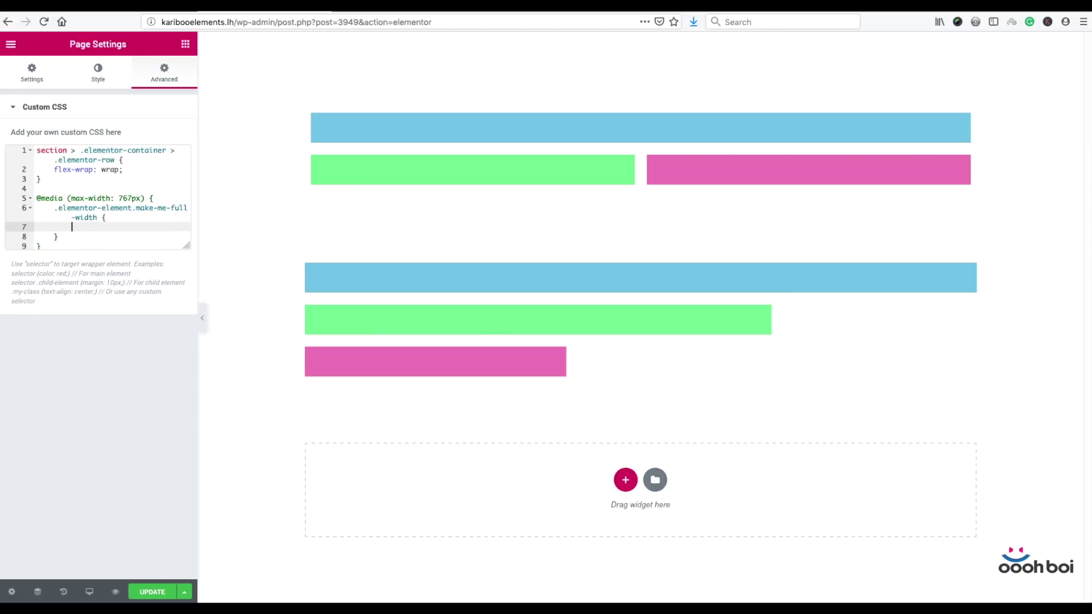
- Declare width: 100% !important inside the make-me-full-width rule
{"action": "type", "text": "width"}
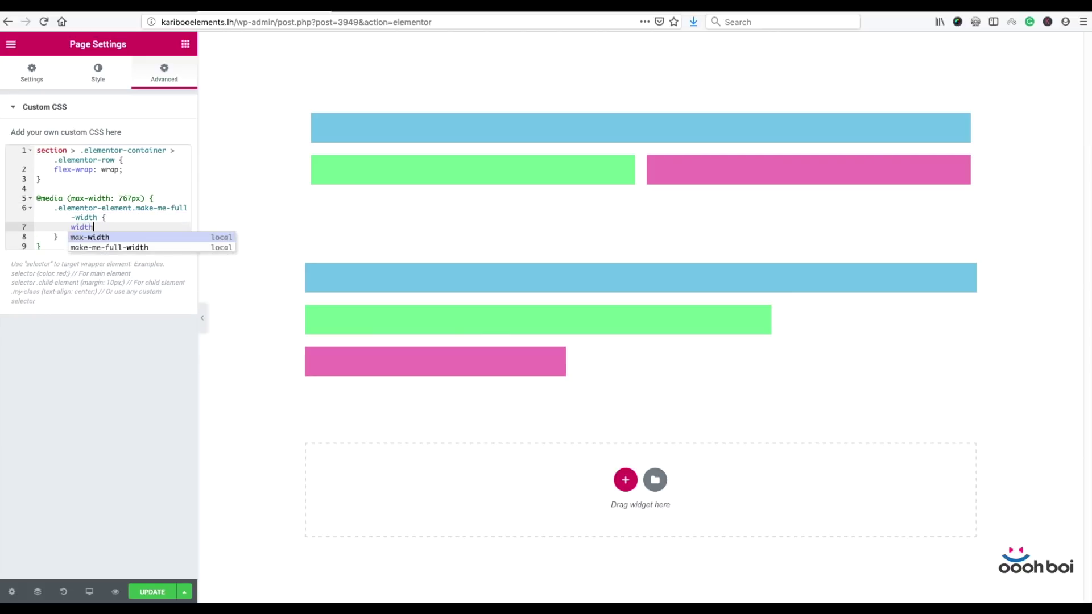
{"action": "type", "text": ": 100%"}
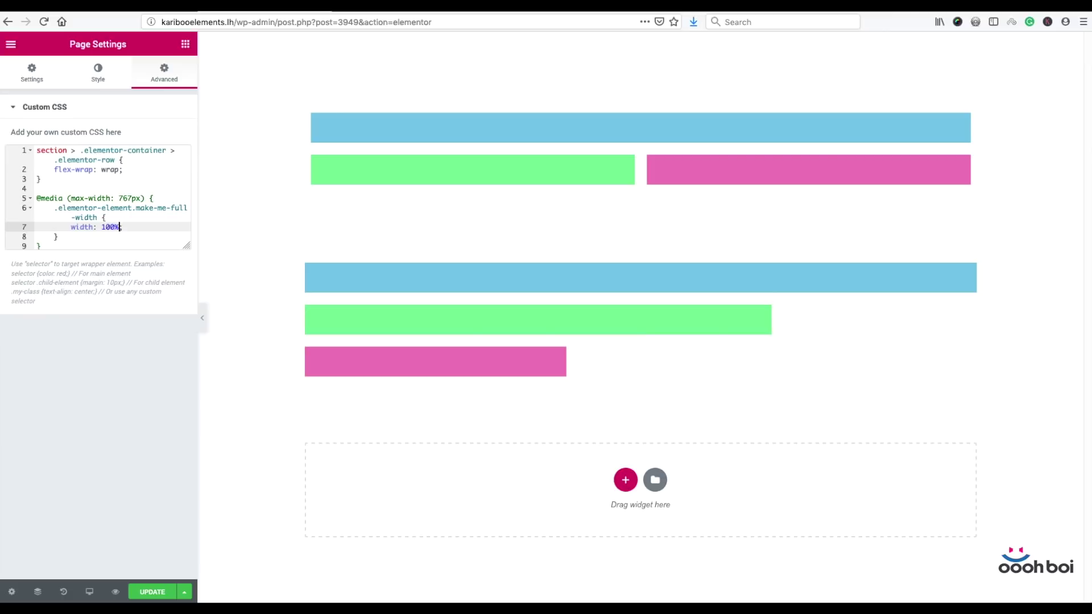
{"action": "type", "text": "!important"}
{"action": "left_click_drag", "start_coordinate": [131, 208], "coordinate": [55, 209]}
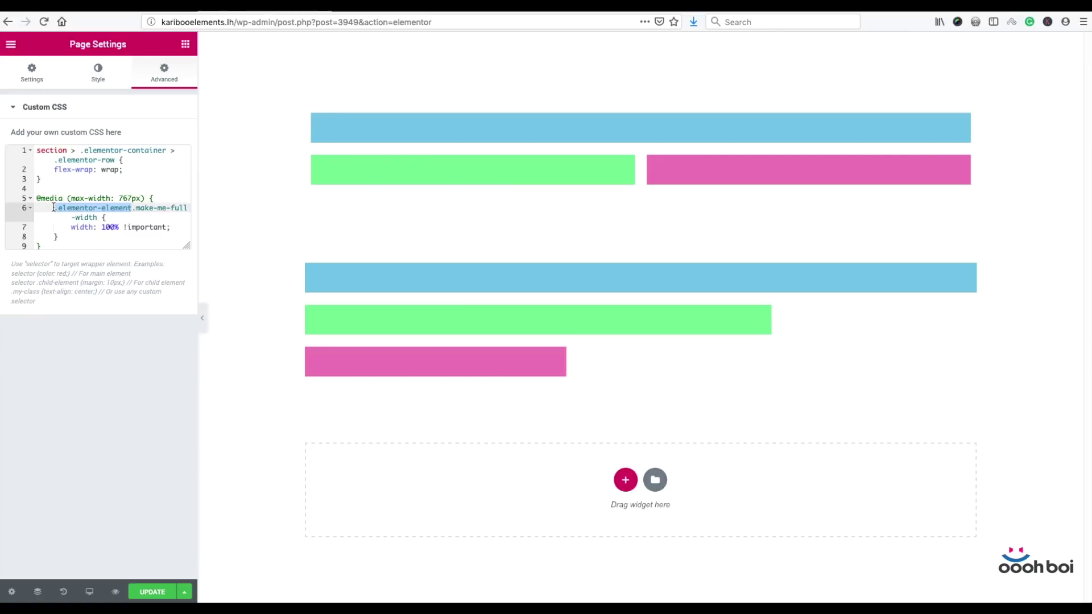
{"action": "left_click_drag", "start_coordinate": [97, 217], "coordinate": [136, 209]}
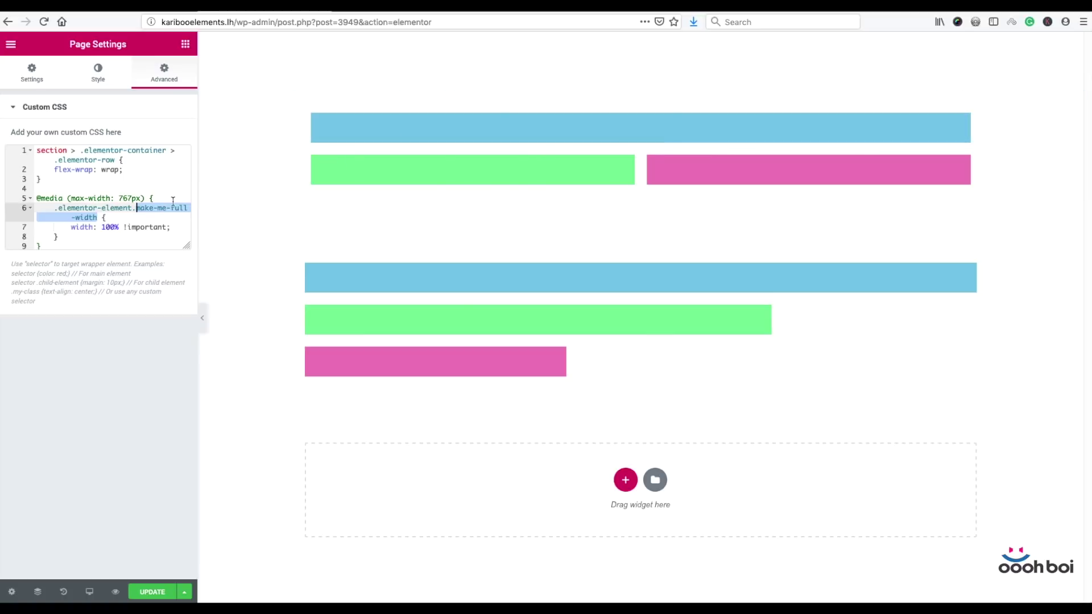
{"action": "left_click", "coordinate": [137, 209]}
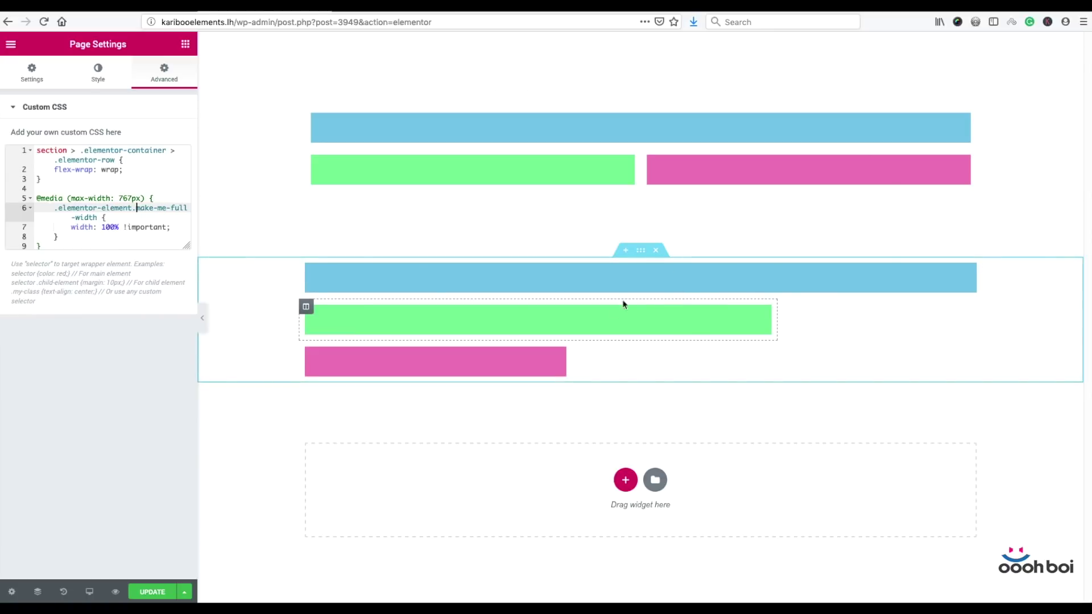
- Set the width in the lower green column's custom CSS to 50%
{"action": "left_click", "coordinate": [306, 307]}
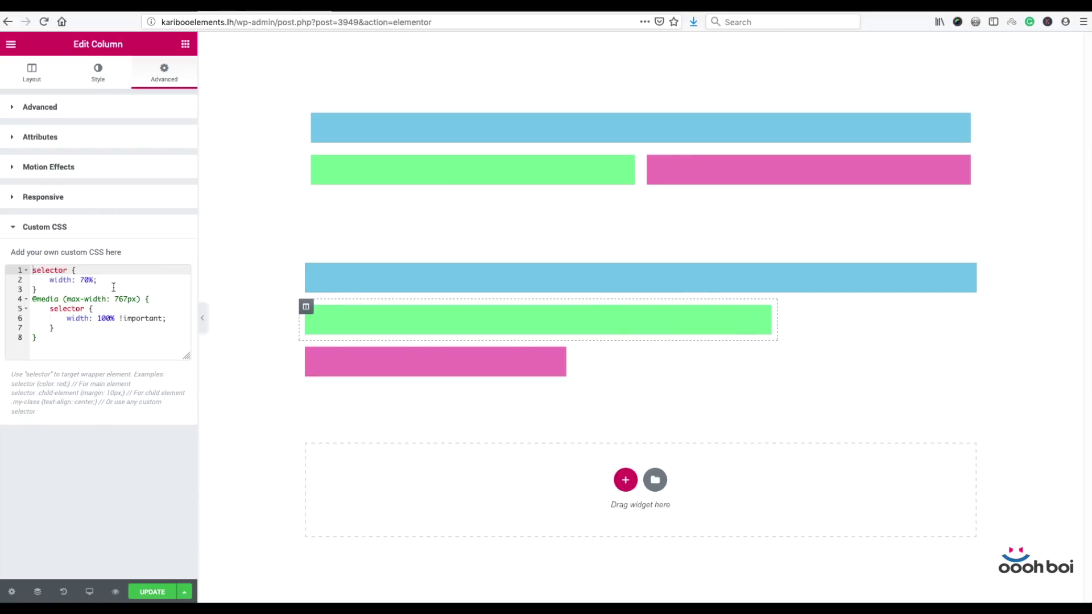
{"action": "left_click", "coordinate": [85, 280]}
{"action": "key", "text": "BackSpace"}
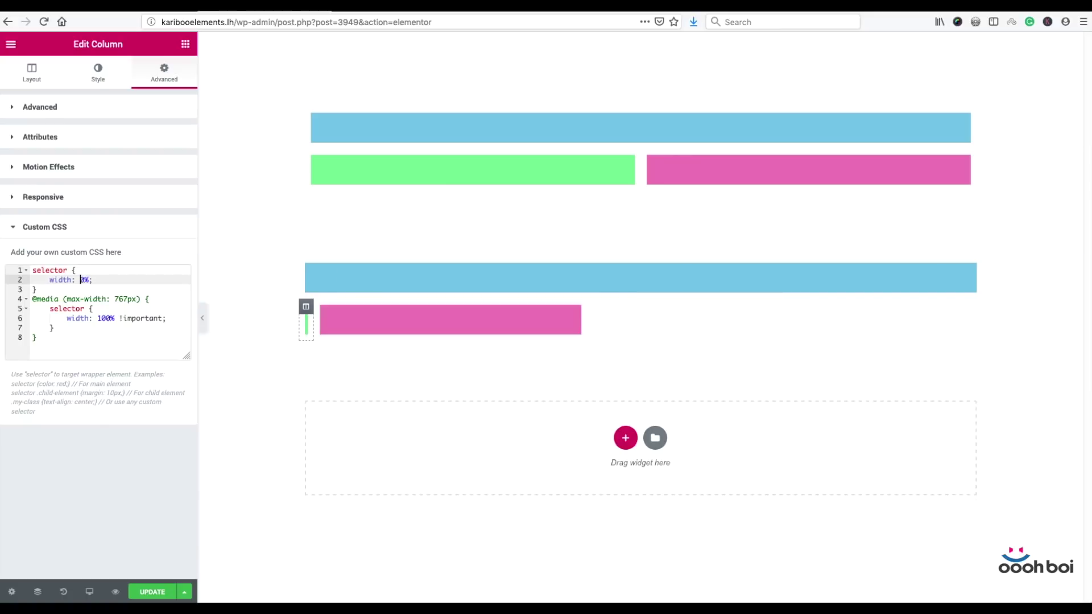
{"action": "type", "text": "5"}
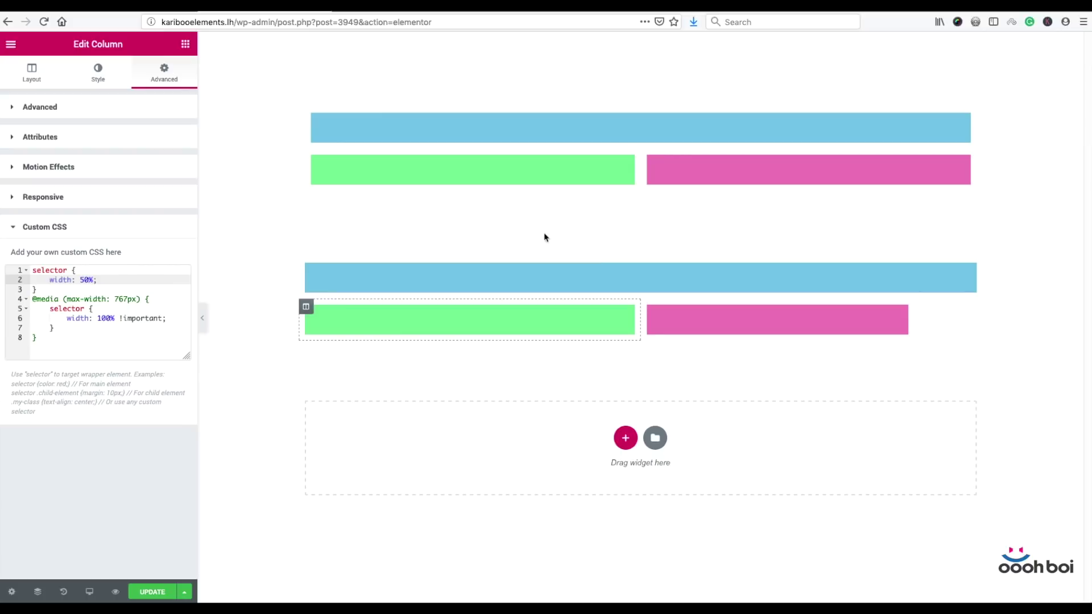
- Set the width in the lower pink column's custom CSS to 50%
{"action": "left_click", "coordinate": [647, 306]}
{"action": "left_click", "coordinate": [84, 280]}
{"action": "key", "text": "BackSpace"}
{"action": "type", "text": "5"}
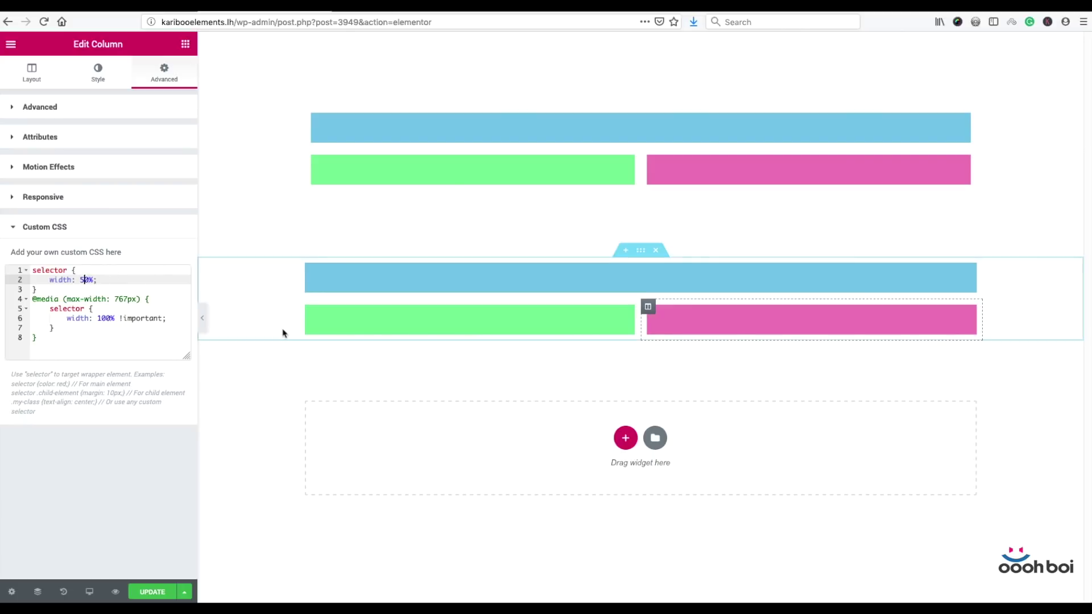
{"action": "left_click", "coordinate": [306, 307]}
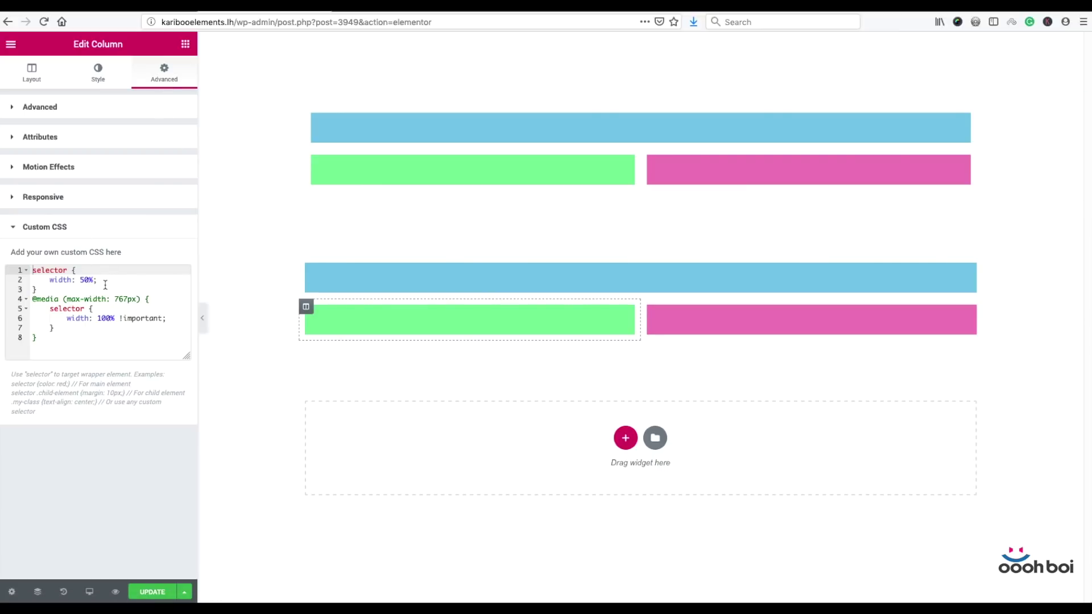
{"action": "left_click_drag", "start_coordinate": [38, 338], "coordinate": [29, 302]}
{"action": "key", "text": "BackSpace"}
{"action": "key", "text": "BackSpace"}
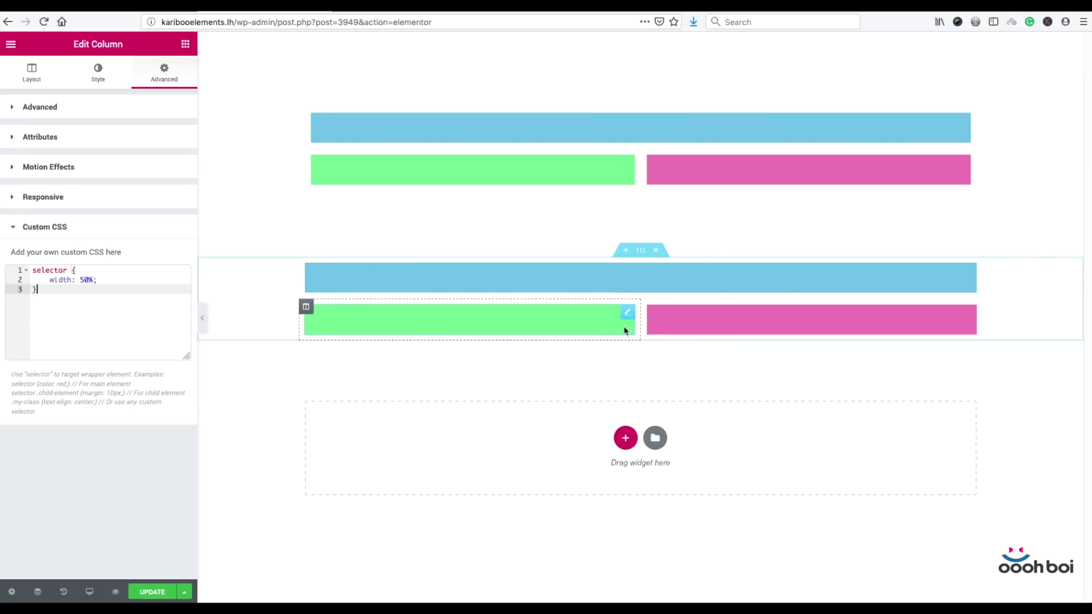
{"action": "key", "text": "ctrl+z"}
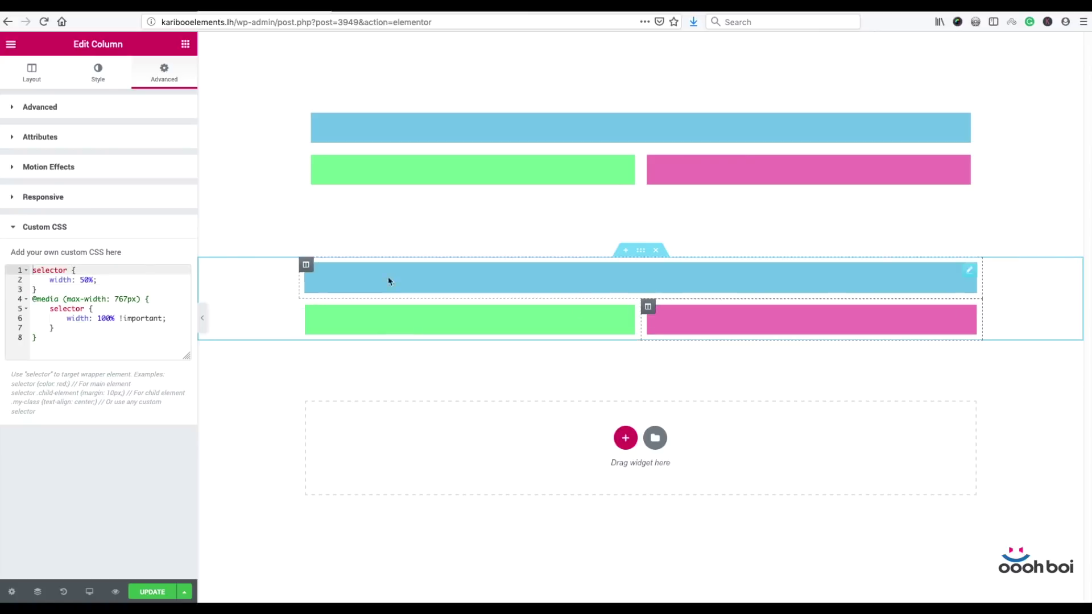
{"action": "left_click_drag", "start_coordinate": [39, 336], "coordinate": [24, 301]}
{"action": "key", "text": "BackSpace"}
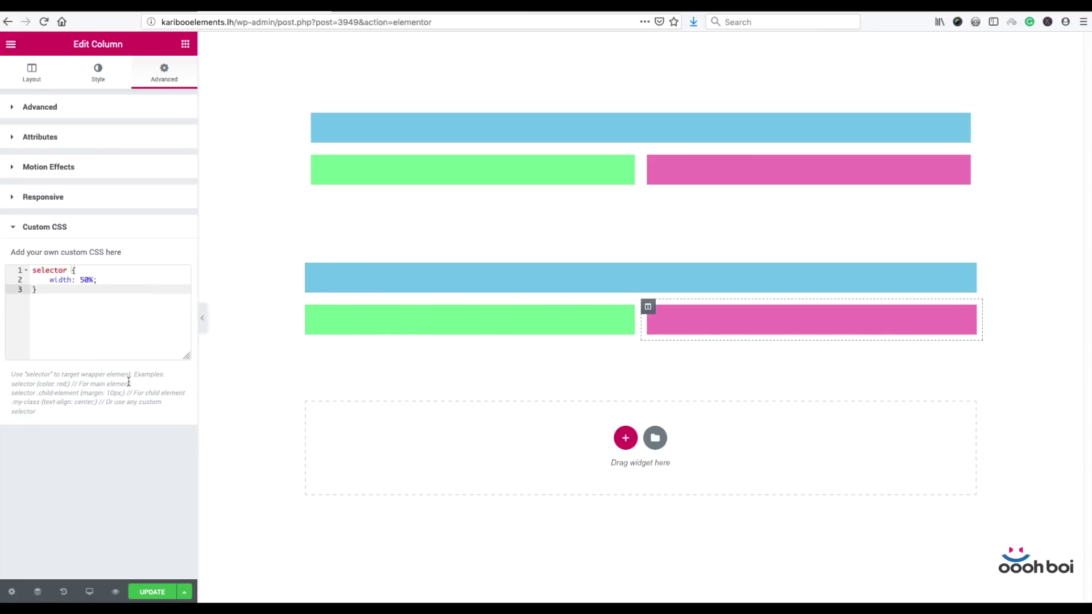
- Preview the page at tablet and mobile sizes and examine the lower section's columns on mobile
{"action": "left_click", "coordinate": [89, 592]}
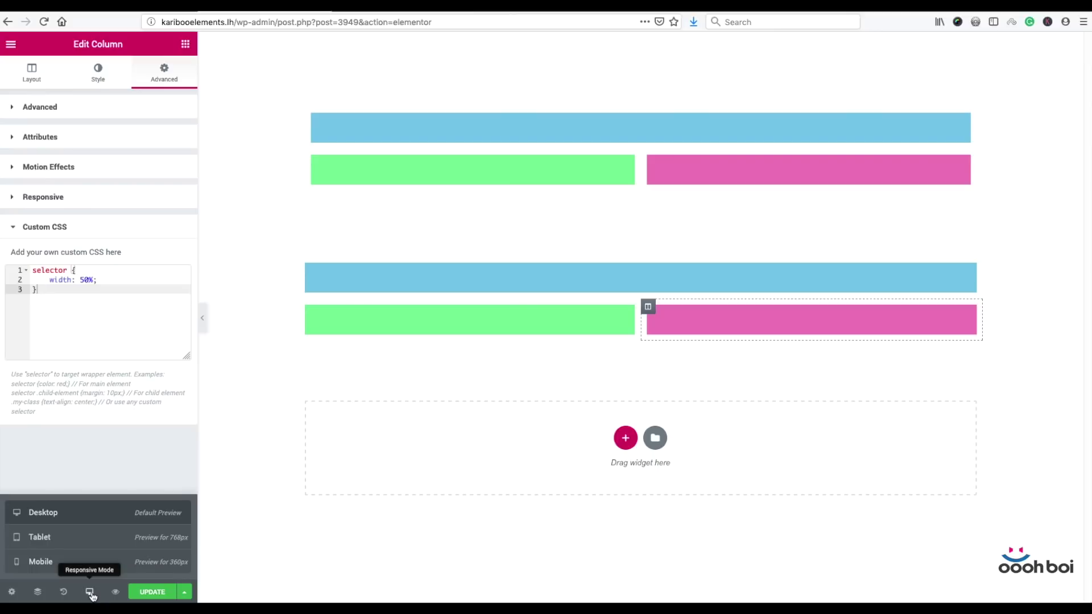
{"action": "left_click", "coordinate": [80, 539]}
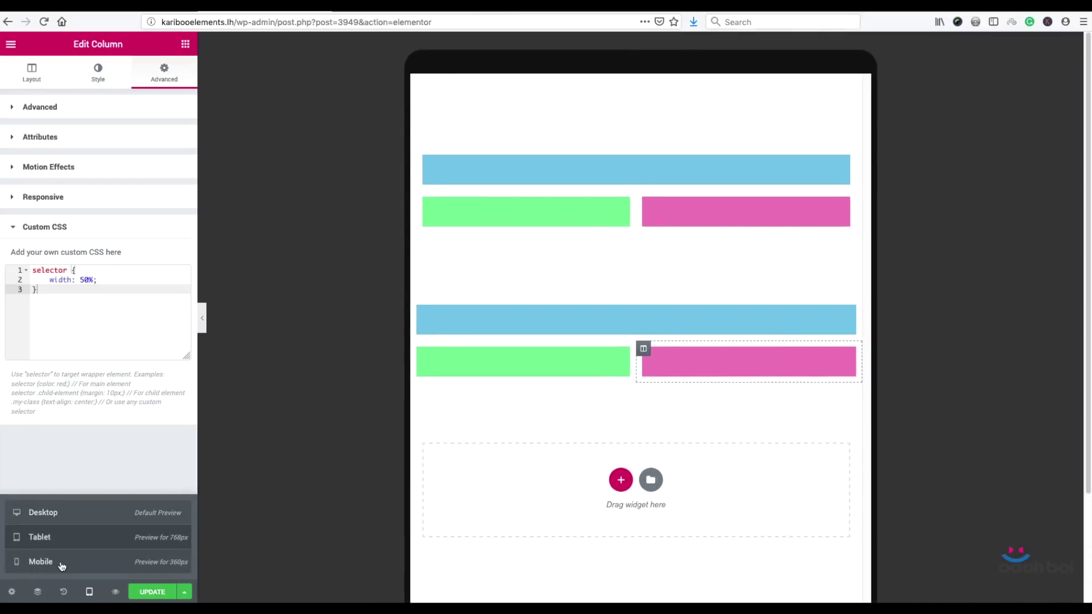
{"action": "left_click", "coordinate": [62, 563]}
{"action": "scroll", "coordinate": [636, 321], "scroll_direction": "down", "scroll_amount": 3}
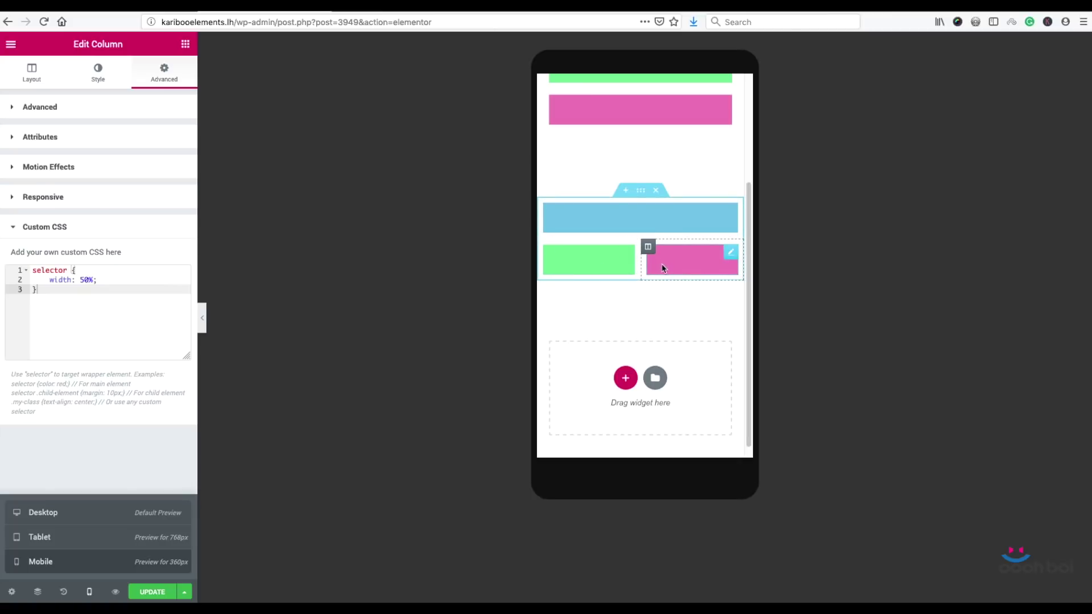
- Assign the CSS class make-me-full-width to the lower green column
{"action": "left_click", "coordinate": [545, 247]}
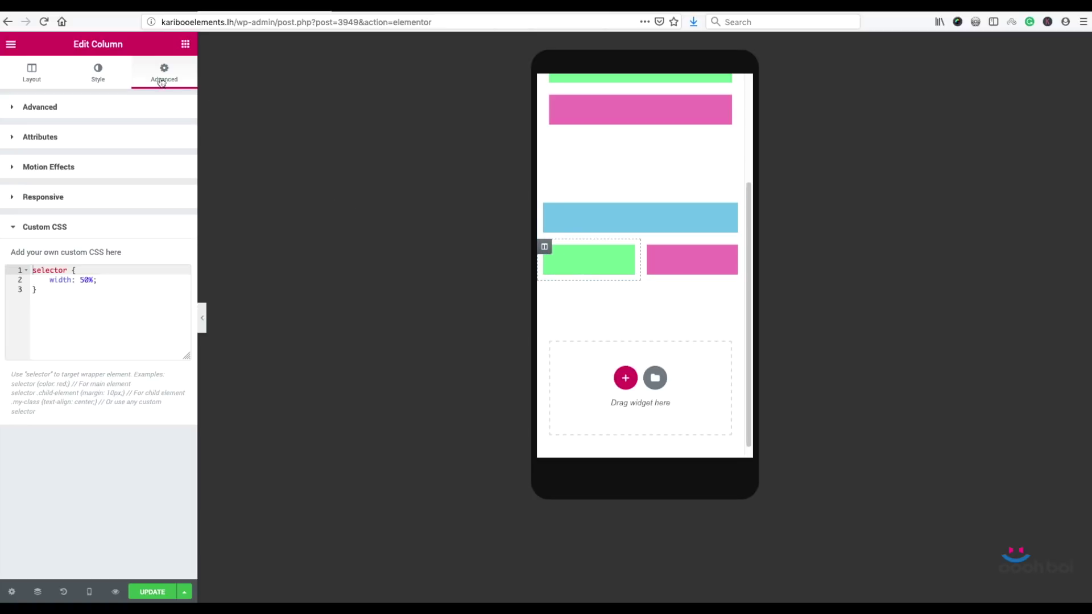
{"action": "left_click", "coordinate": [119, 107]}
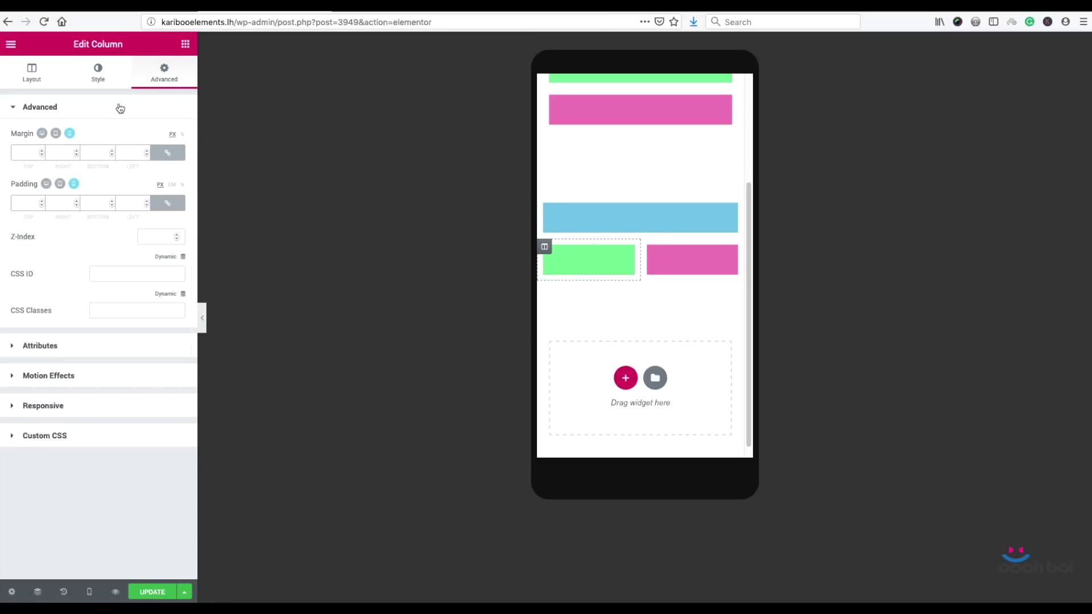
{"action": "left_click", "coordinate": [120, 311]}
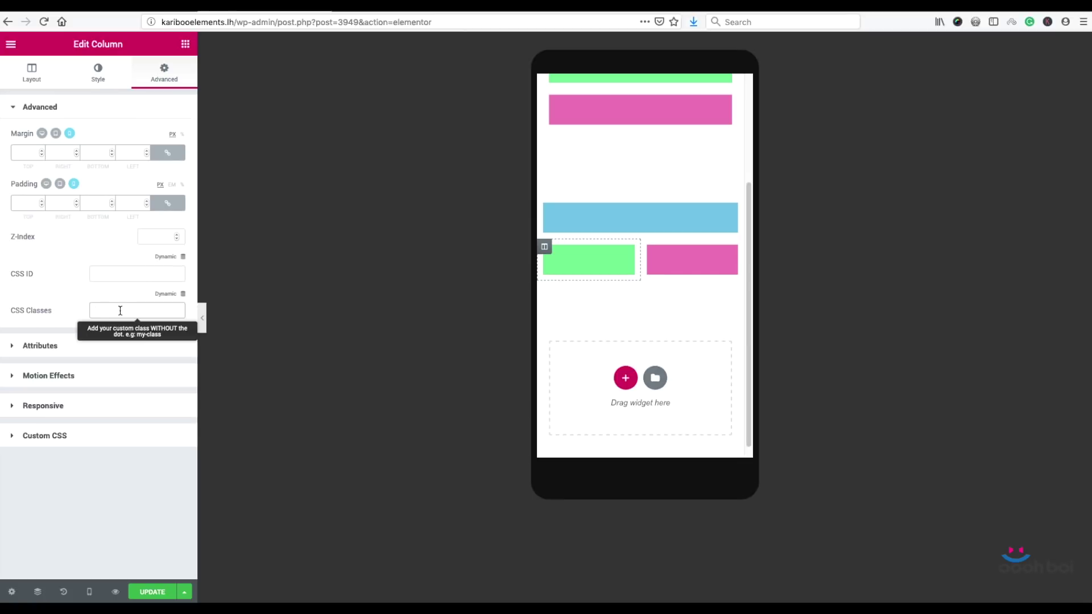
{"action": "type", "text": "make-me-full-width"}
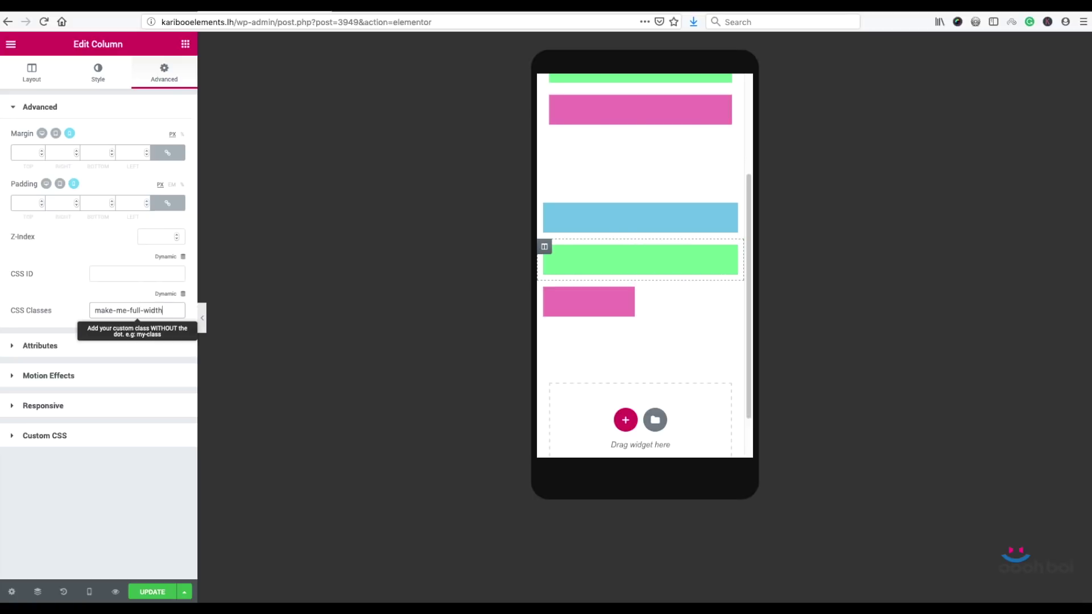
- Copy the make-me-full-width class from the lower green column to the lower pink column's CSS classes
{"action": "left_click_drag", "start_coordinate": [182, 313], "coordinate": [90, 311]}
{"action": "key", "text": "ctrl+c"}
{"action": "left_click", "coordinate": [546, 289]}
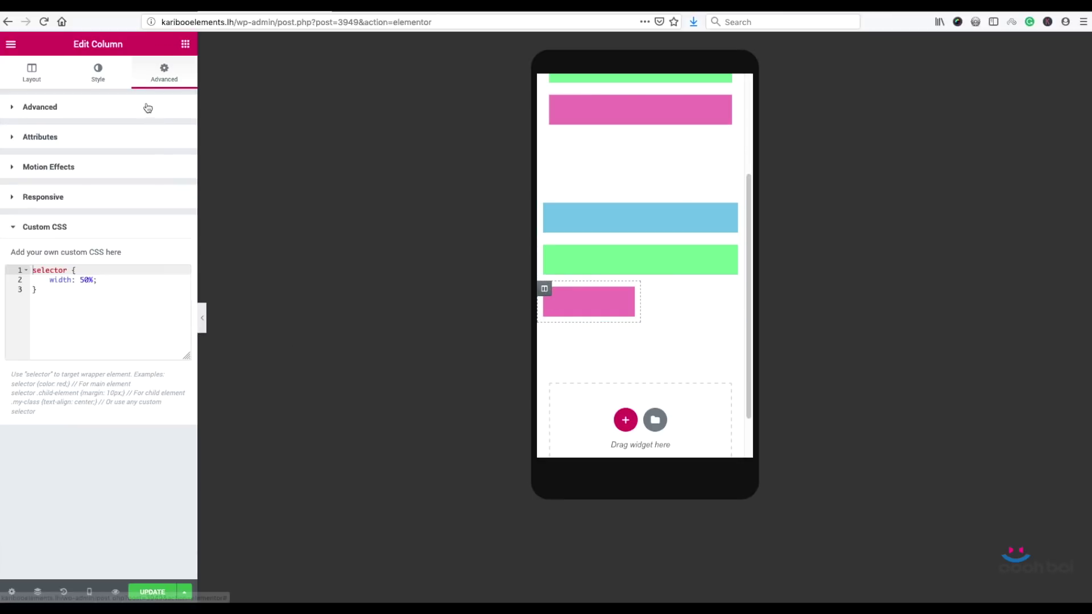
{"action": "left_click", "coordinate": [147, 108]}
{"action": "left_click", "coordinate": [130, 310]}
{"action": "key", "text": "ctrl+v"}
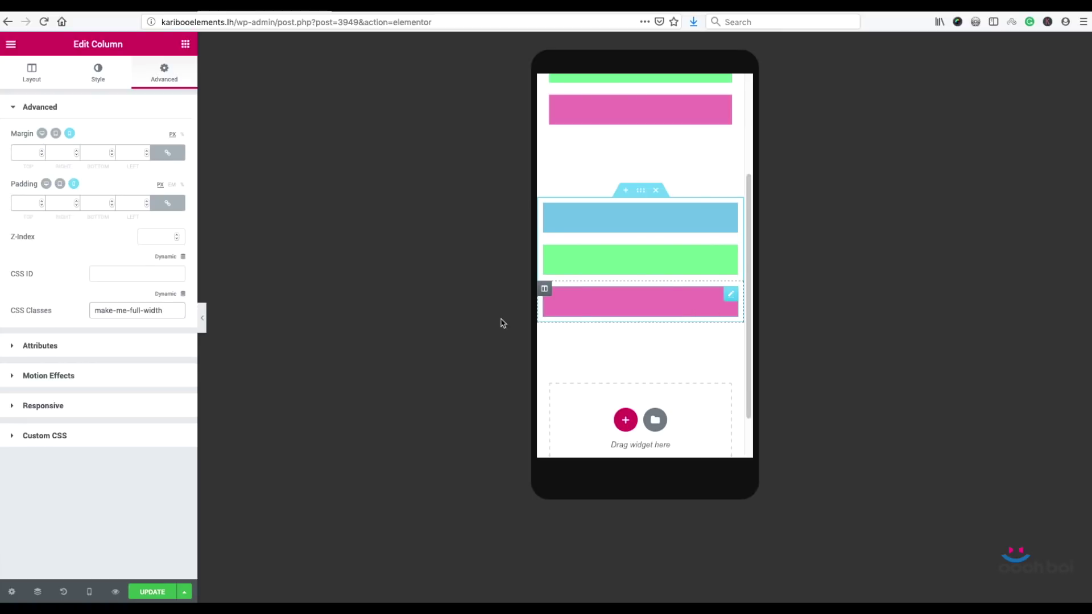
- Return the page preview to desktop size to check the lower section's column layout
{"action": "left_click", "coordinate": [89, 592]}
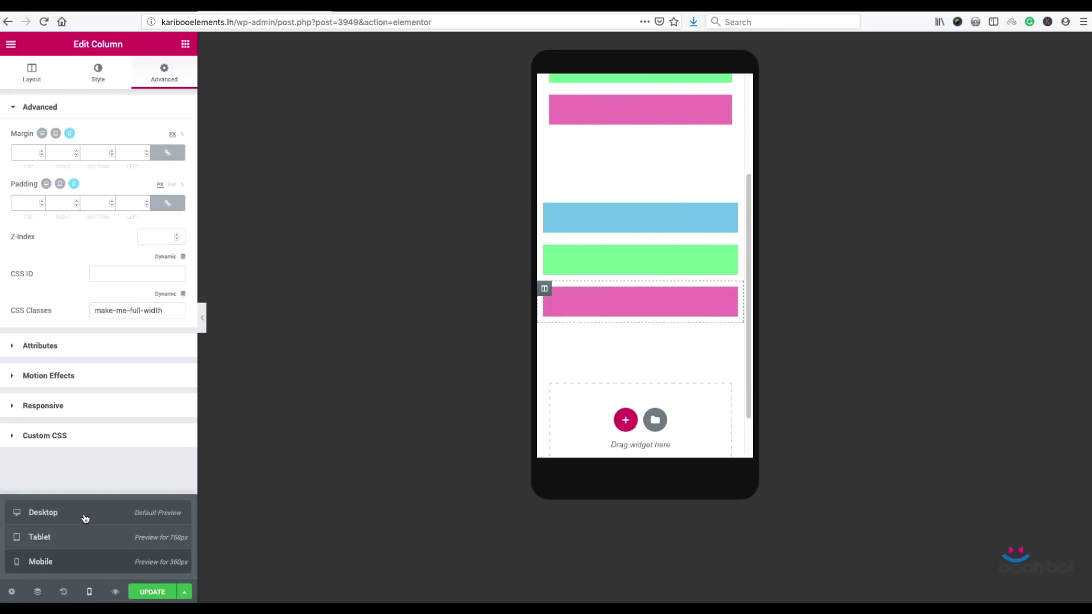
{"action": "left_click", "coordinate": [83, 516]}
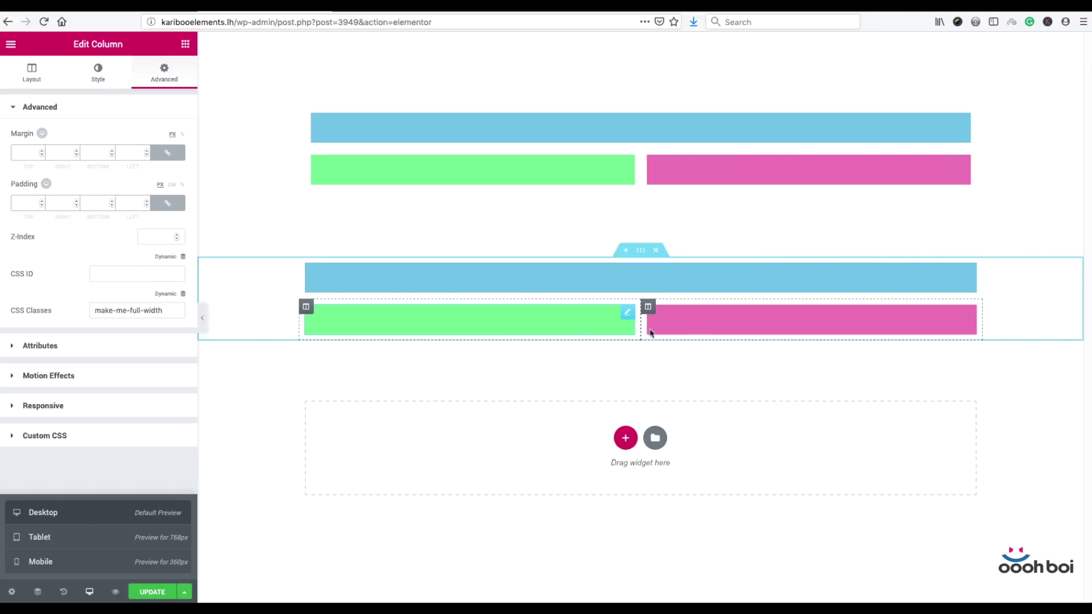
{"action": "left_click", "coordinate": [150, 464]}
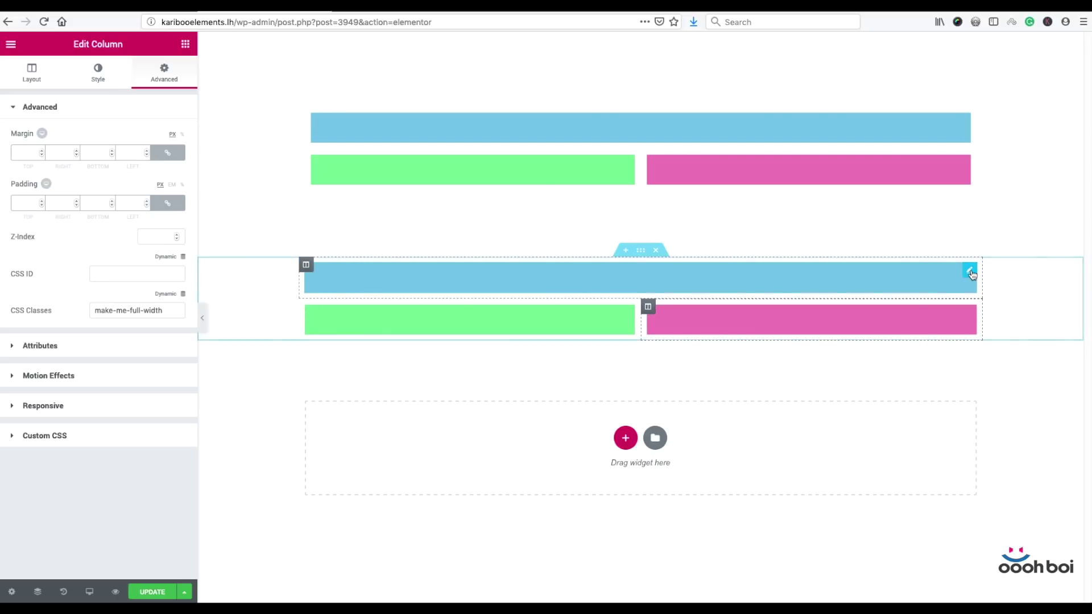
- Replace the blue widget in the lower section's top column with an Inner Section of two columns
{"action": "left_click", "coordinate": [970, 272]}
{"action": "key", "text": "Delete"}
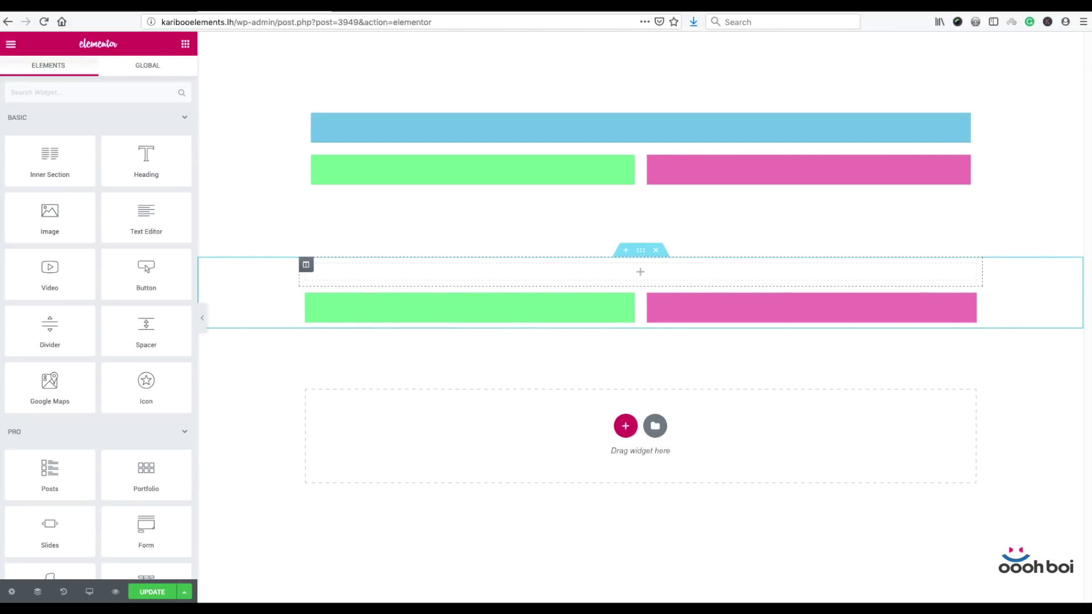
{"action": "left_click_drag", "start_coordinate": [50, 157], "coordinate": [617, 273]}
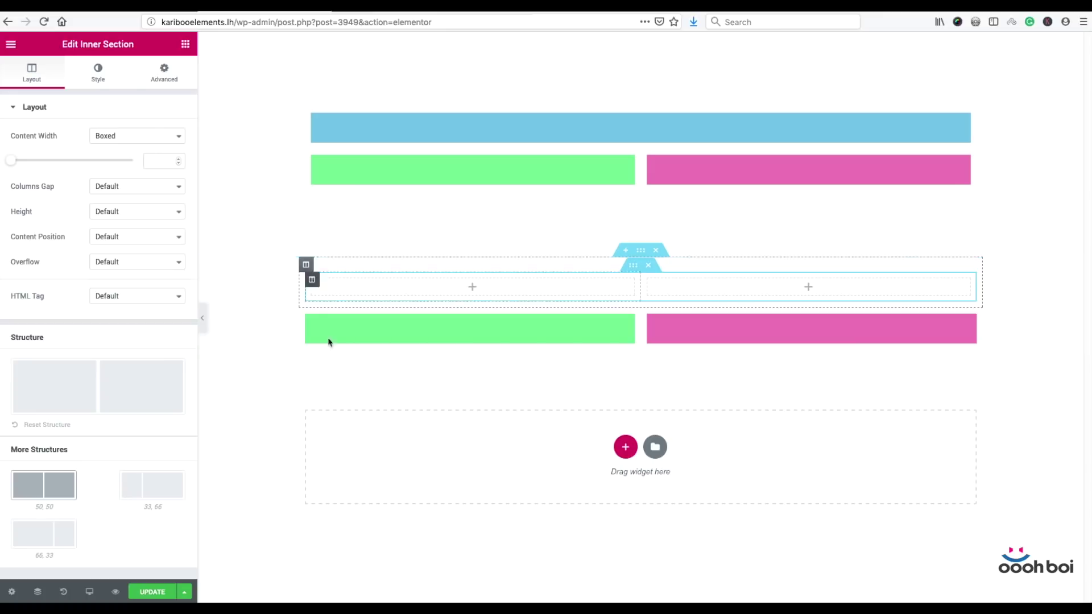
- Give the first column of the new inner section the custom CSS rule selector { width: 100%; }
{"action": "left_click", "coordinate": [313, 280]}
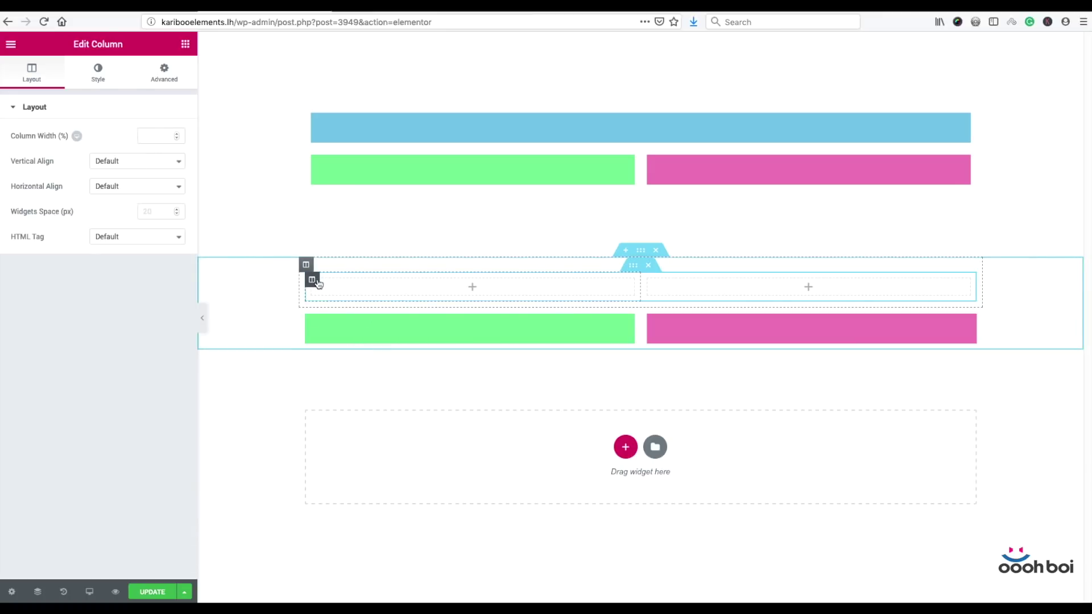
{"action": "left_click", "coordinate": [165, 74]}
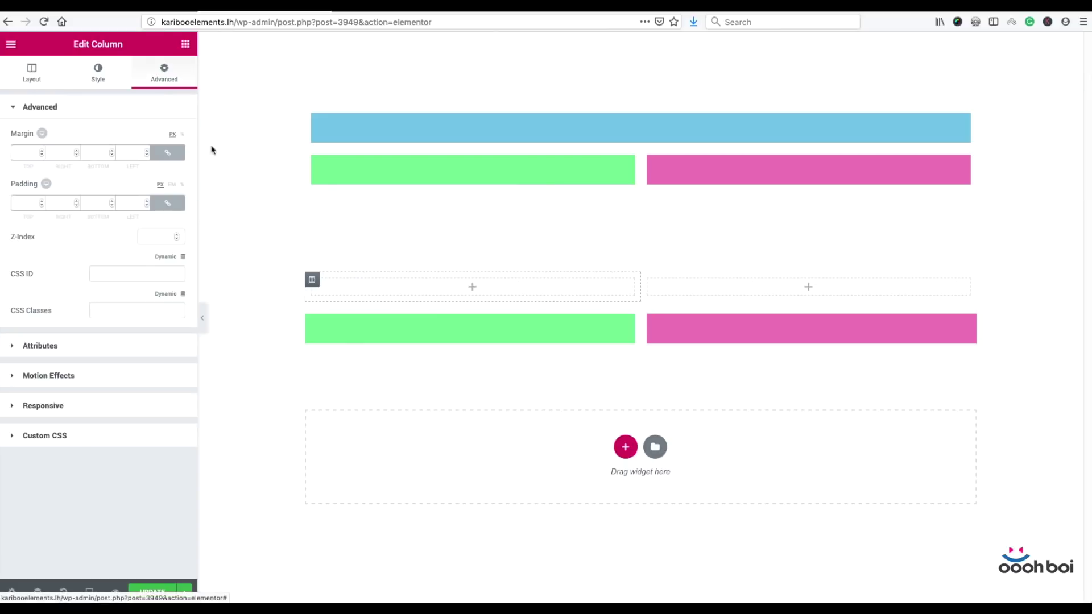
{"action": "left_click", "coordinate": [103, 435]}
{"action": "left_click", "coordinate": [89, 276]}
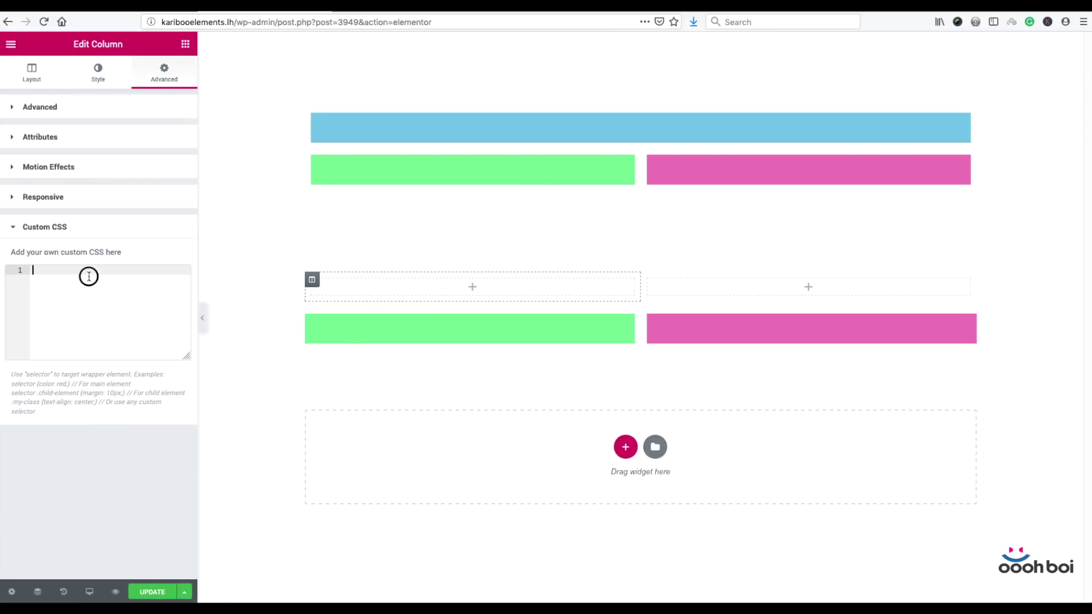
{"action": "type", "text": "selector {"}
{"action": "key", "text": "Return"}
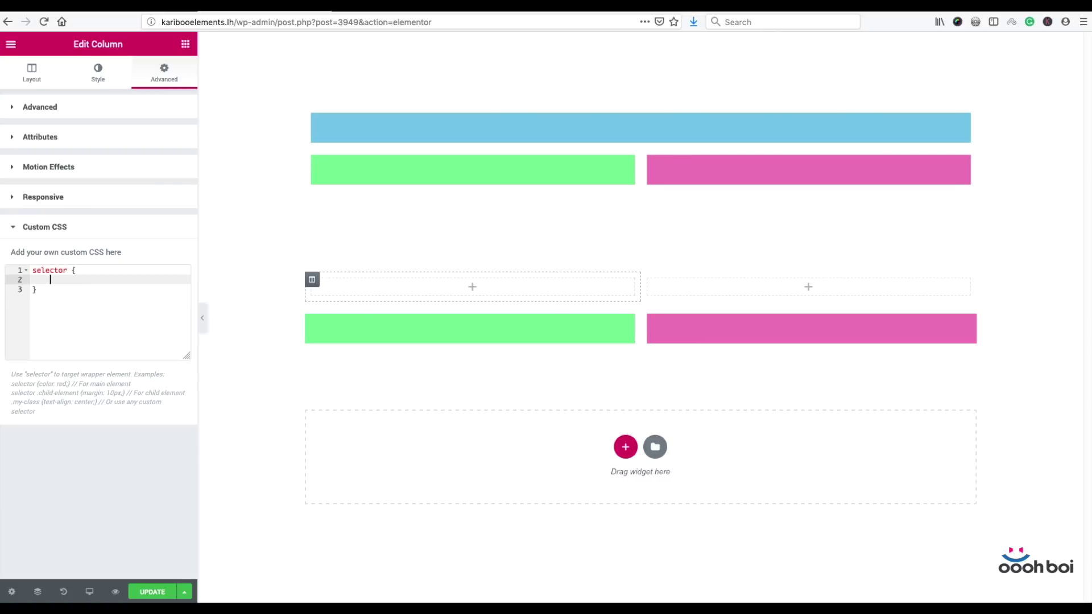
{"action": "type", "text": "width: 100%;"}
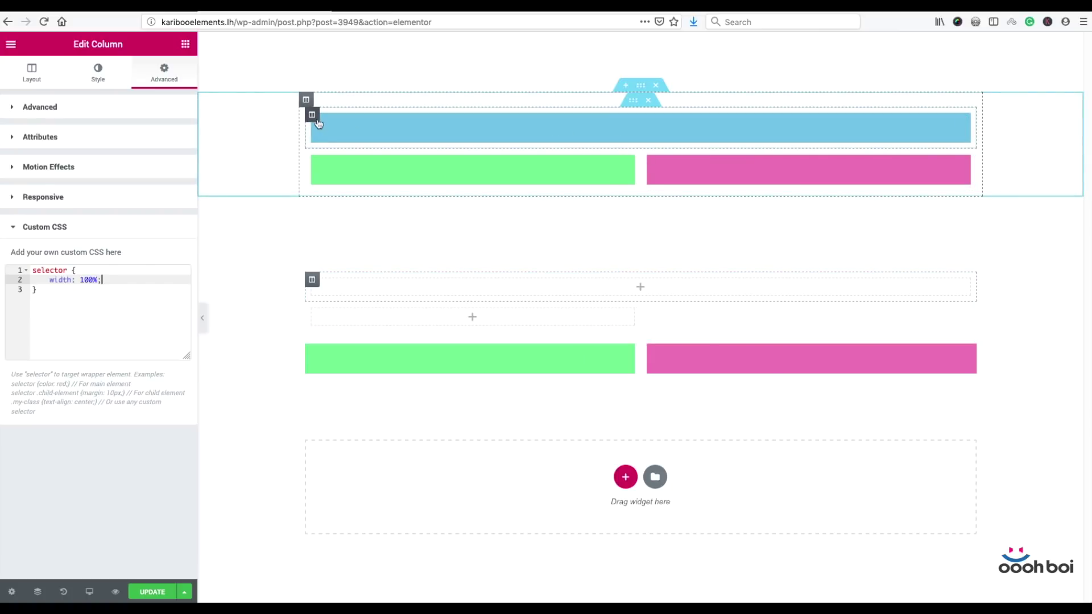
- Duplicate the upper section's blue spacer and move the copy into the full-width column of the inner section
{"action": "right_click", "coordinate": [314, 116]}
{"action": "left_click", "coordinate": [594, 120]}
{"action": "right_click", "coordinate": [964, 118]}
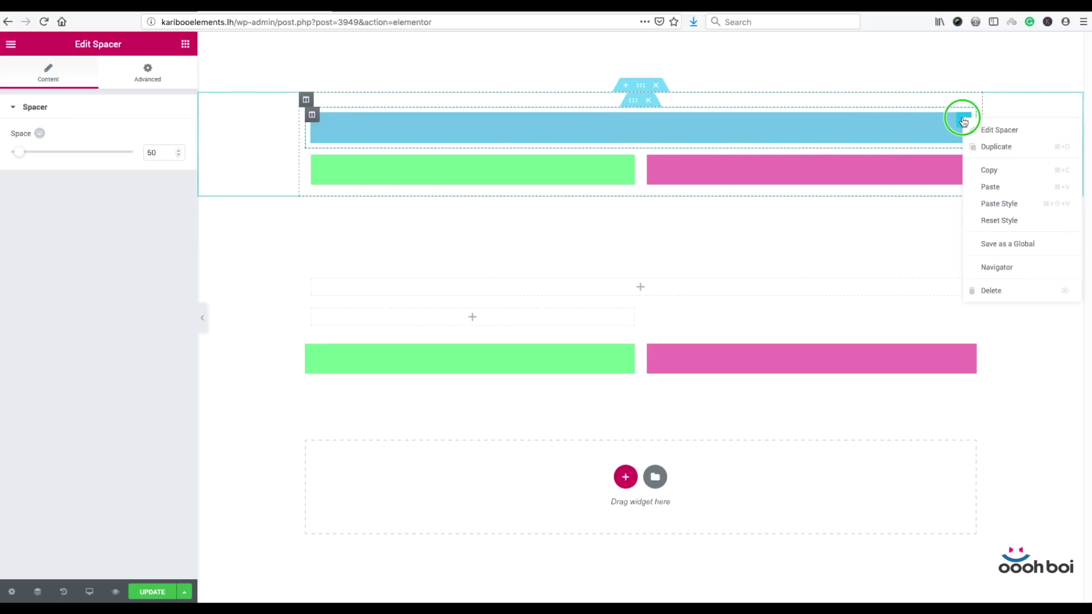
{"action": "left_click", "coordinate": [973, 147]}
{"action": "left_click_drag", "start_coordinate": [963, 165], "coordinate": [598, 298]}
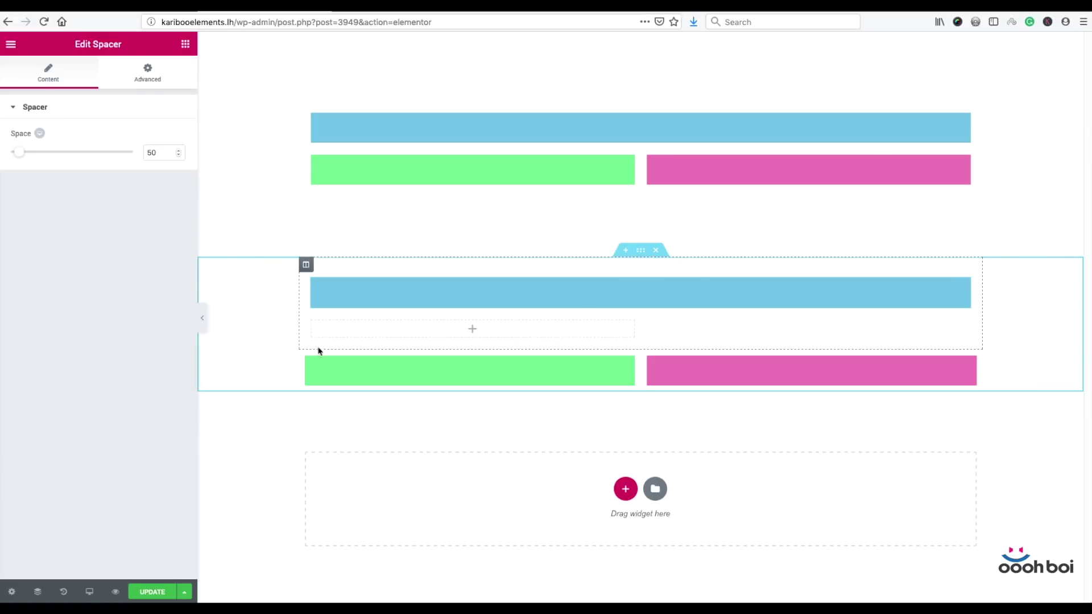
- Give the inner section's empty second column the custom CSS rule selector { width: 355px; }
{"action": "left_click", "coordinate": [313, 322]}
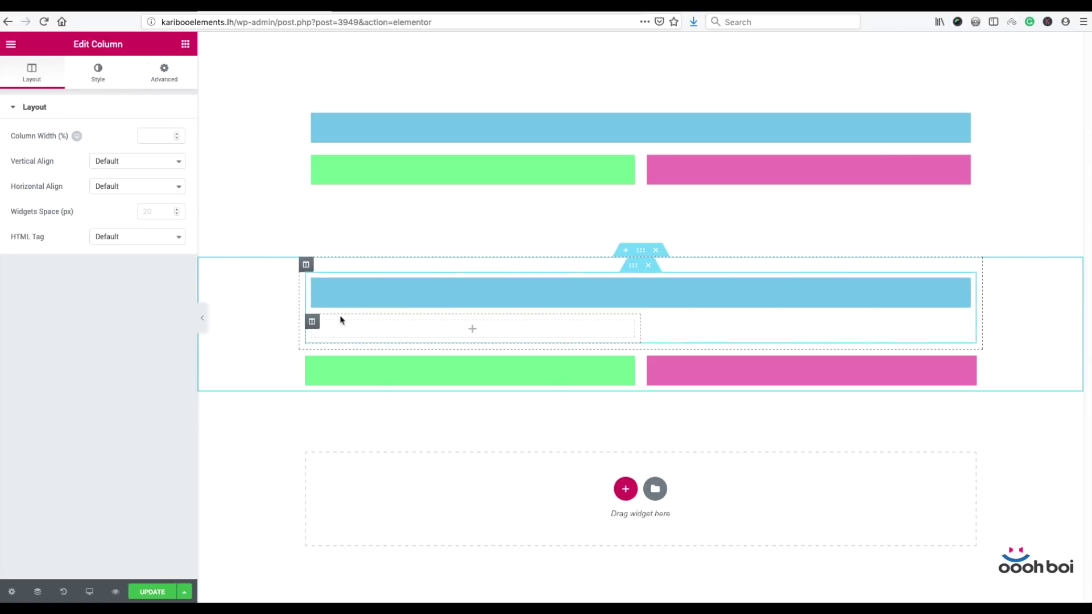
{"action": "left_click", "coordinate": [165, 77]}
{"action": "left_click", "coordinate": [85, 437]}
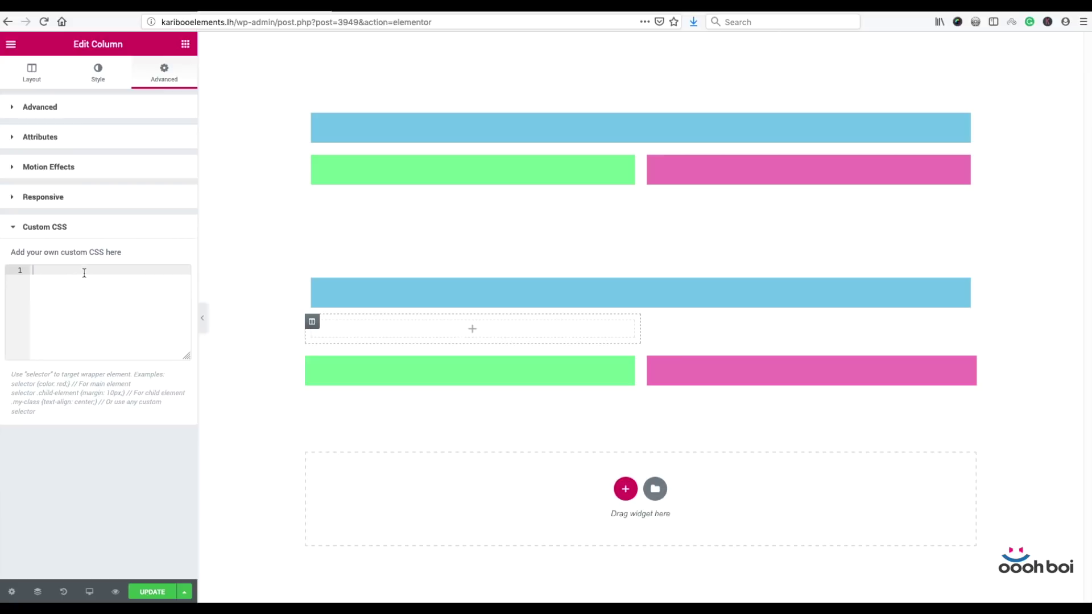
{"action": "type", "text": "s"}
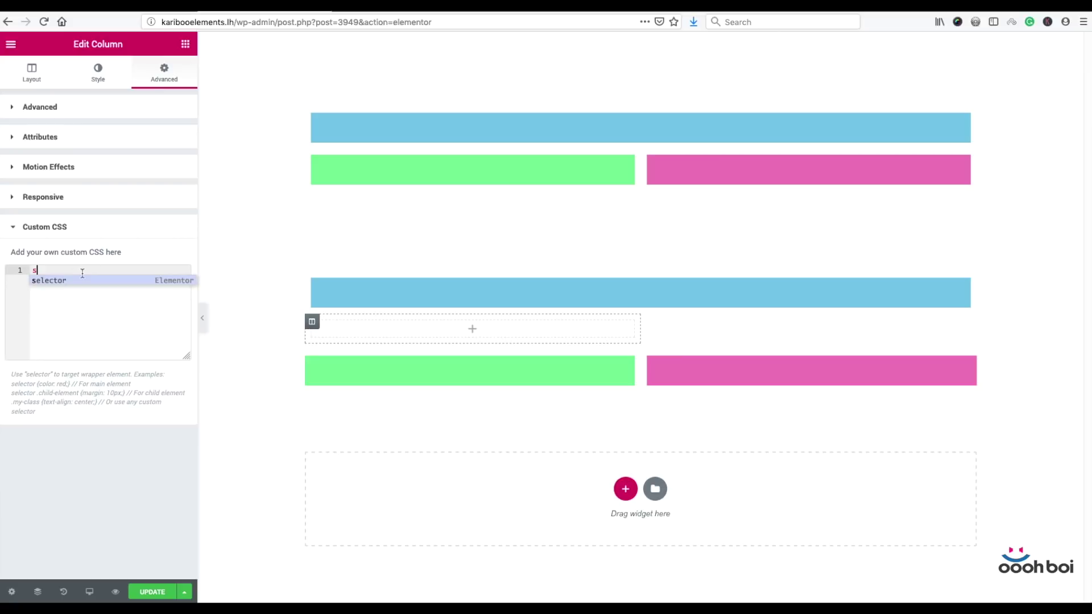
{"action": "key", "text": "Return"}
{"action": "type", "text": "{"}
{"action": "key", "text": "Return"}
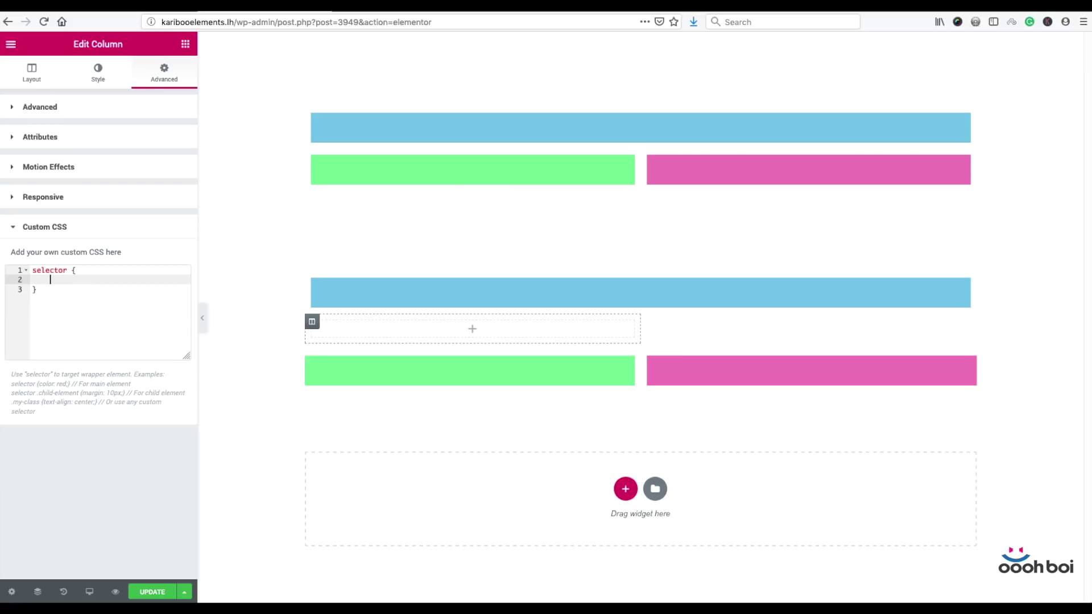
{"action": "type", "text": "wi"}
{"action": "key", "text": "Return"}
{"action": "type", "text": "355px;"}
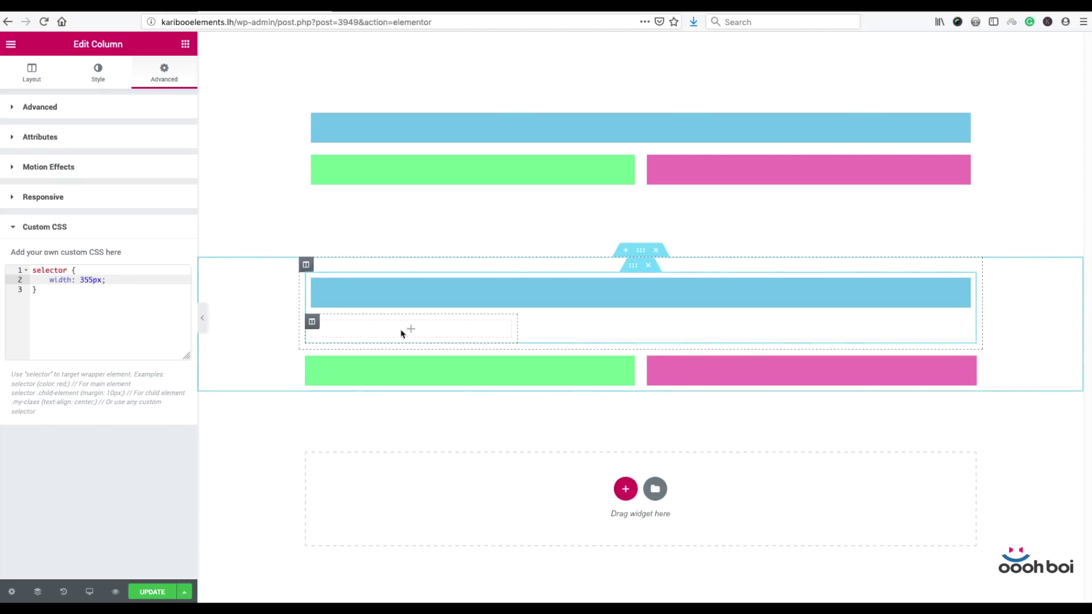
- Duplicate the lower green spacer and move the copy into the 355px inner column
{"action": "right_click", "coordinate": [627, 363]}
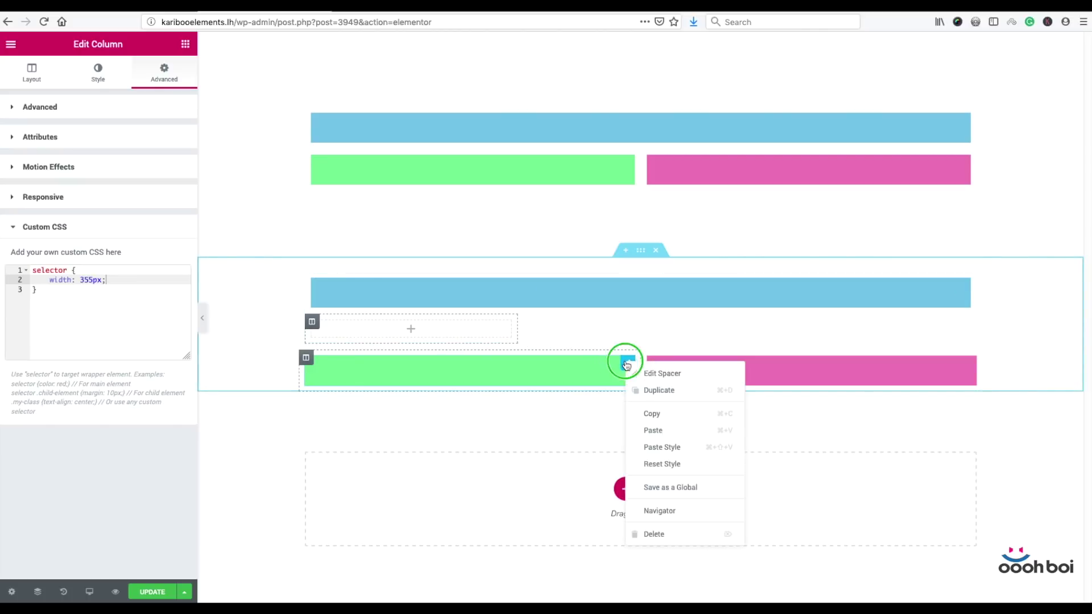
{"action": "left_click", "coordinate": [641, 388]}
{"action": "left_click_drag", "start_coordinate": [636, 370], "coordinate": [495, 330]}
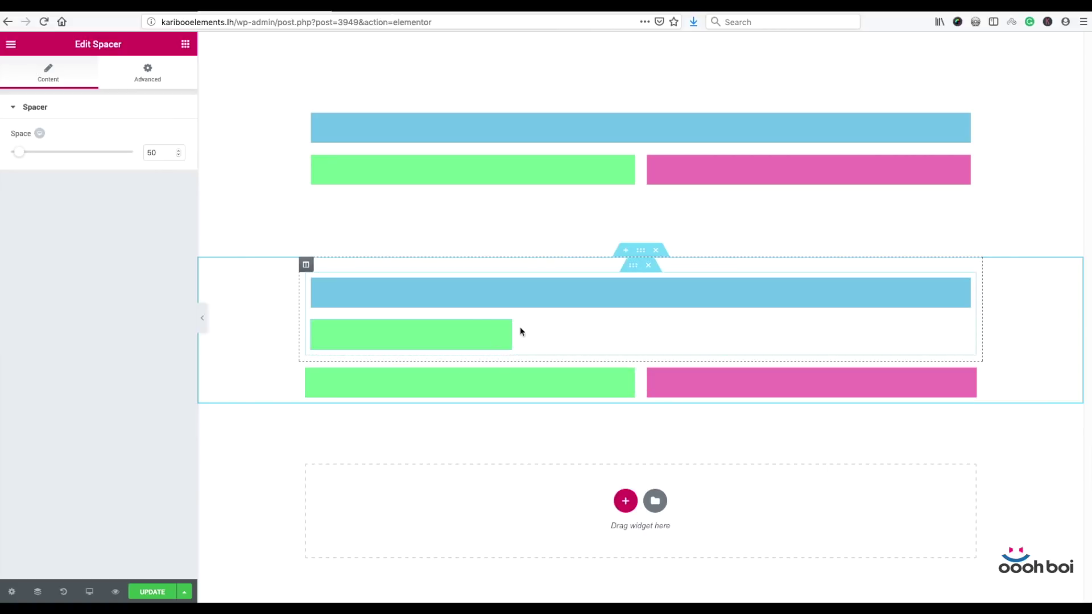
- Change the background color of the spacer in the 355px inner column to dark slate blue and preview the layout without the editor controls
{"action": "left_click", "coordinate": [163, 74]}
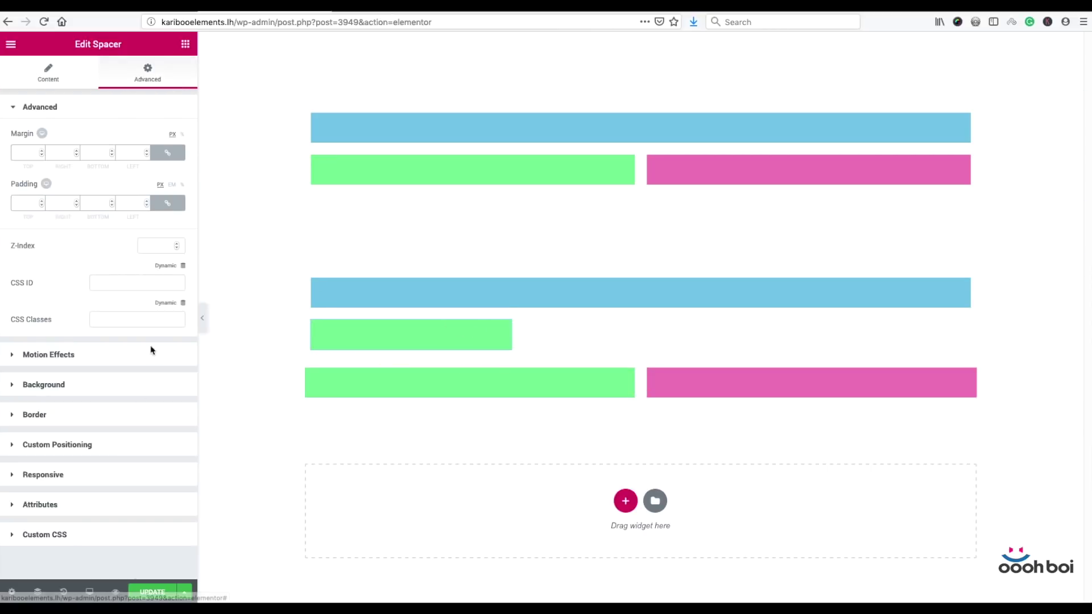
{"action": "left_click", "coordinate": [107, 385]}
{"action": "left_click", "coordinate": [170, 247]}
{"action": "left_click", "coordinate": [98, 328]}
{"action": "left_click", "coordinate": [202, 317]}
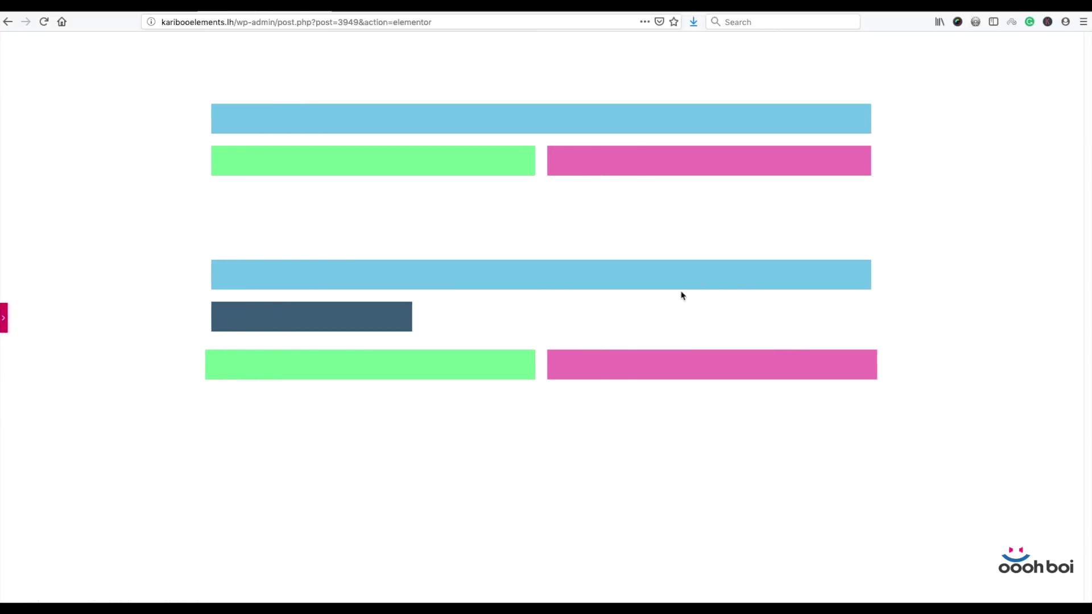
{"action": "left_click", "coordinate": [3, 318]}
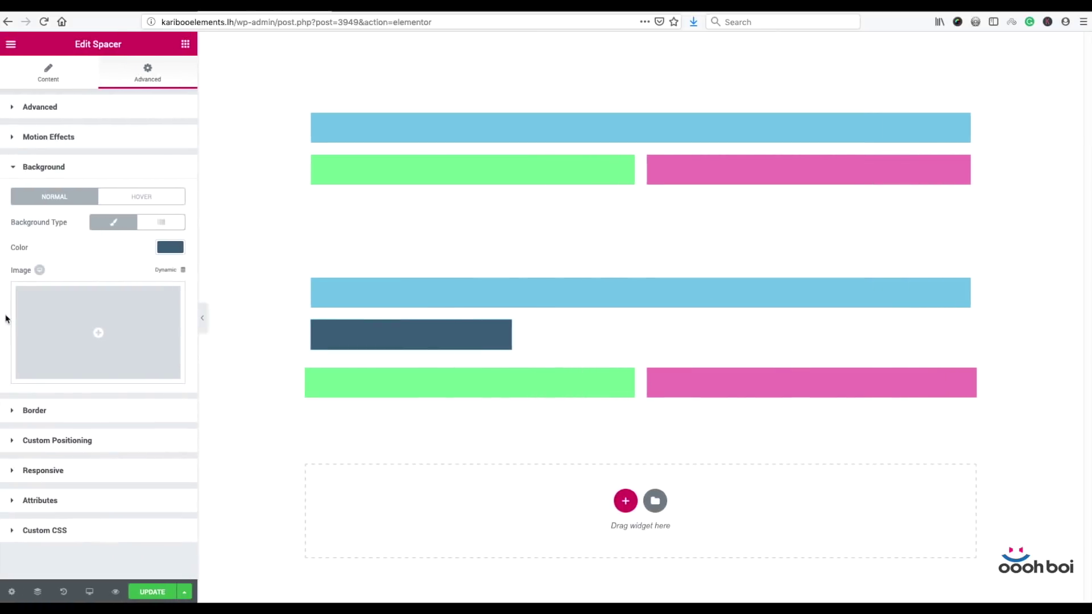